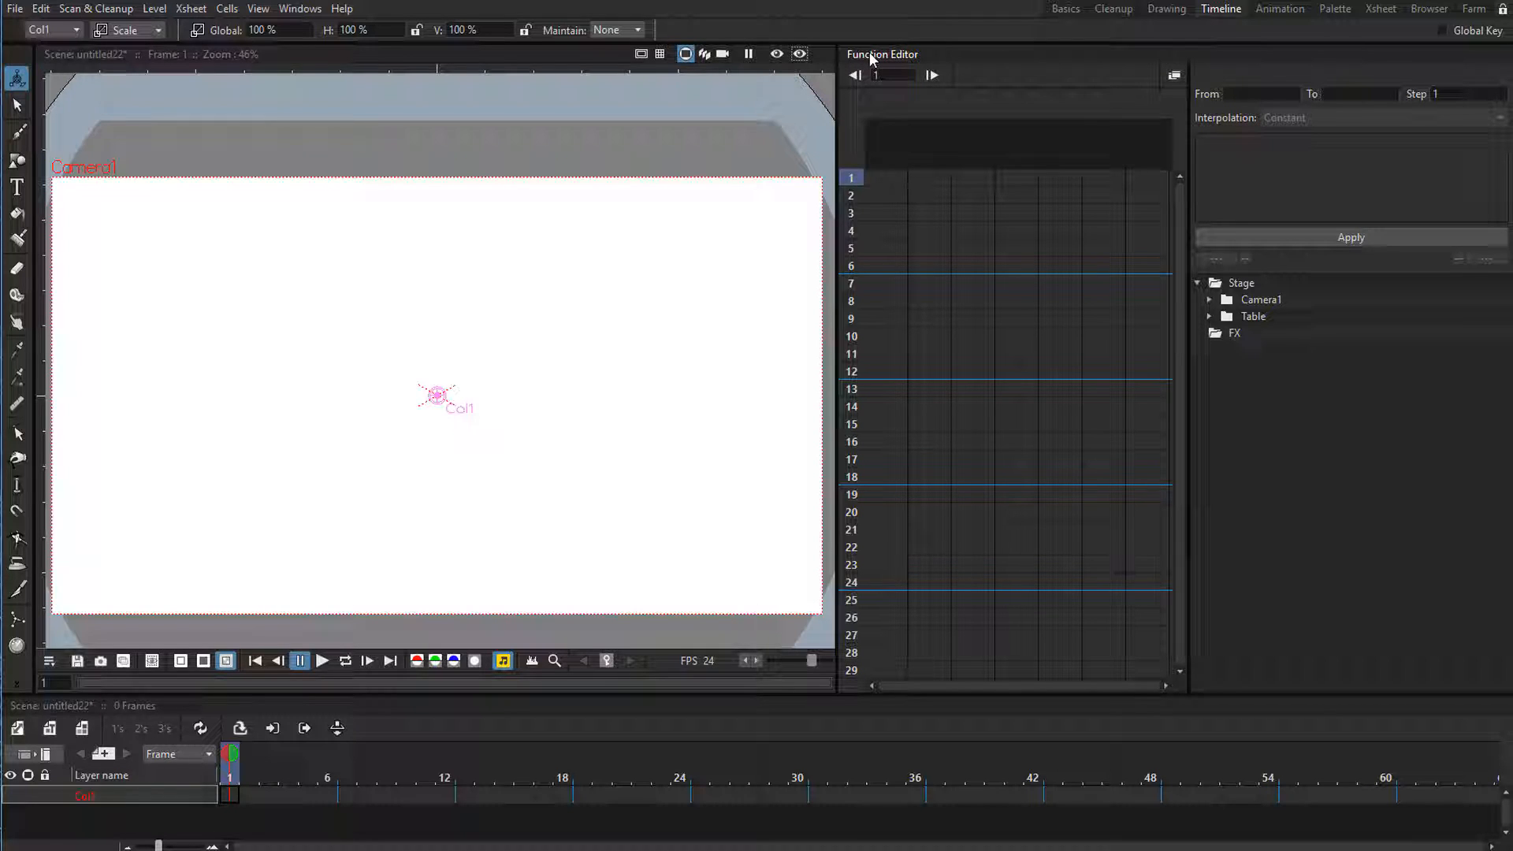
# Draw a filled black circle with the Geometric tool near the bottom centre of the camera frame on frame 1.
pyautogui.click(36, 755)
pyautogui.click(45, 754)
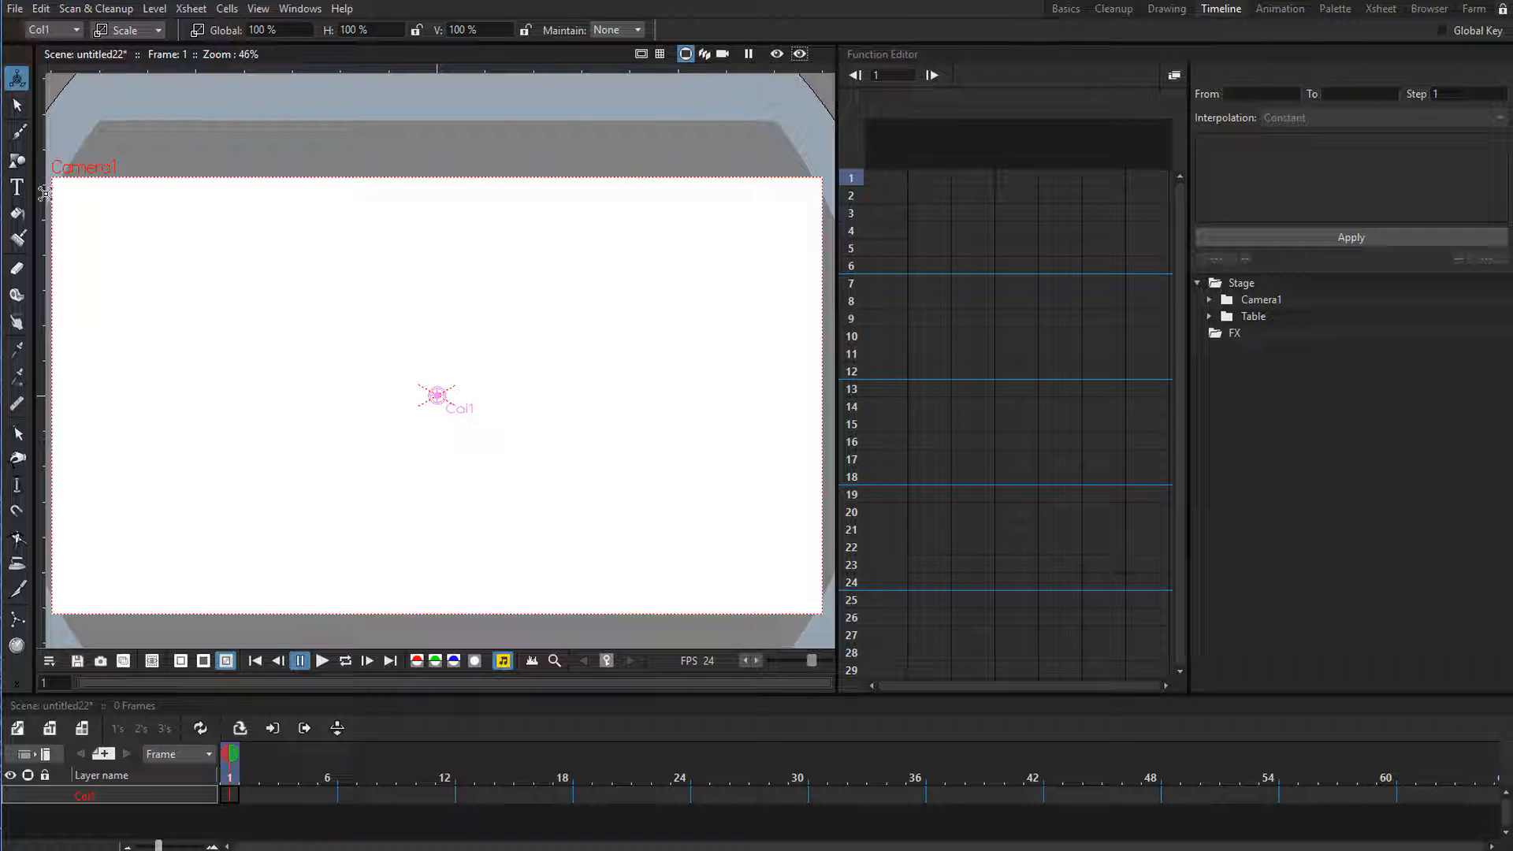
pyautogui.click(16, 160)
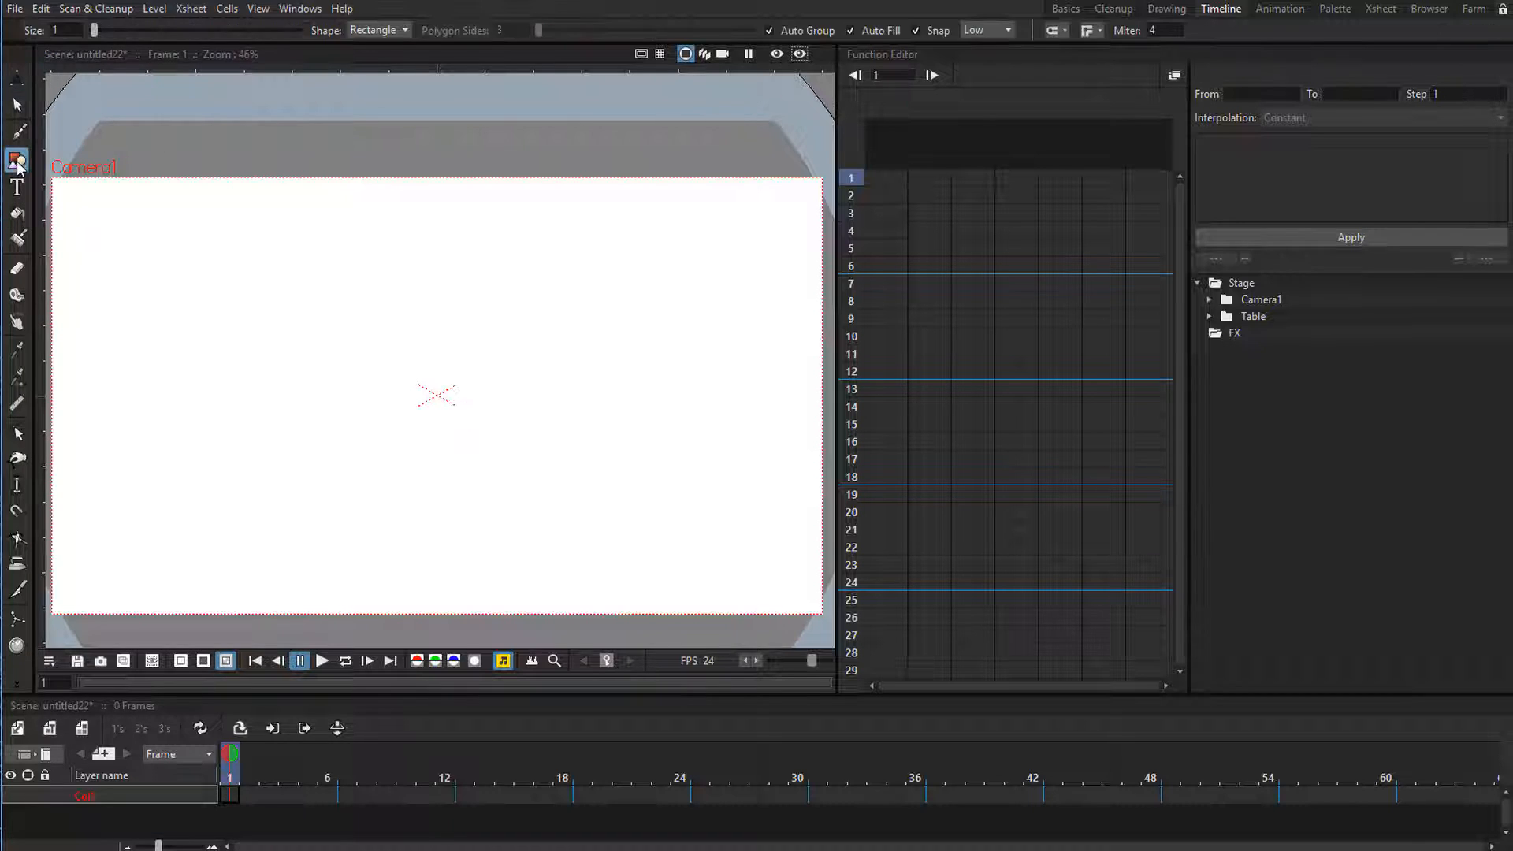
pyautogui.click(389, 32)
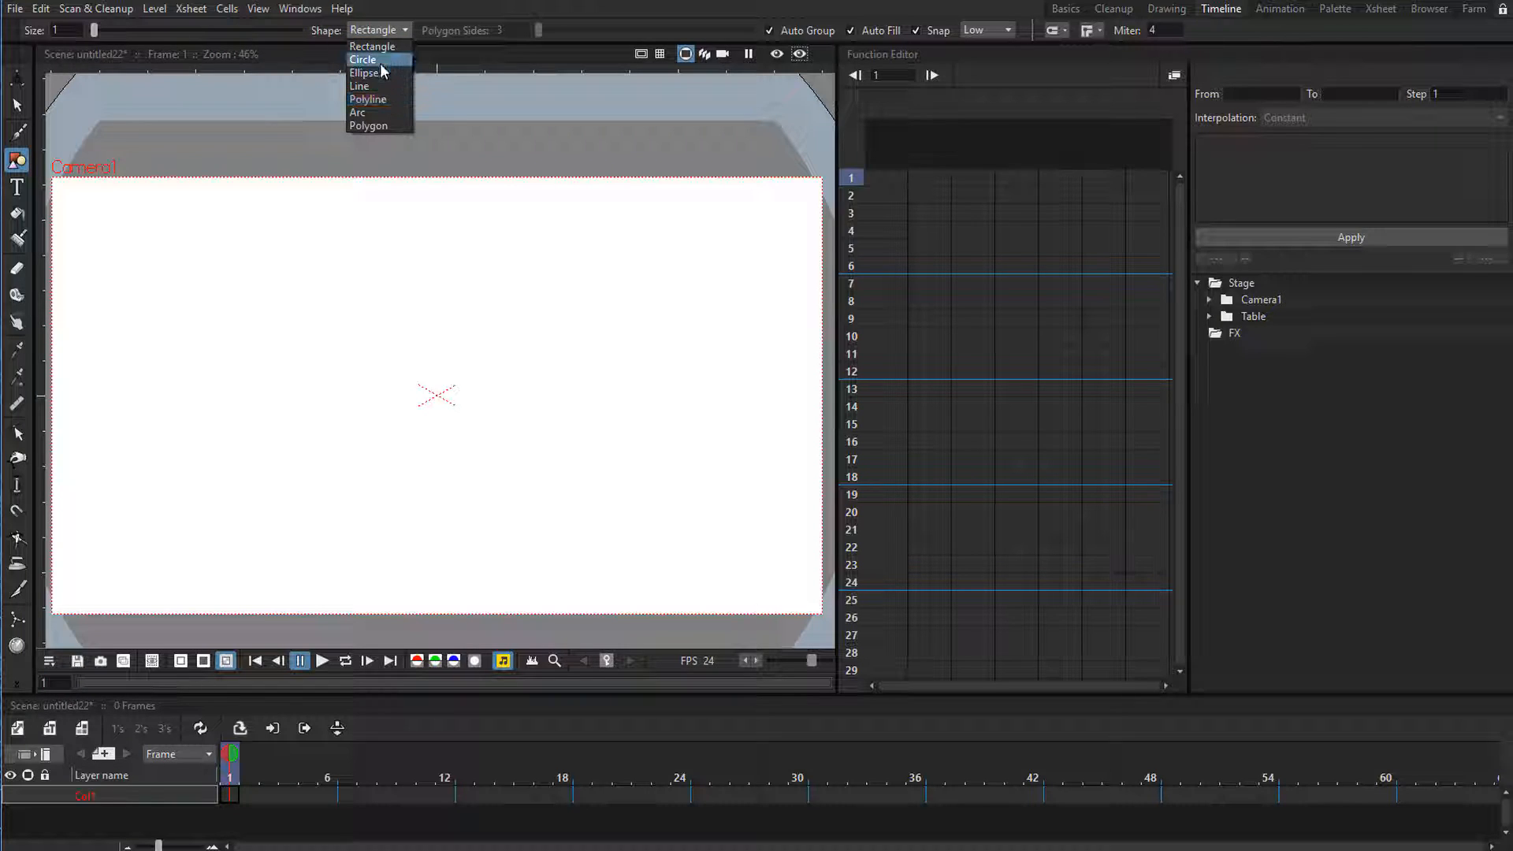
pyautogui.click(379, 61)
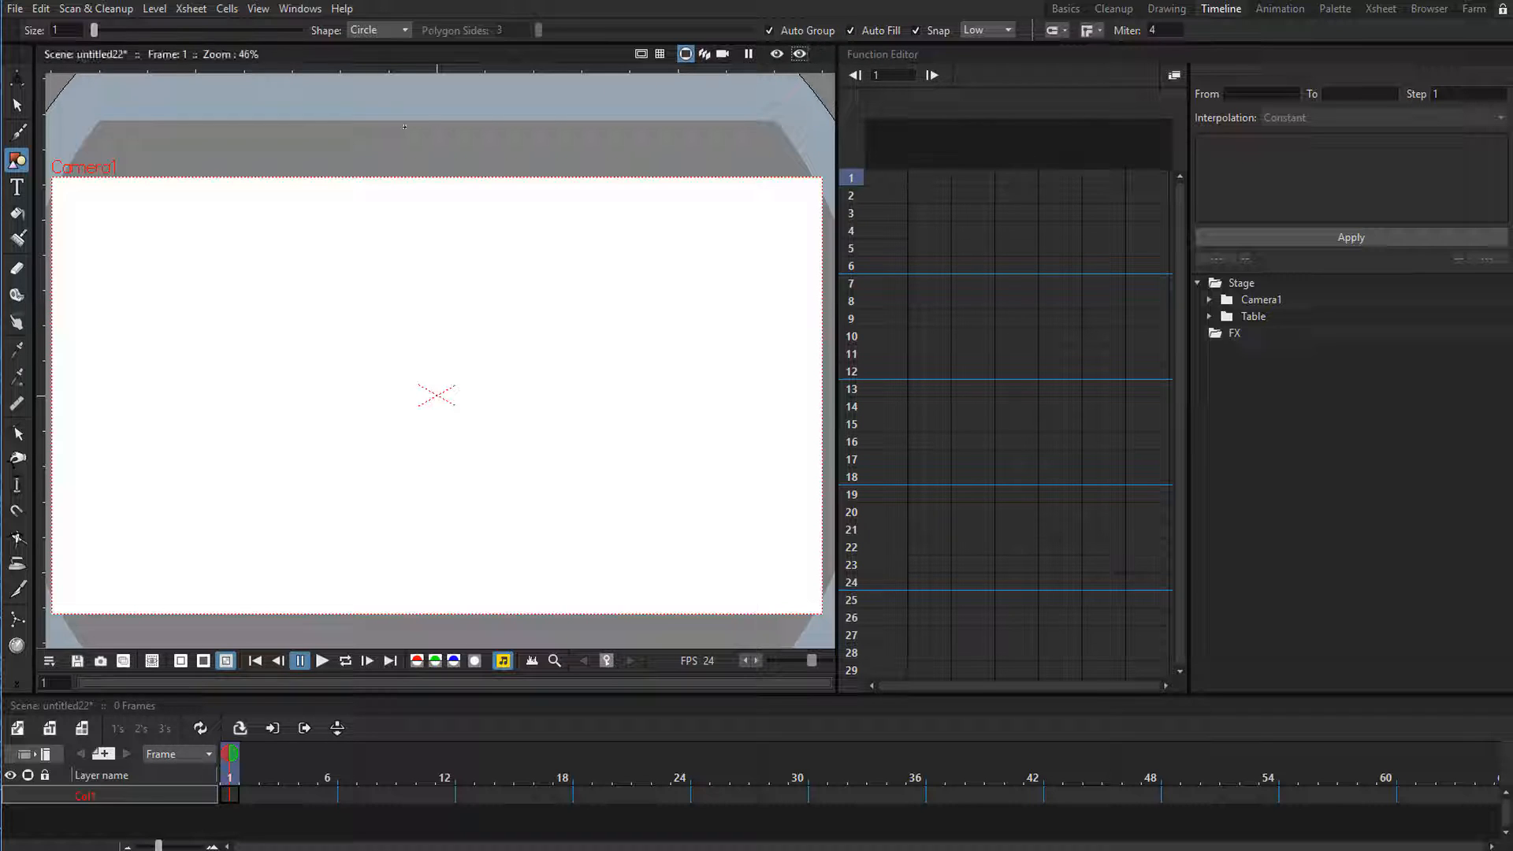
pyautogui.moveTo(415, 546); pyautogui.dragTo(425, 493)
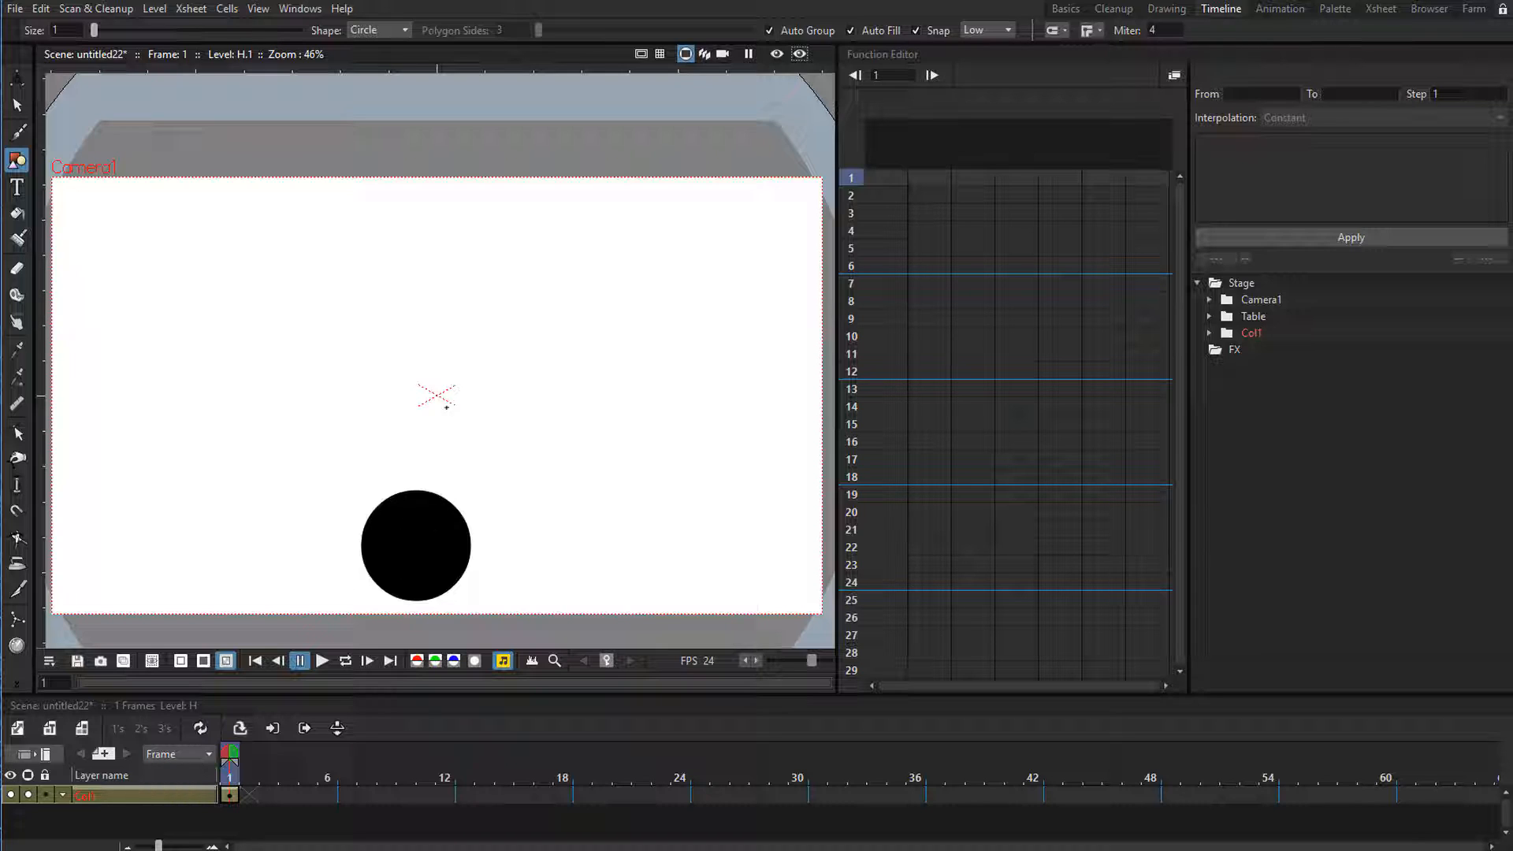
# Try scaling the circle vertically to about 115% around its default center with the Animate tool, and undo it.
pyautogui.click(16, 78)
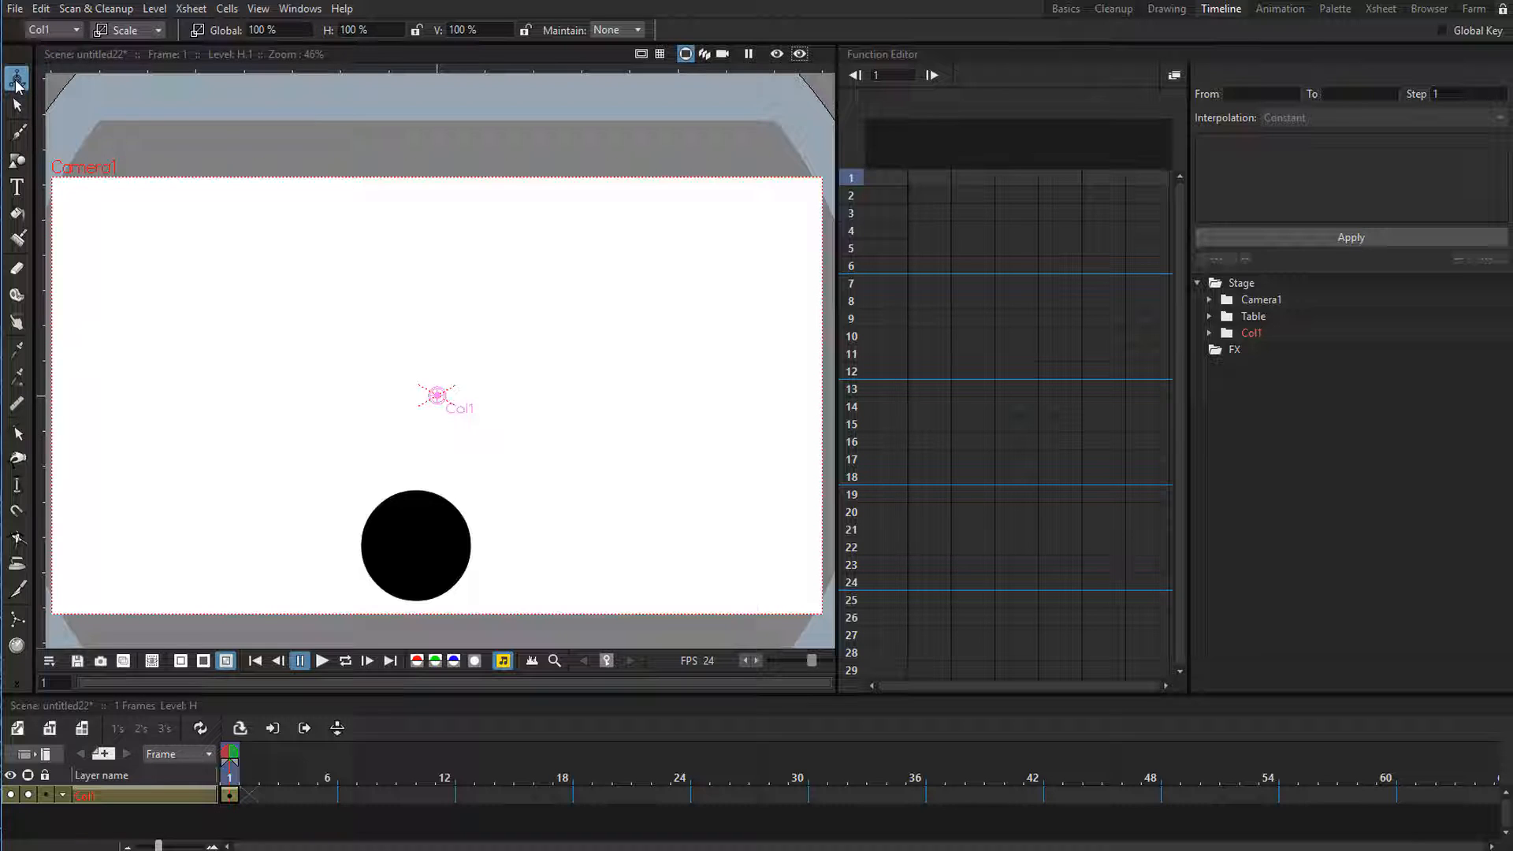
pyautogui.click(117, 28)
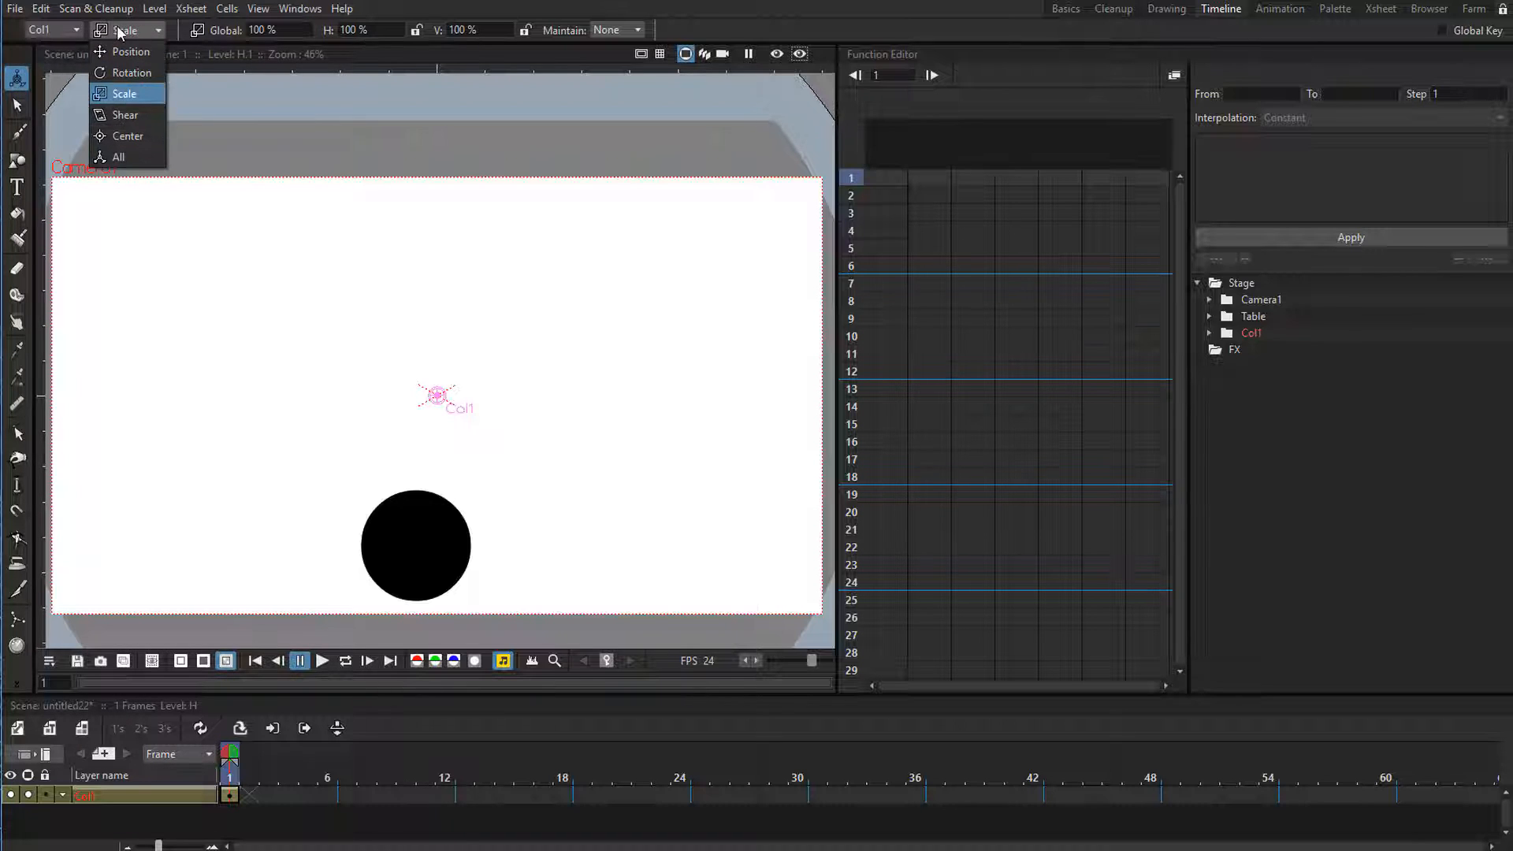
pyautogui.click(123, 93)
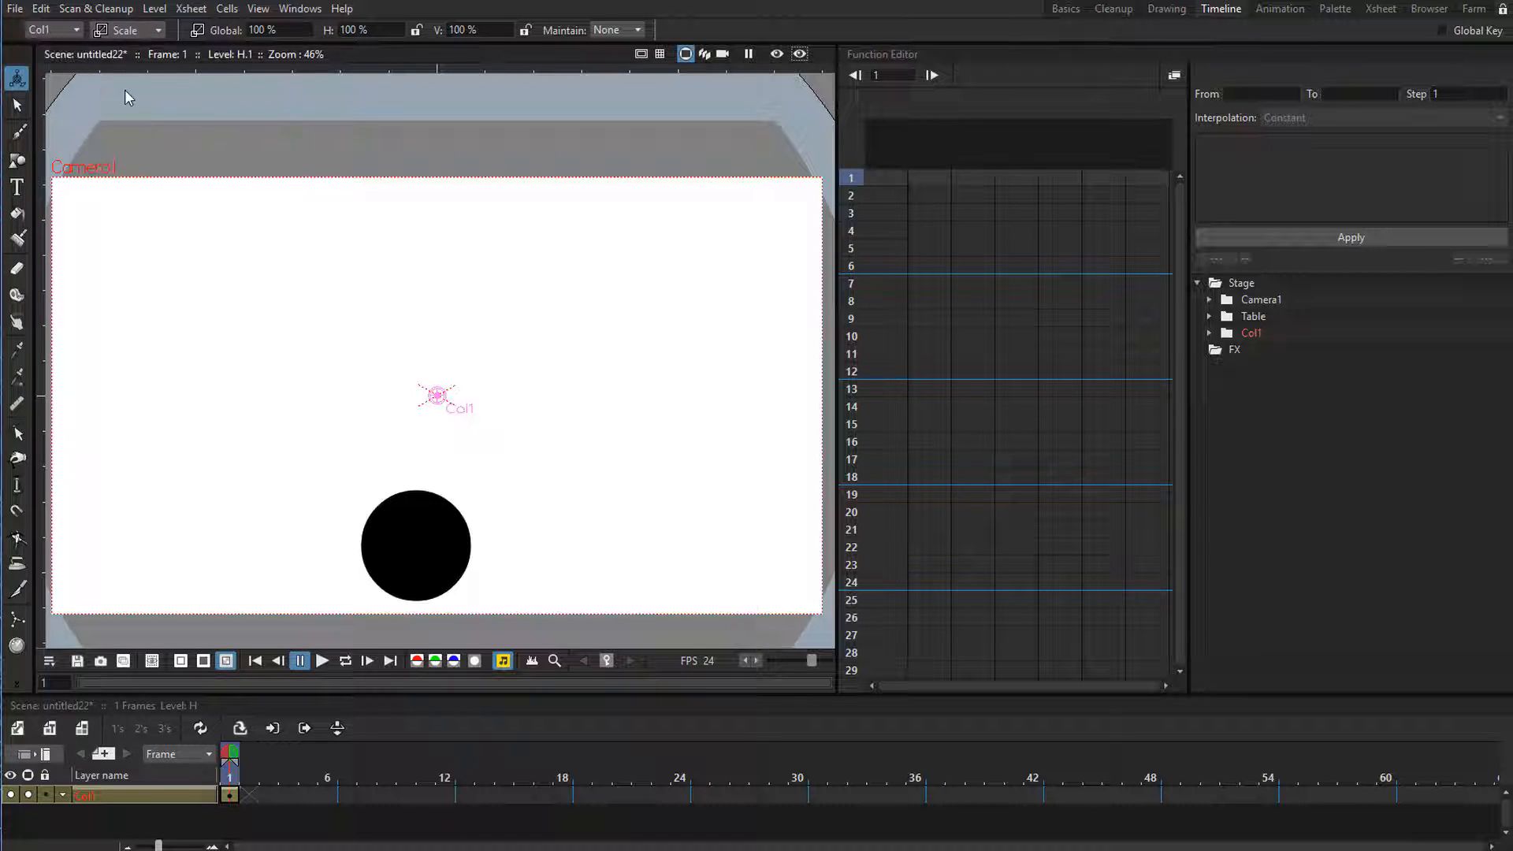
pyautogui.moveTo(347, 30); pyautogui.dragTo(548, 465)
pyautogui.moveTo(438, 30); pyautogui.dragTo(462, 307)
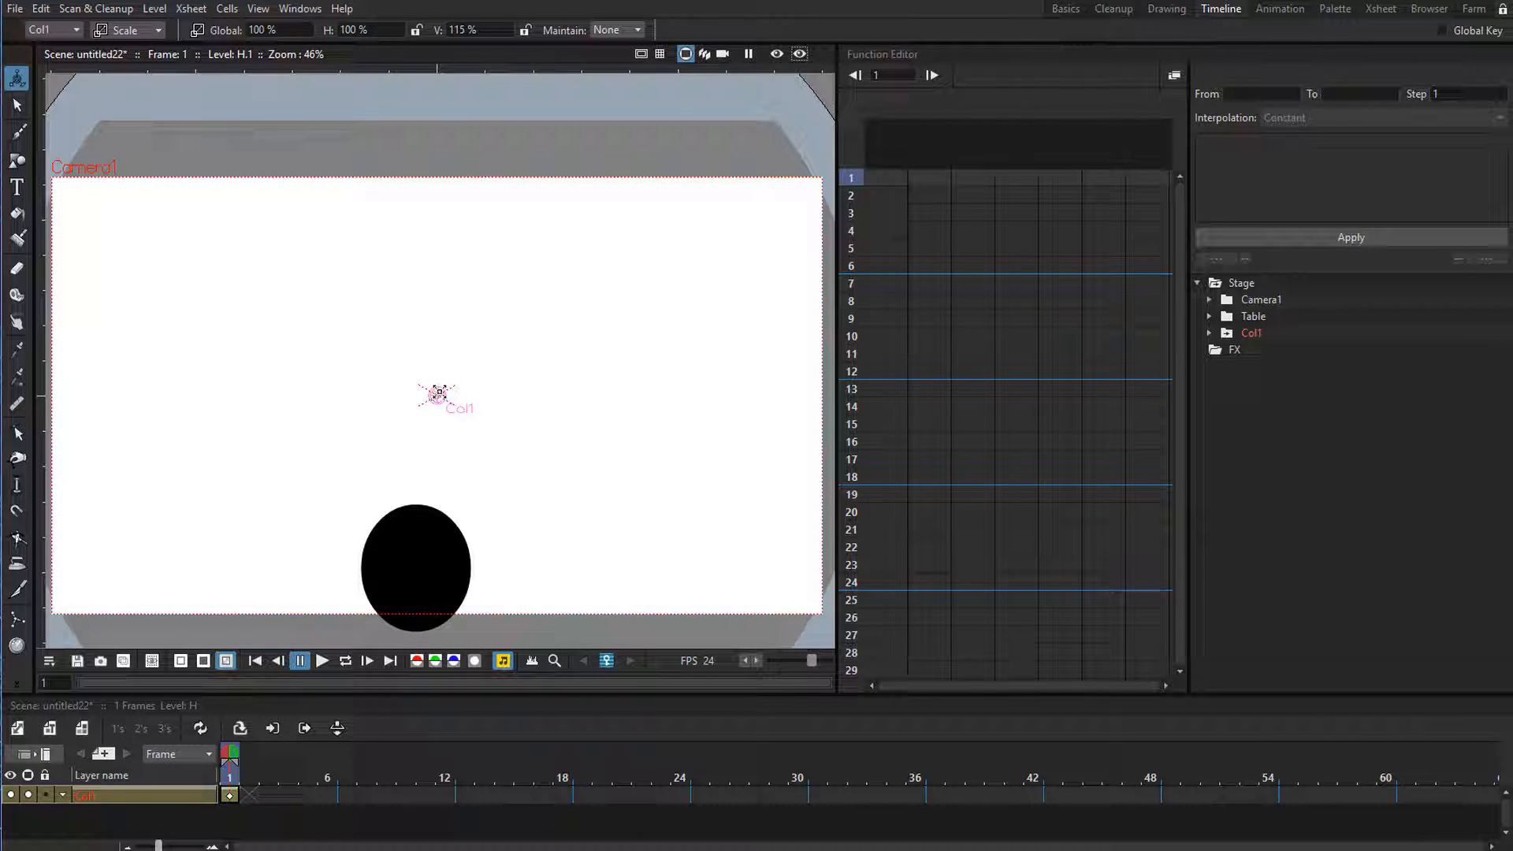
pyautogui.hotkey('ctrl', 'z')
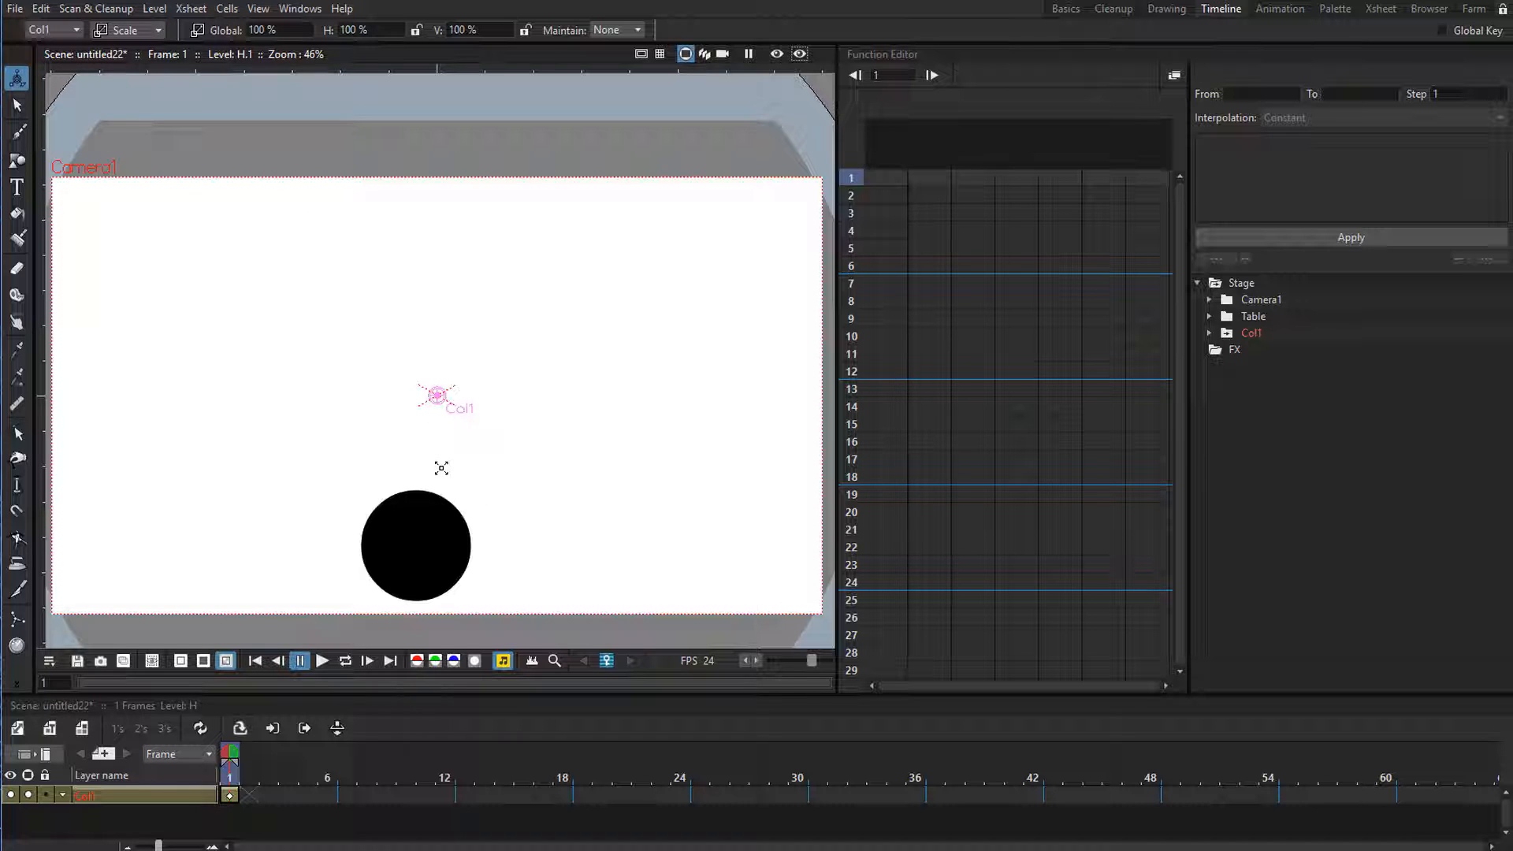
# Move Col1's center point to the base of the circle, at about -54 px E/W and -501 px N/S.
pyautogui.click(120, 28)
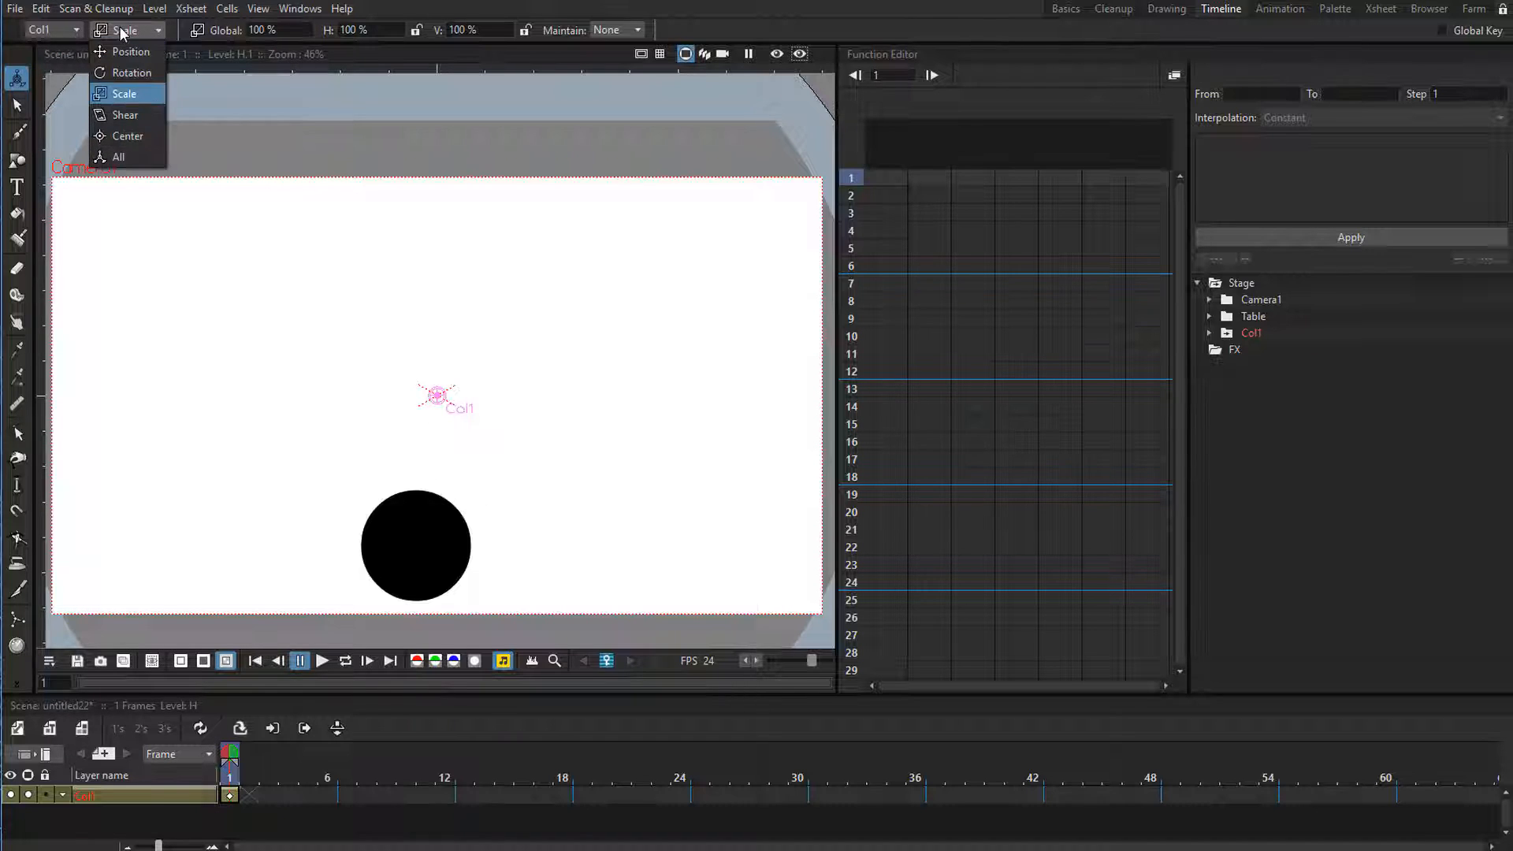
pyautogui.click(124, 136)
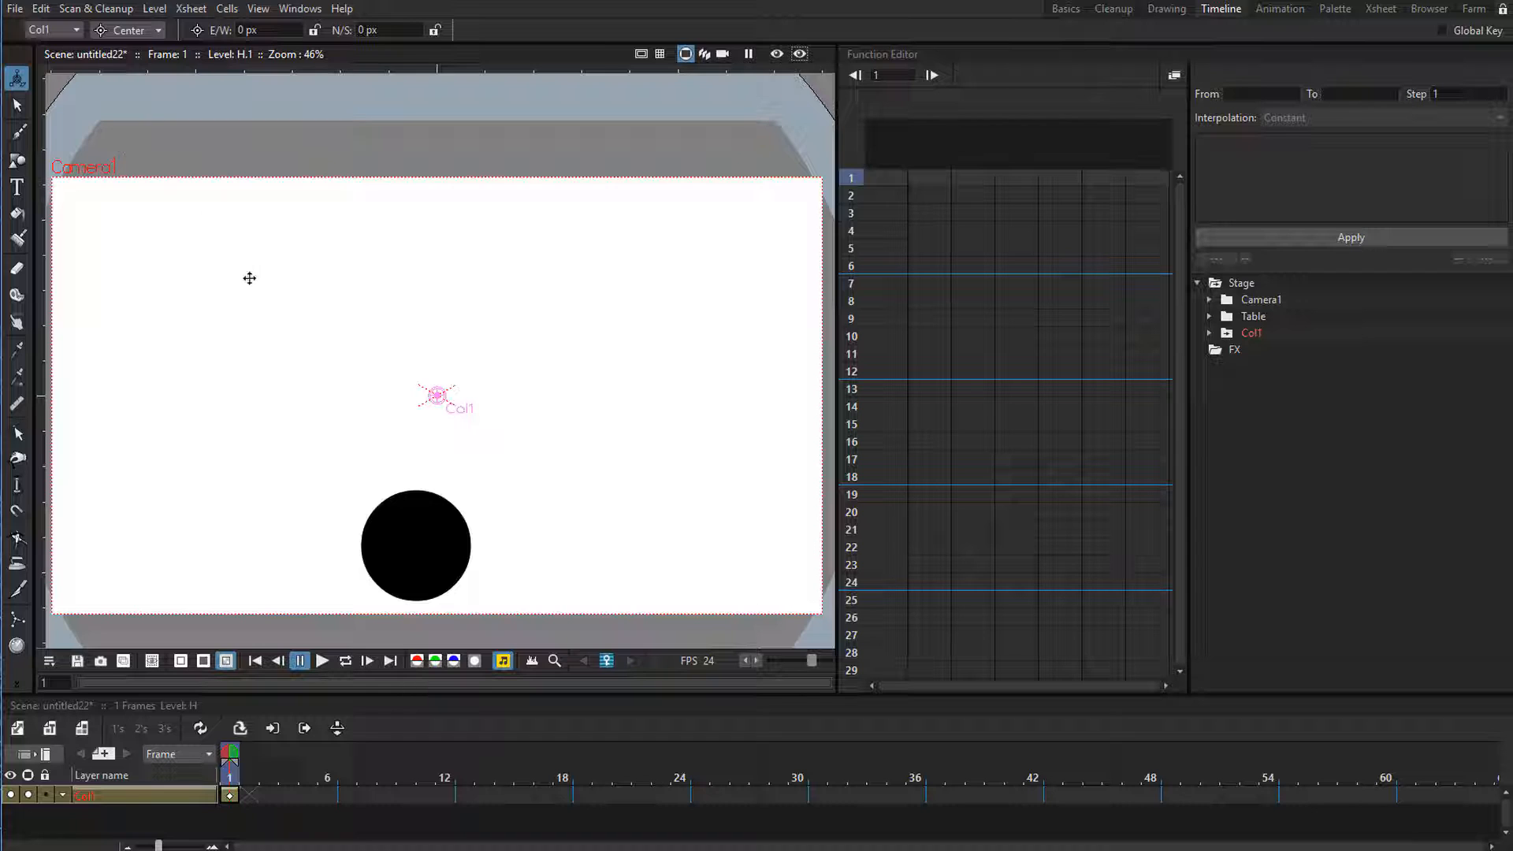
pyautogui.moveTo(436, 394)
pyautogui.mouseDown()
pyautogui.moveTo(408, 501)
pyautogui.moveTo(416, 598)
pyautogui.mouseUp()
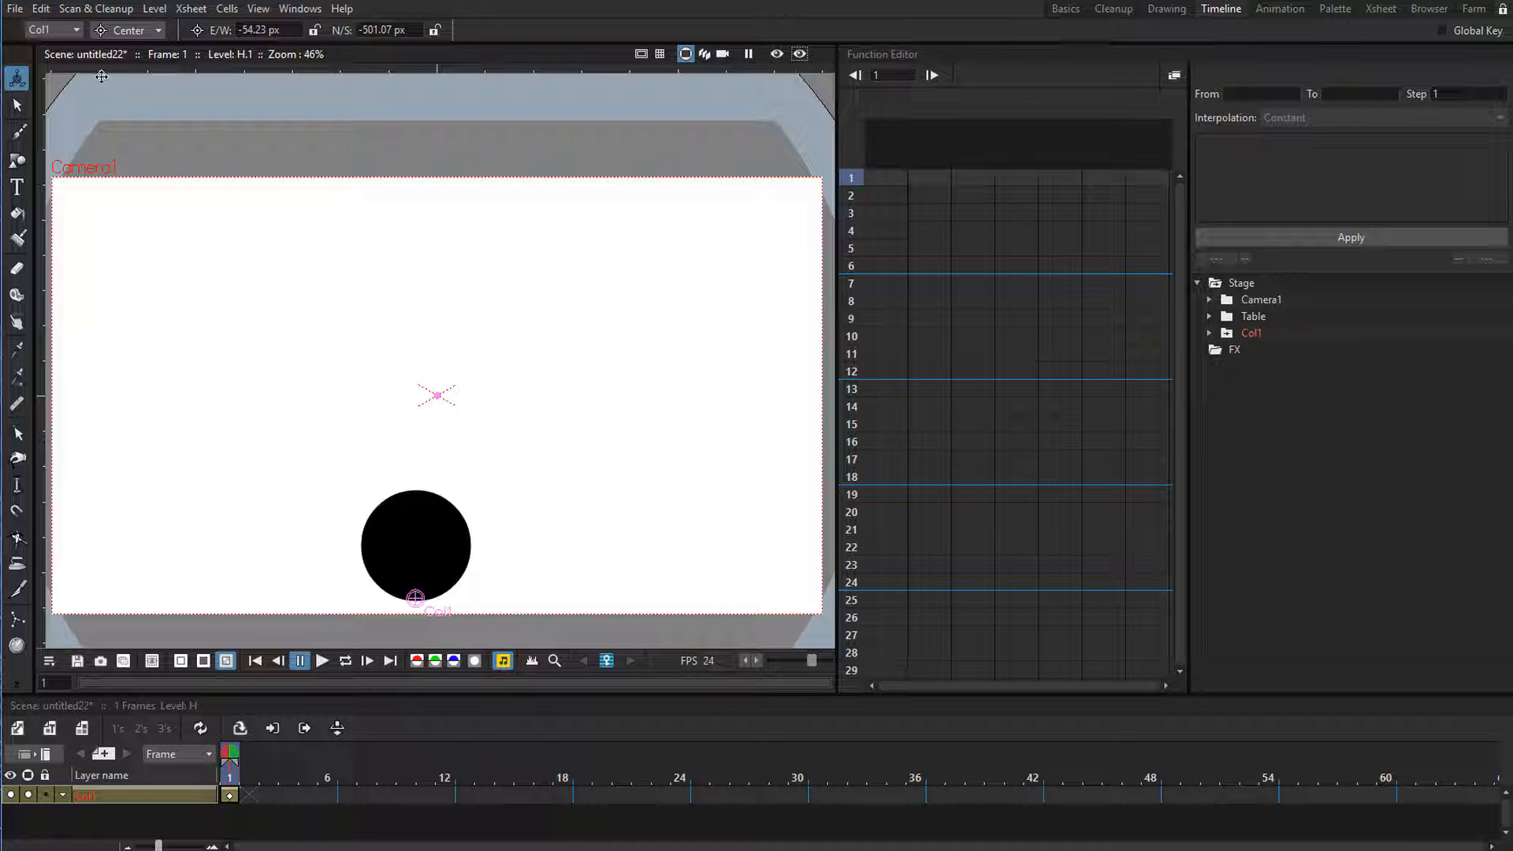
# Try scaling the circle vertically from the center point at its base, and undo the change.
pyautogui.click(127, 34)
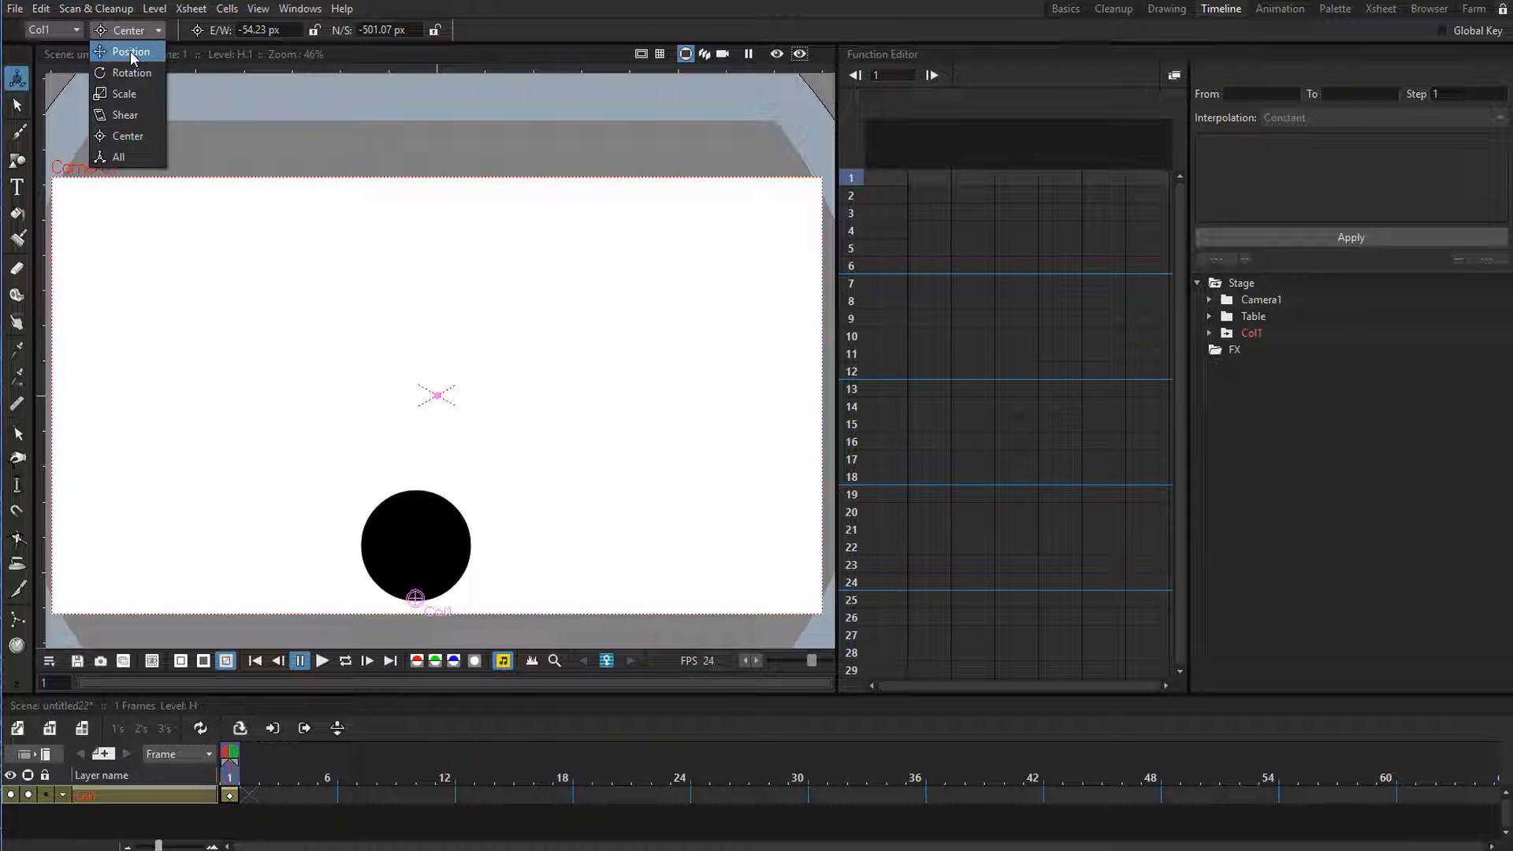
pyautogui.click(131, 94)
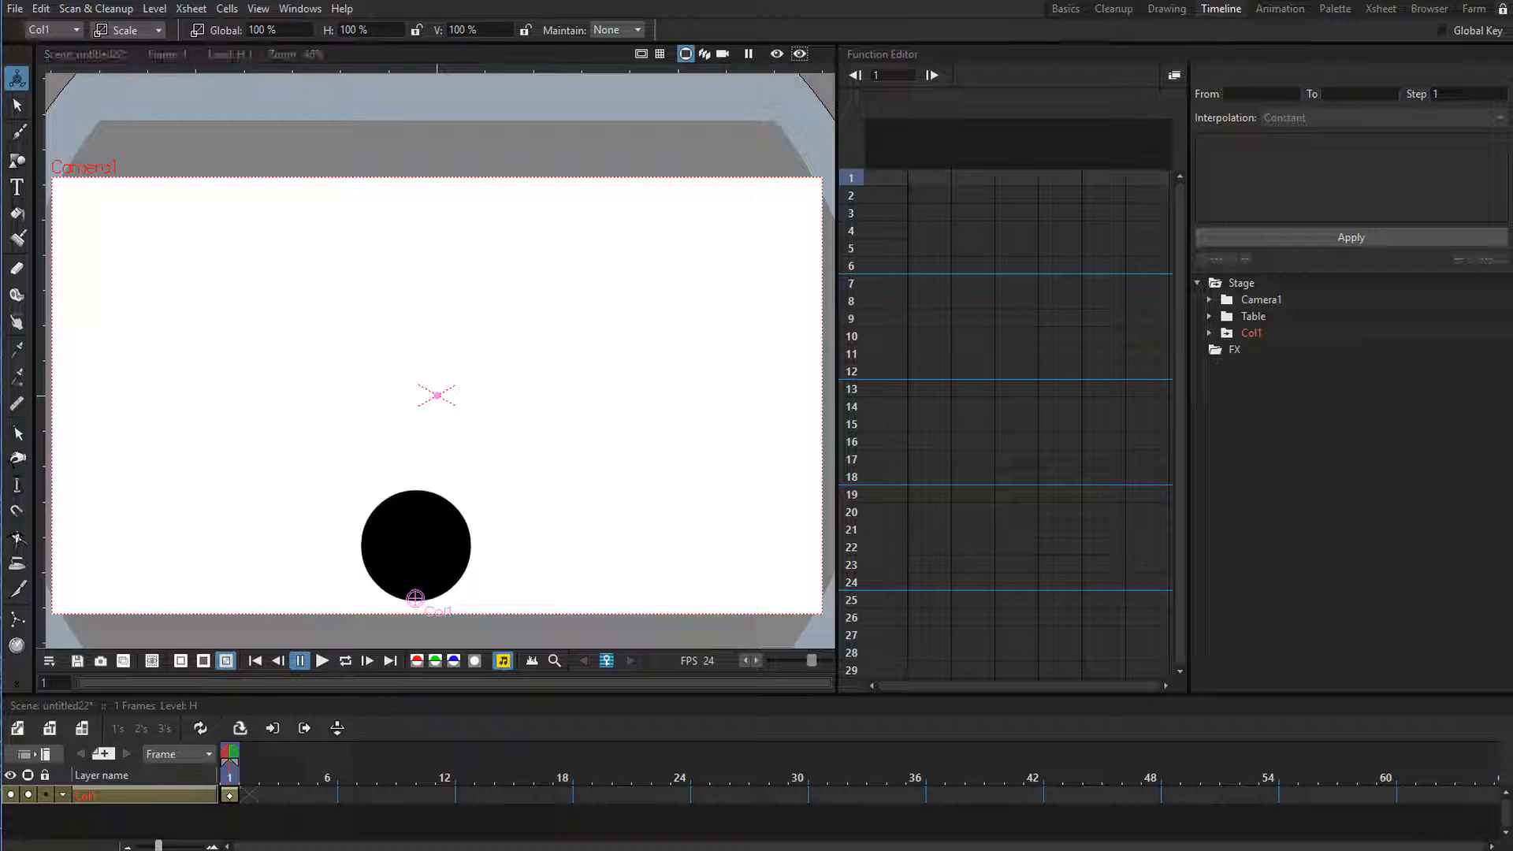
pyautogui.moveTo(329, 27)
pyautogui.mouseDown()
pyautogui.moveTo(304, 43)
pyautogui.moveTo(330, 39)
pyautogui.mouseUp()
pyautogui.moveTo(433, 31); pyautogui.dragTo(455, 431)
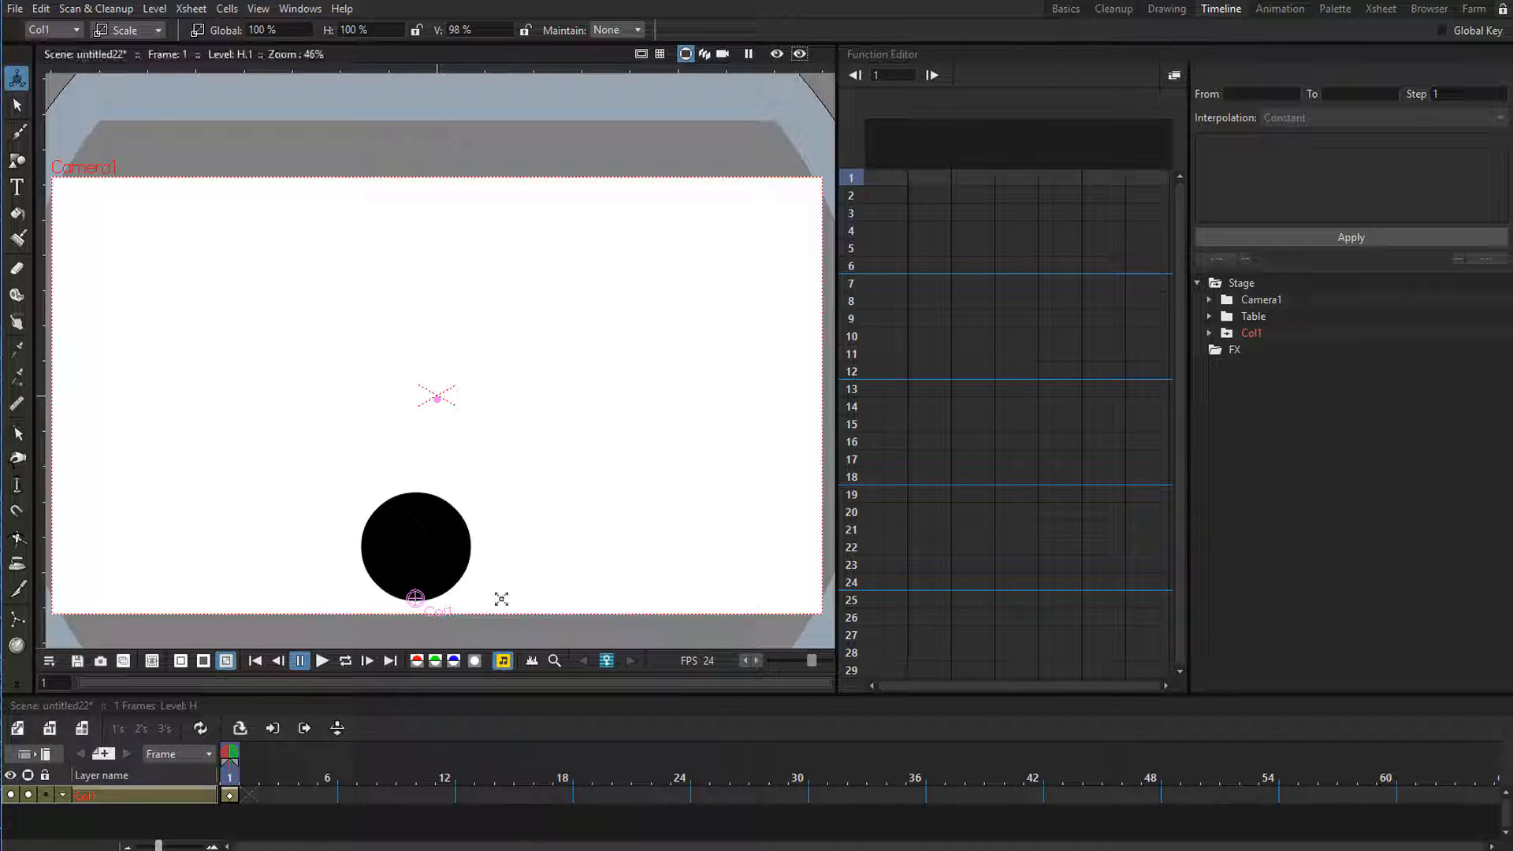
pyautogui.hotkey('ctrl', 'z')
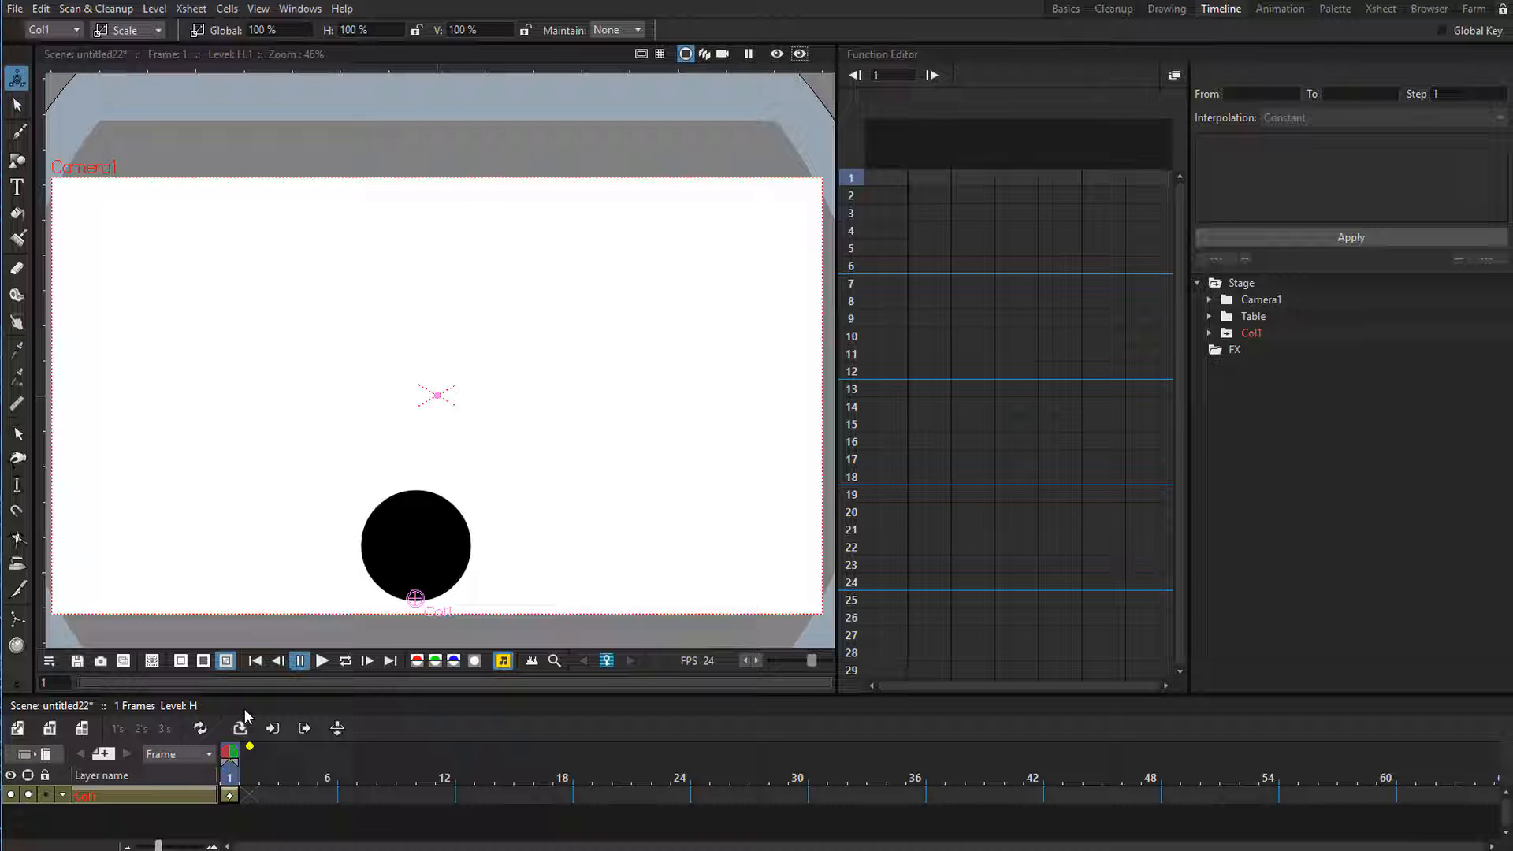
# Extend the Col1 drawing's exposure in the timeline to frame 18 and return to frame 1.
pyautogui.click(240, 792)
pyautogui.moveTo(286, 791); pyautogui.dragTo(576, 786)
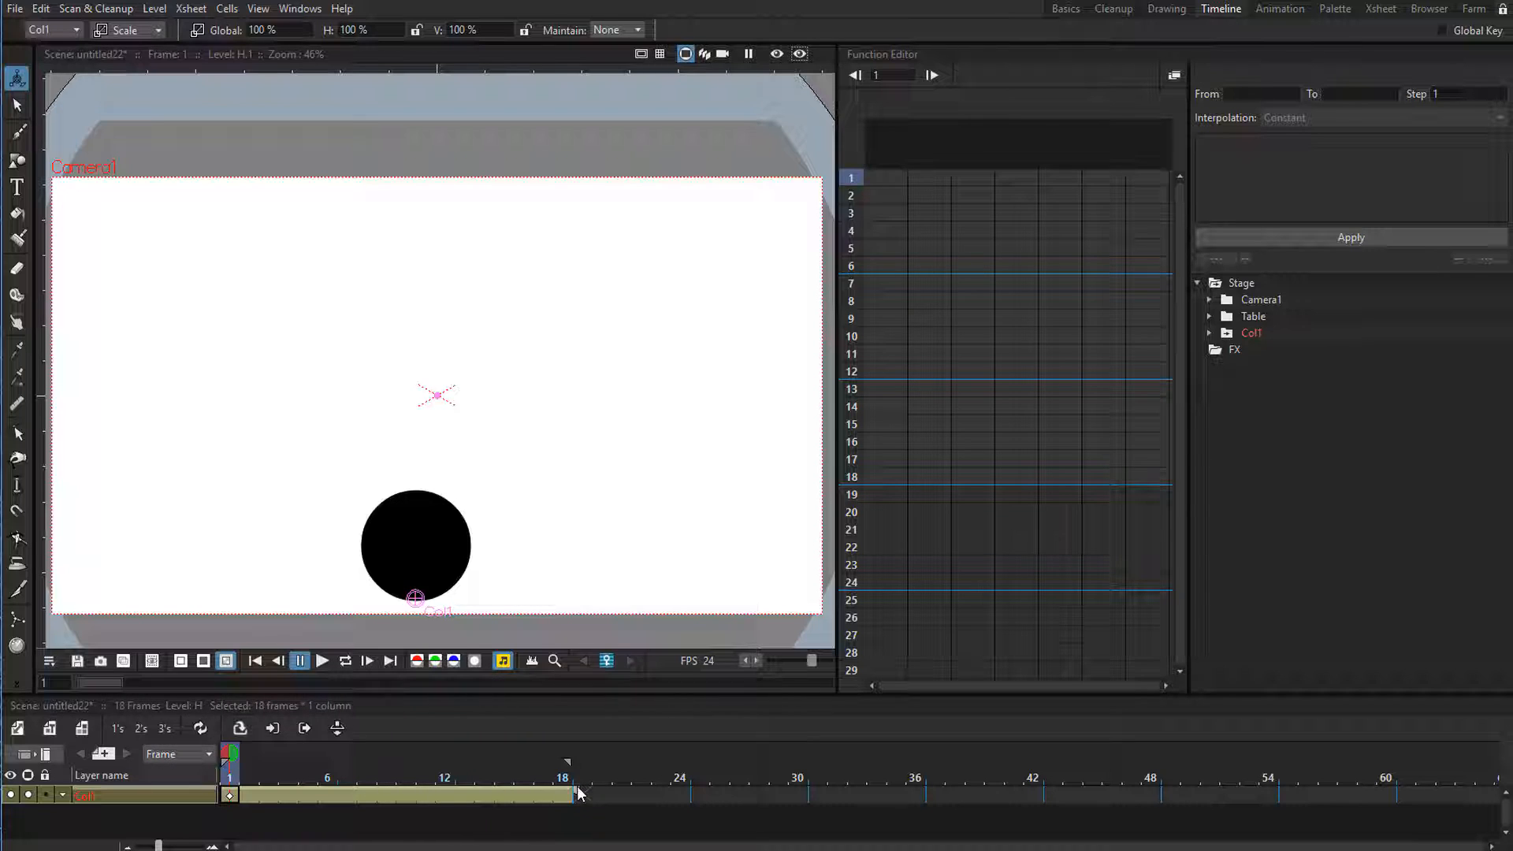
pyautogui.click(290, 773)
pyautogui.moveTo(290, 772); pyautogui.dragTo(234, 772)
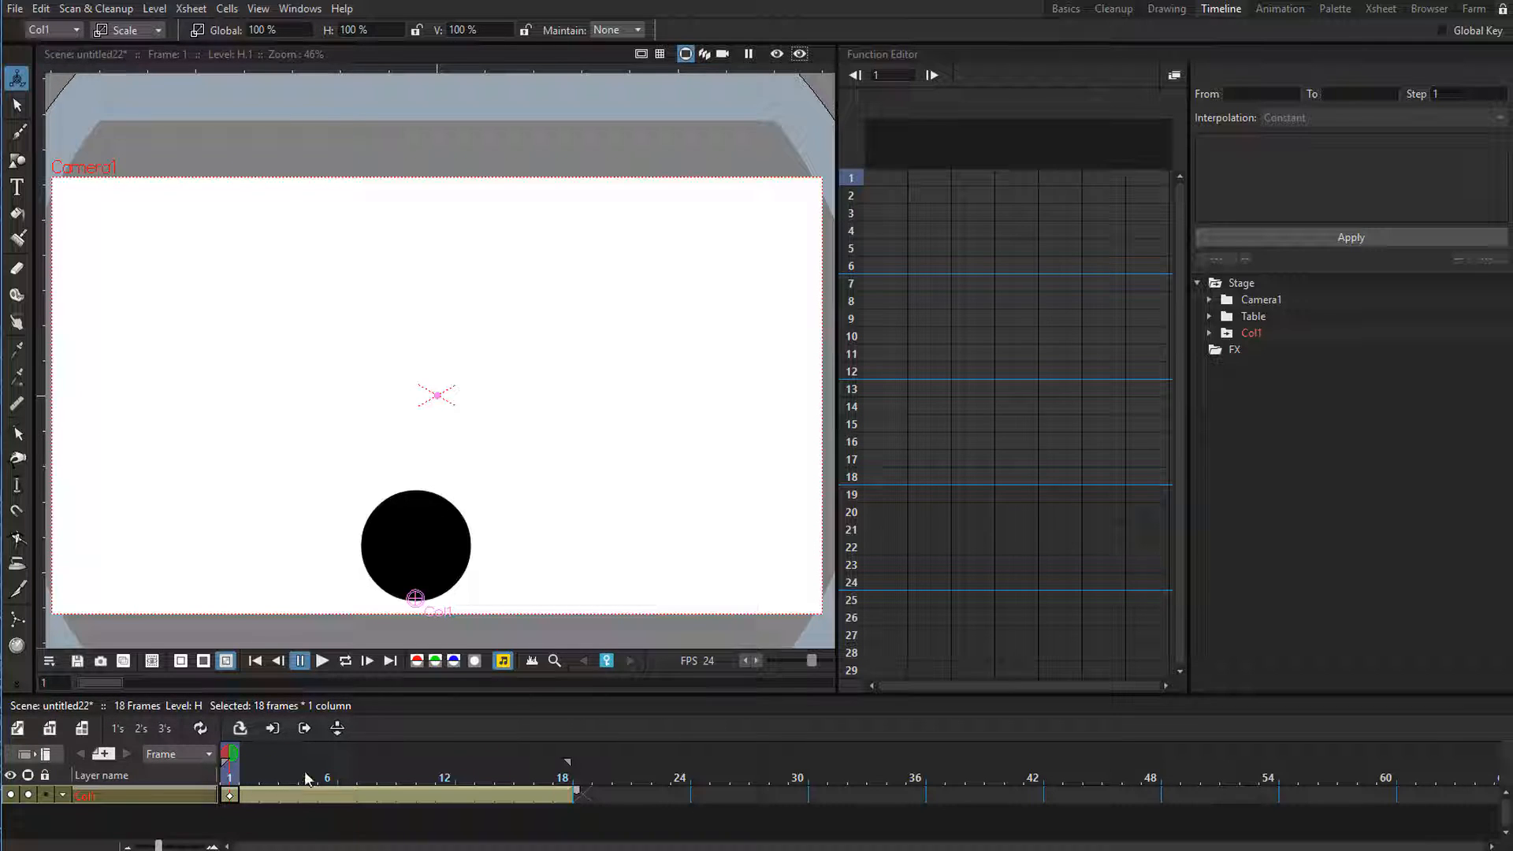
# Show Col1's channels in the Function Editor and duplicate its frame 1 keyframe at frame 18.
pyautogui.click(1254, 338)
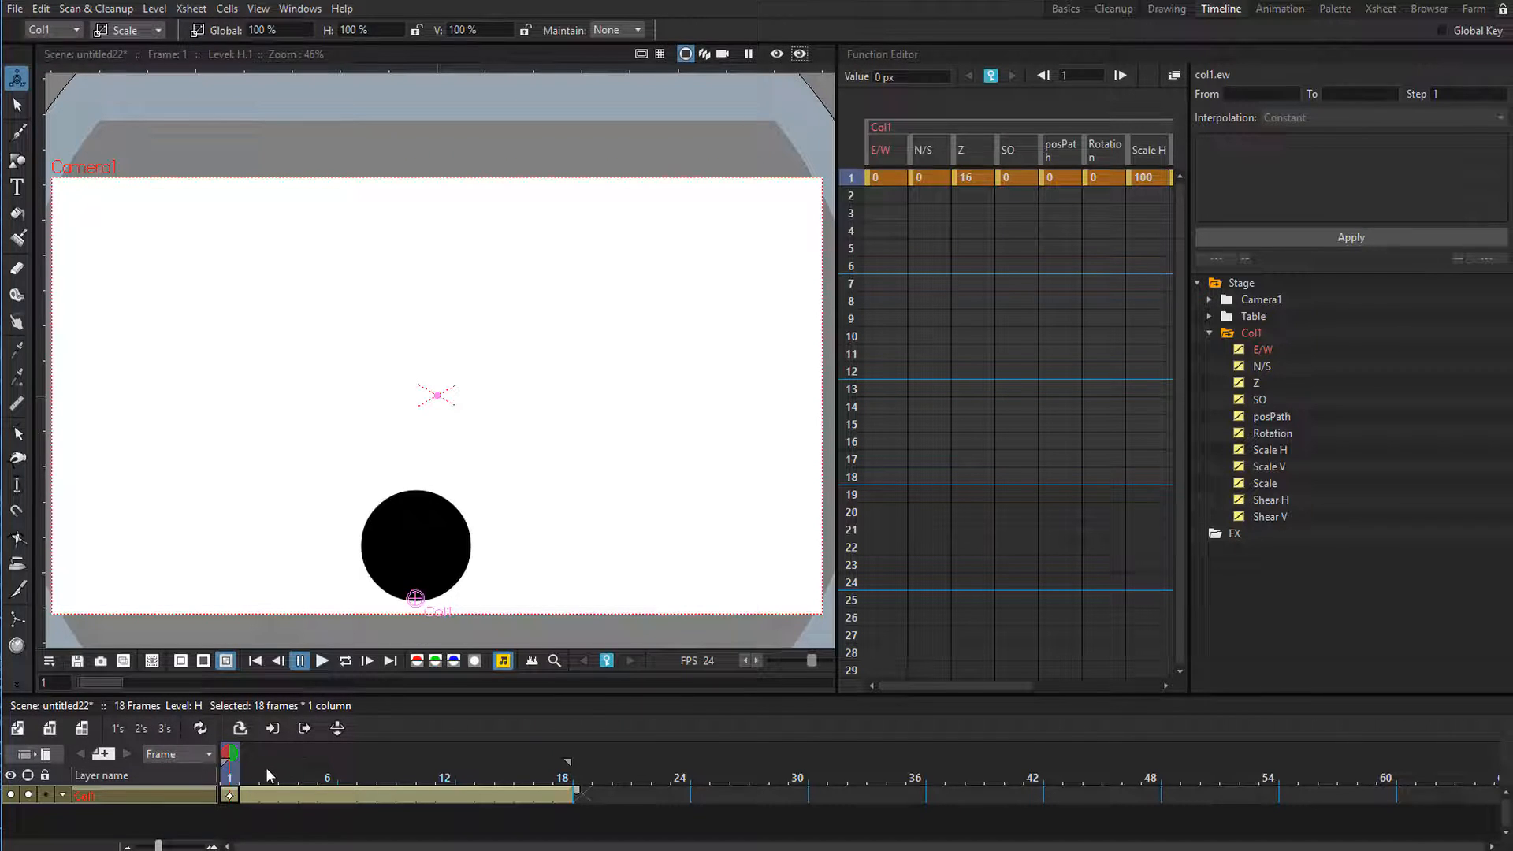
pyautogui.moveTo(266, 768); pyautogui.dragTo(281, 768)
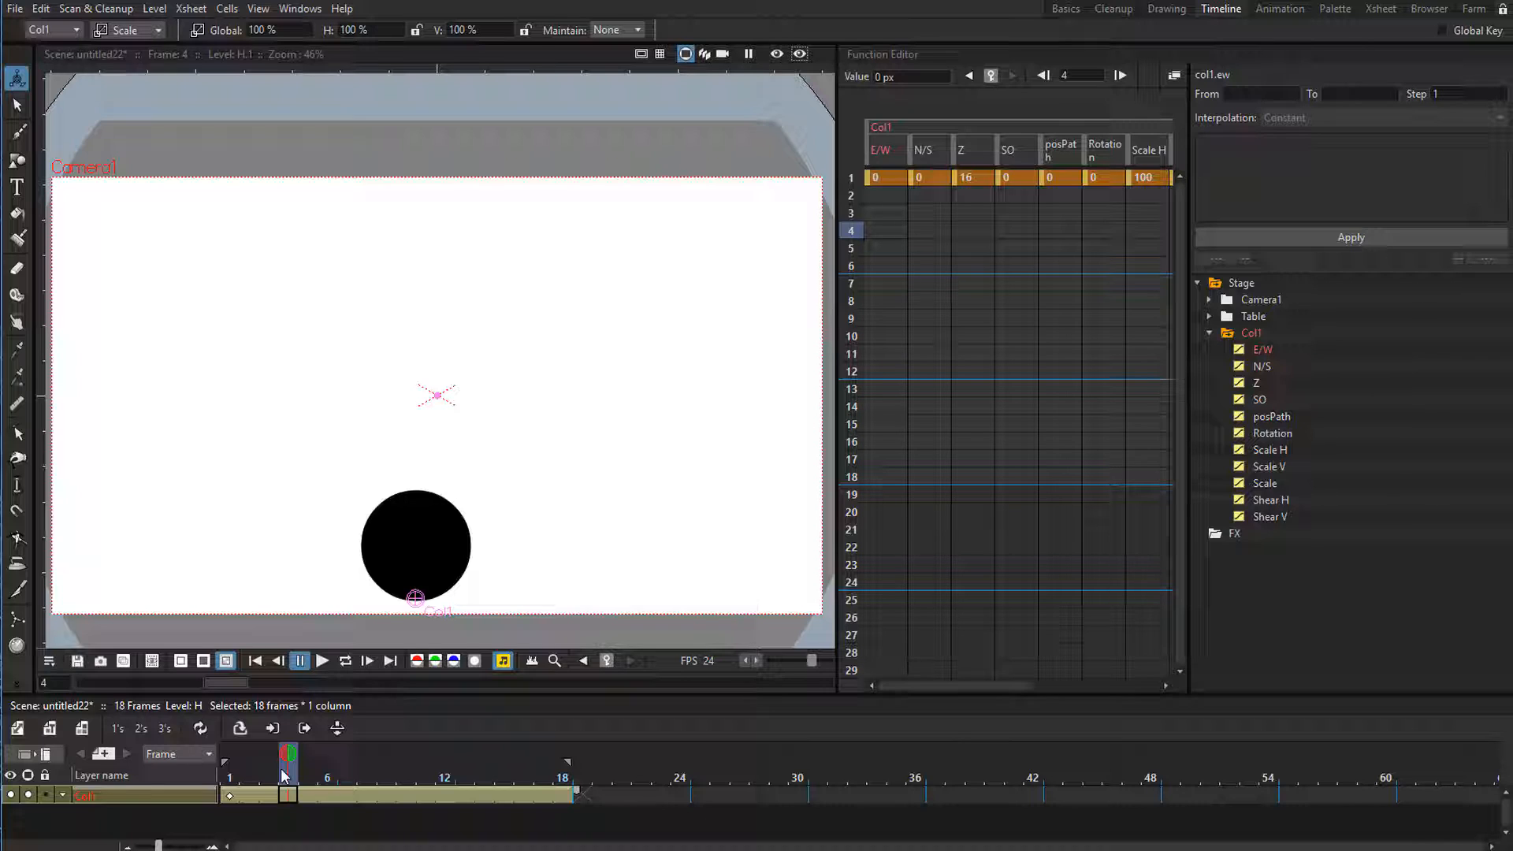
pyautogui.click(230, 773)
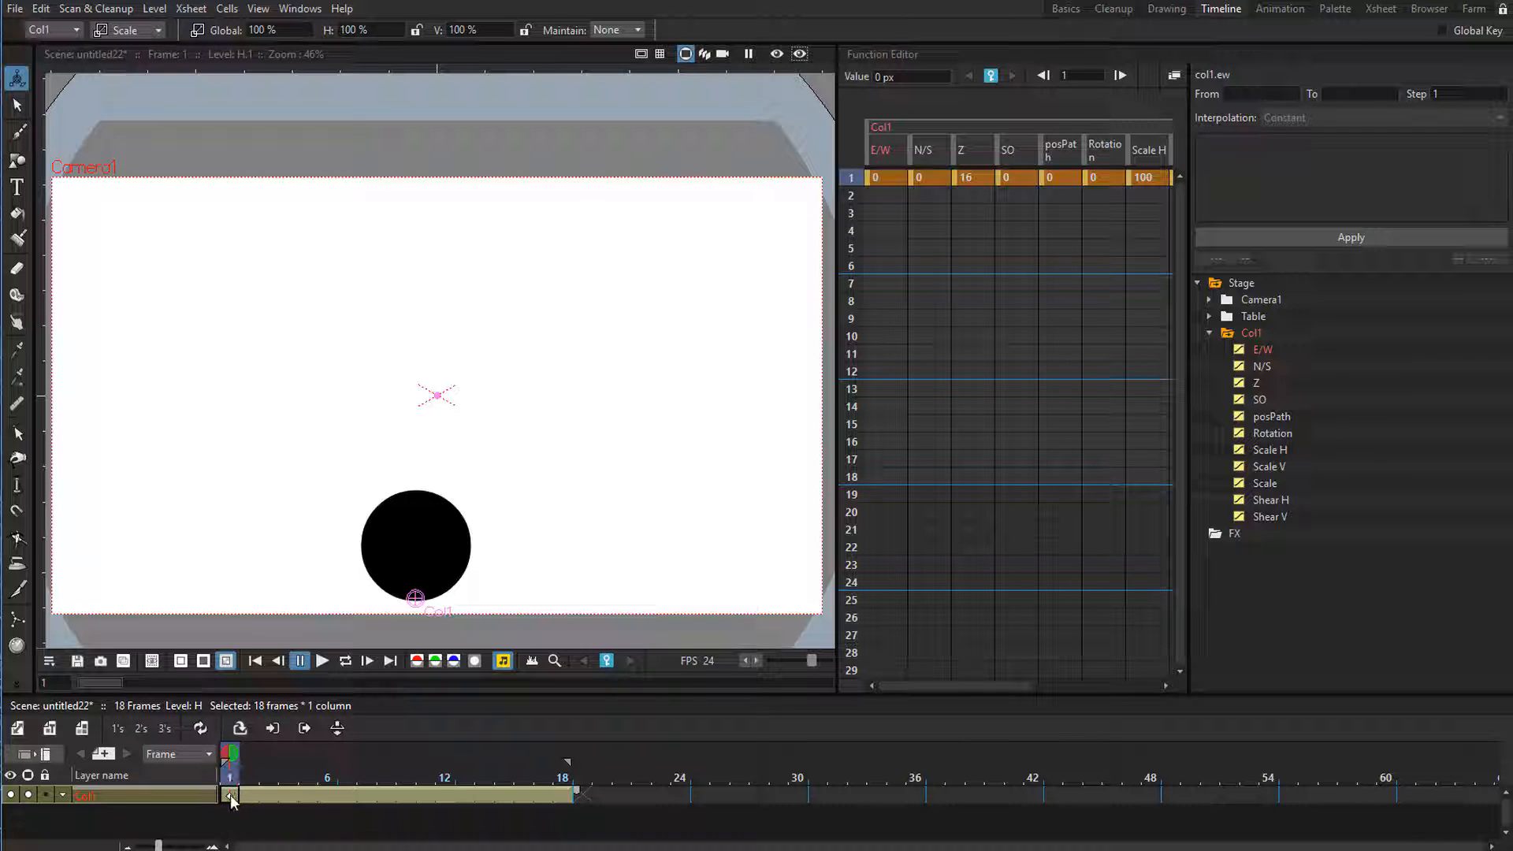
pyautogui.click(230, 794)
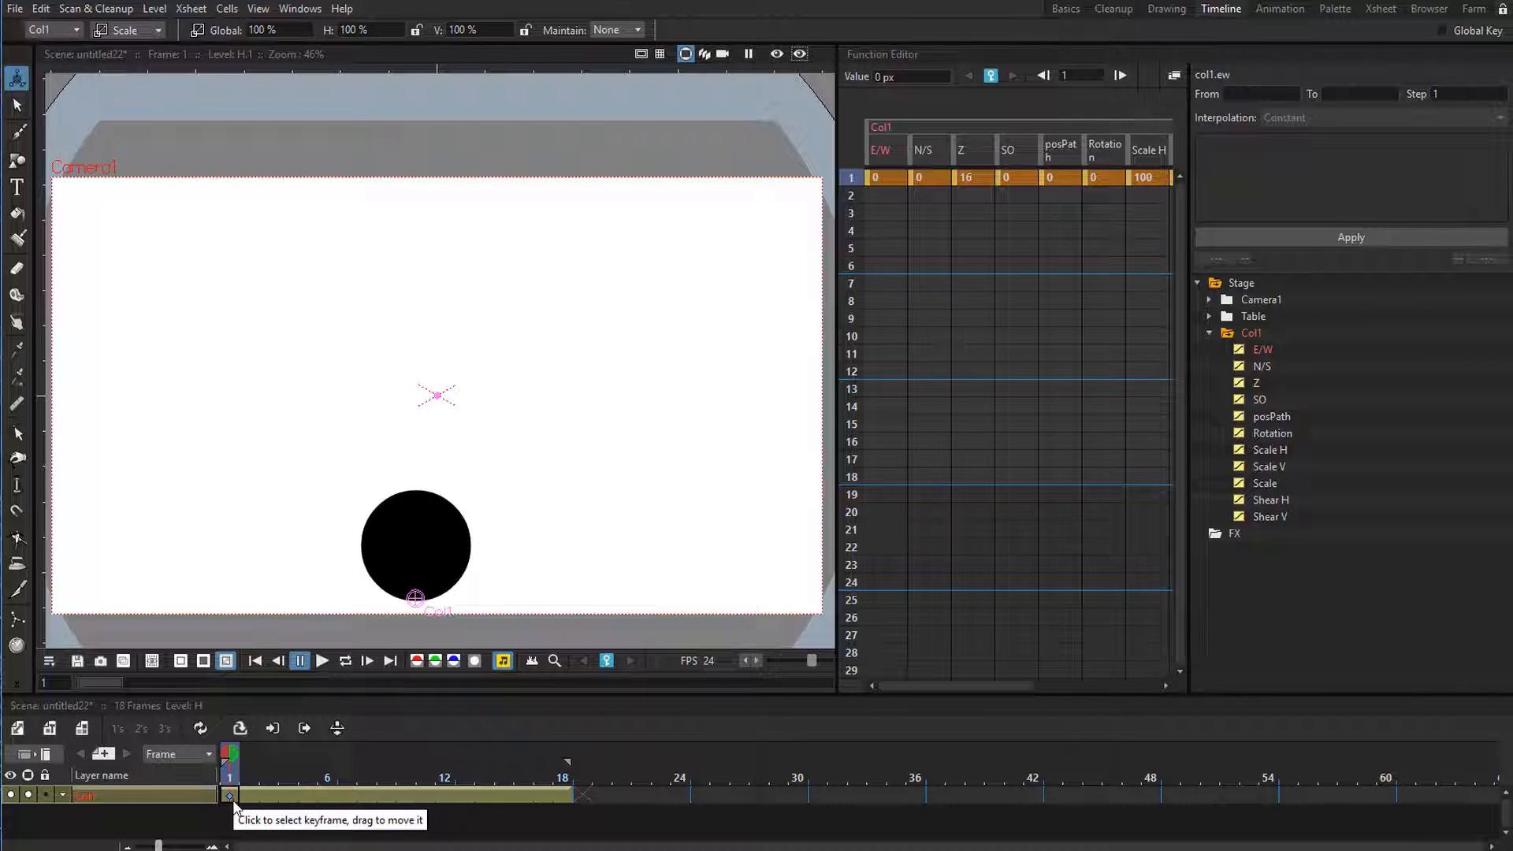
pyautogui.click(231, 796)
pyautogui.moveTo(231, 796); pyautogui.dragTo(569, 797)
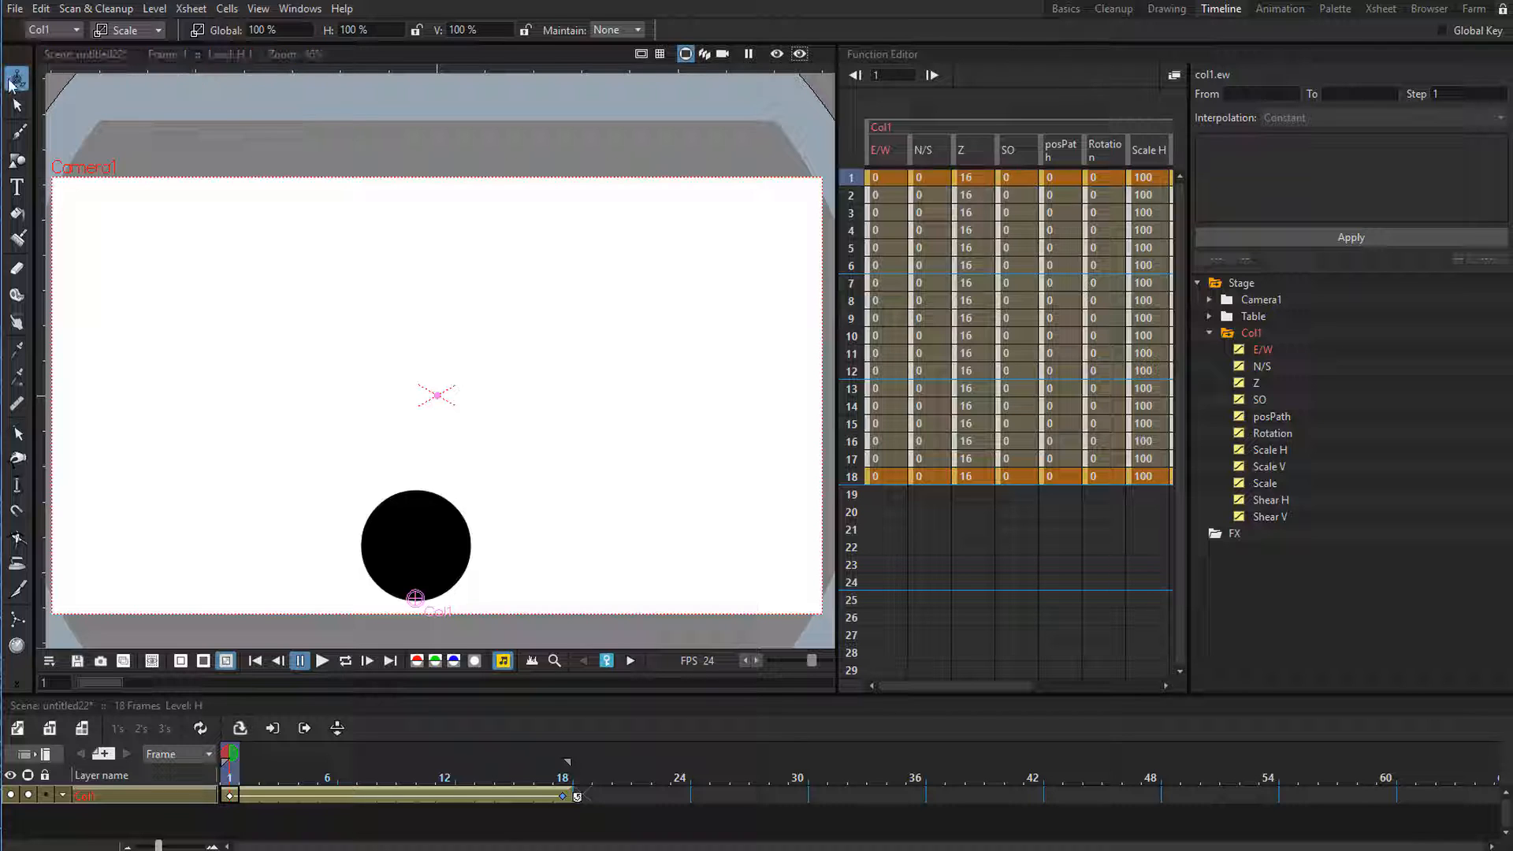
# Keyframe the ball's position at frame 9 by moving it straight up to about 759 px N/S.
pyautogui.click(122, 30)
pyautogui.click(119, 52)
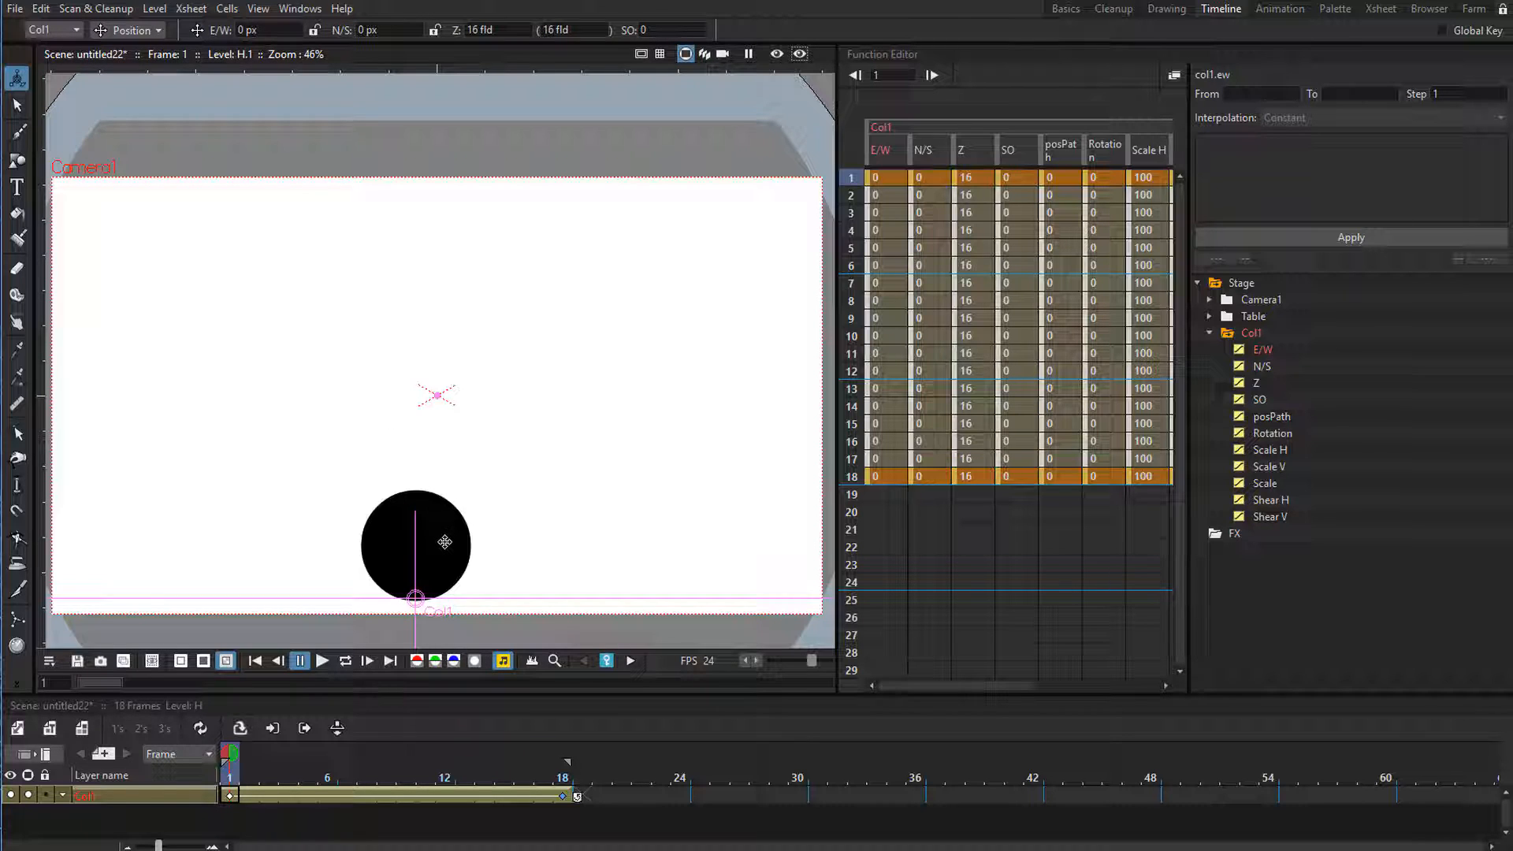
pyautogui.moveTo(429, 559); pyautogui.dragTo(458, 244)
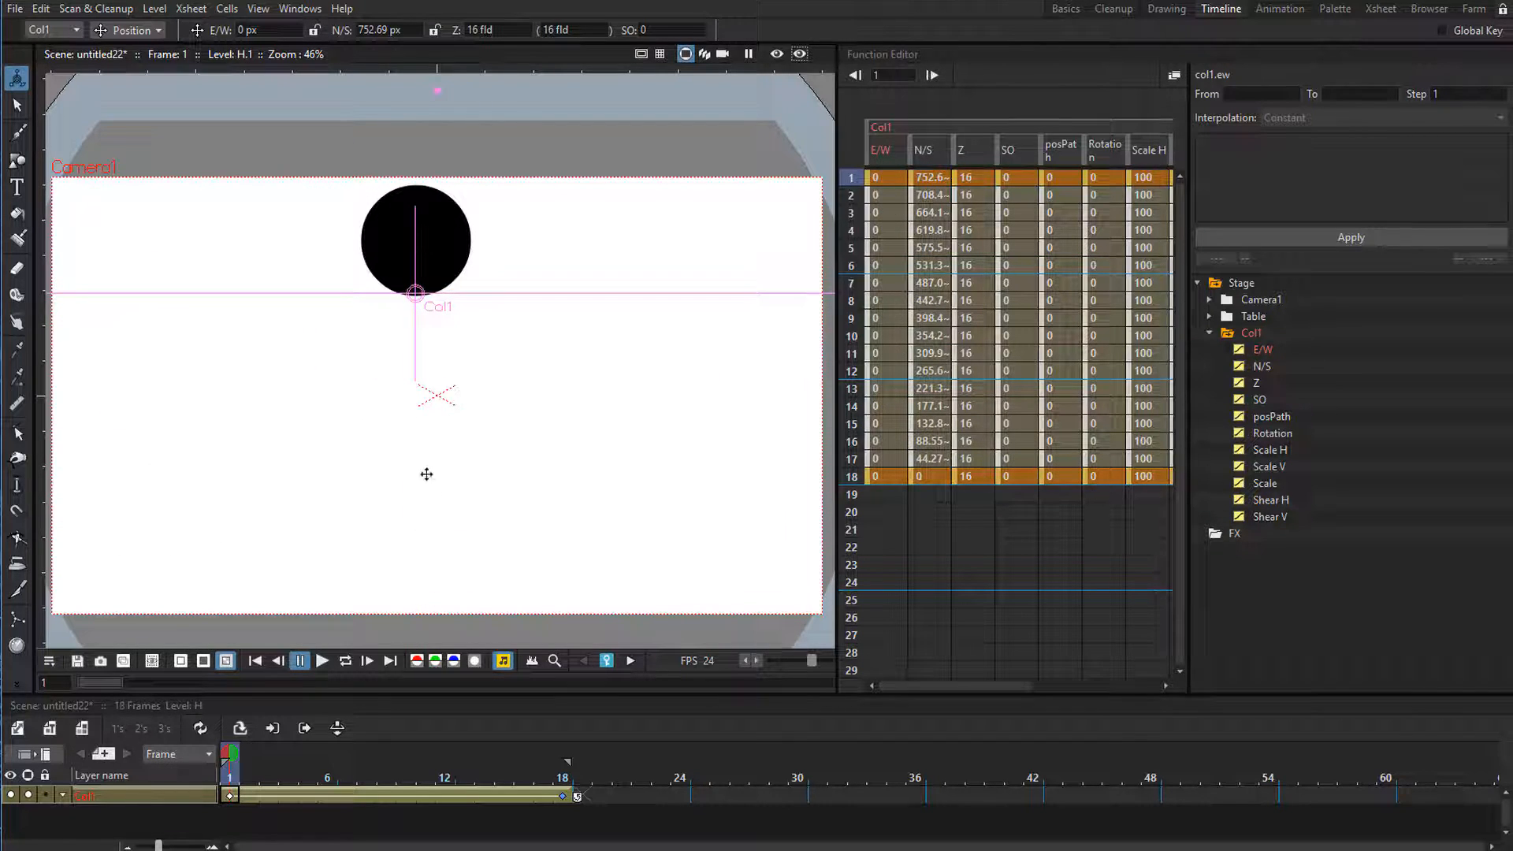
pyautogui.hotkey('ctrl', 'z')
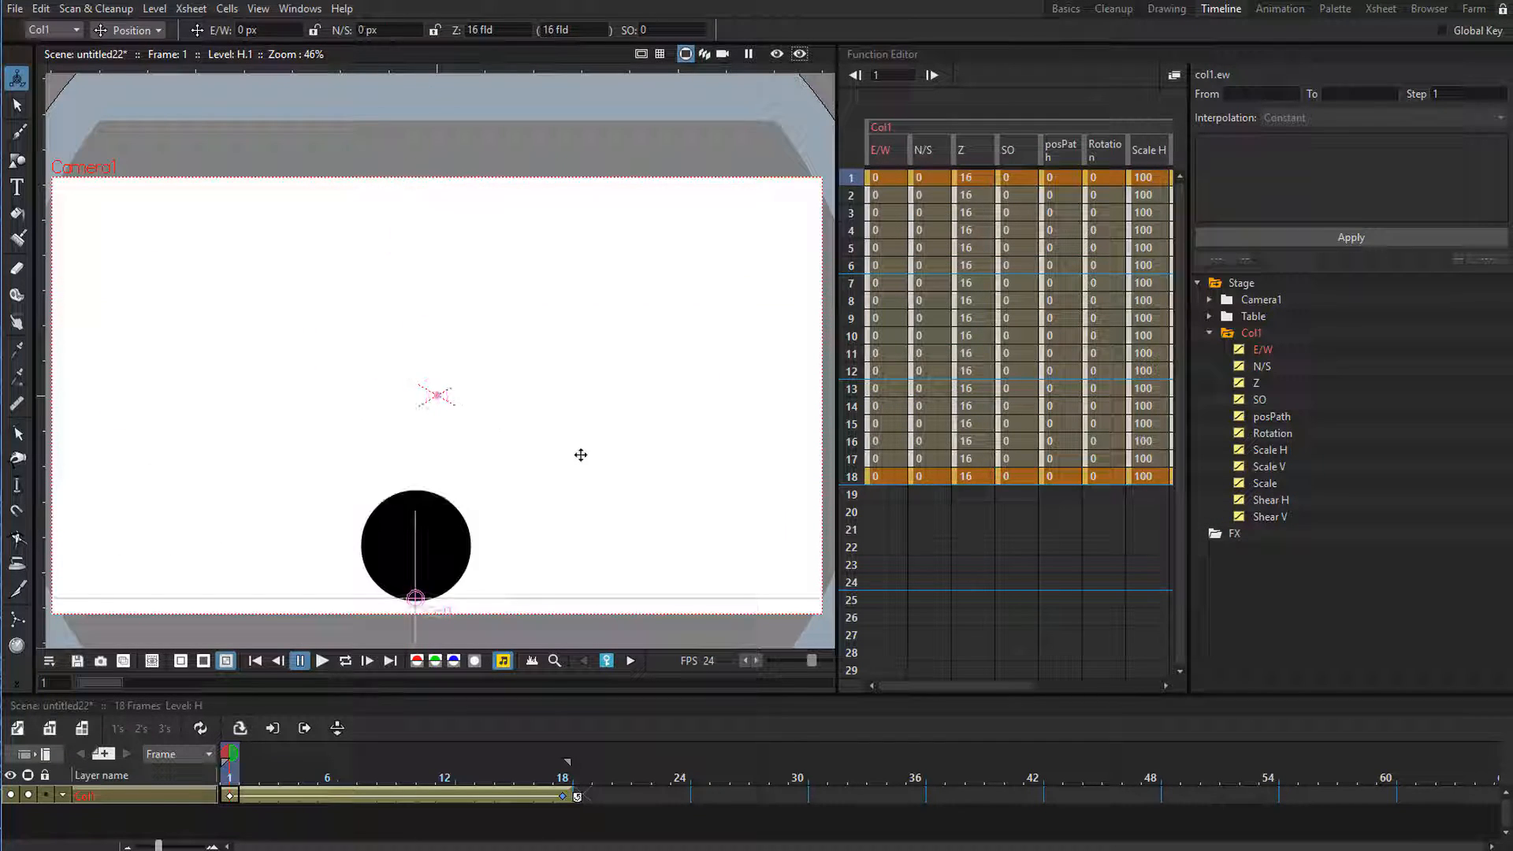
pyautogui.moveTo(848, 231); pyautogui.dragTo(844, 325)
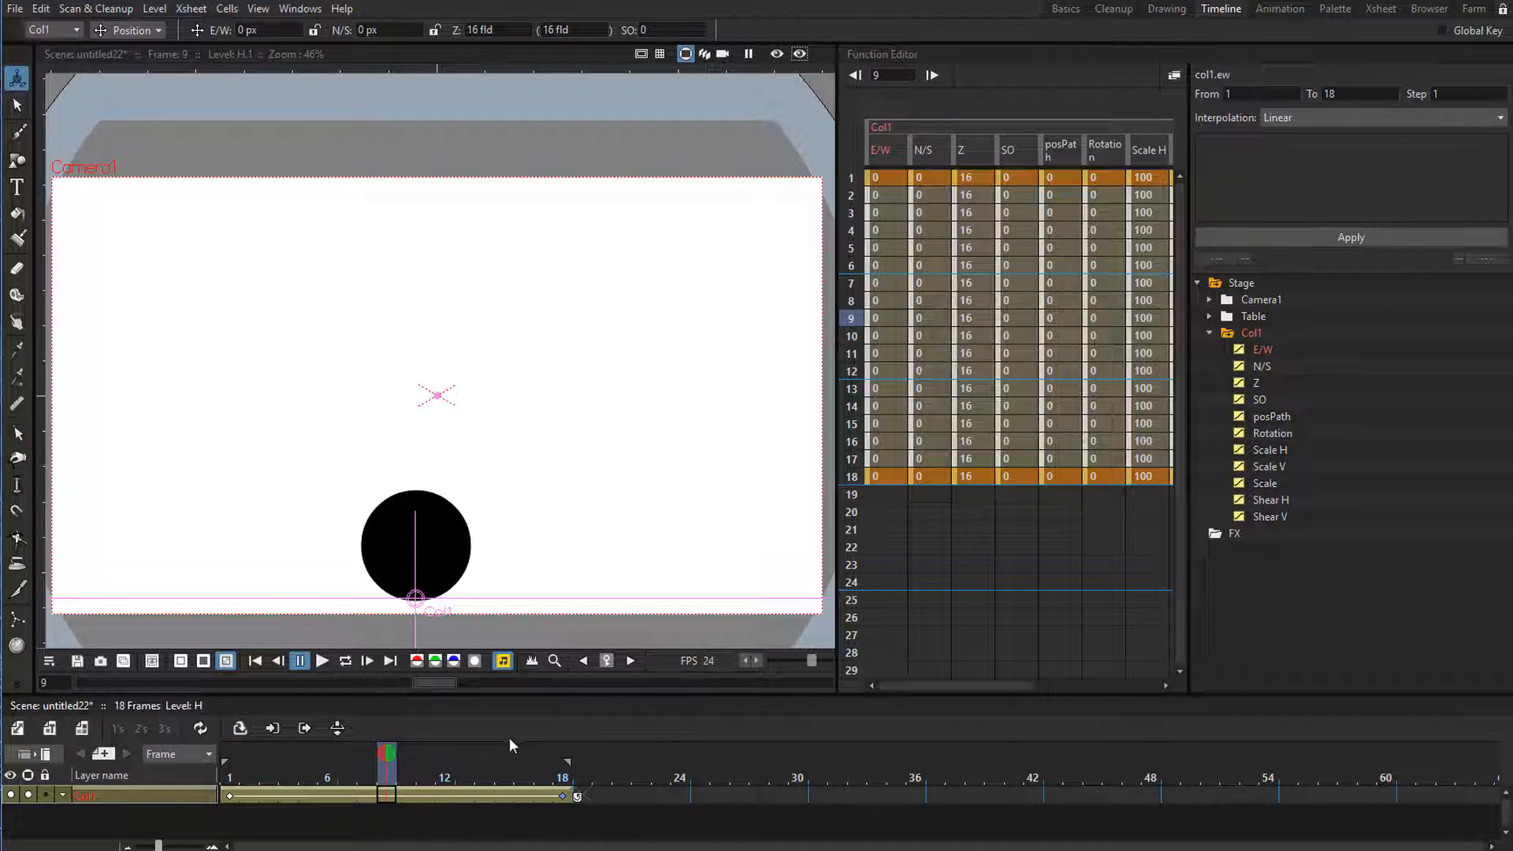
pyautogui.moveTo(389, 776); pyautogui.dragTo(395, 777)
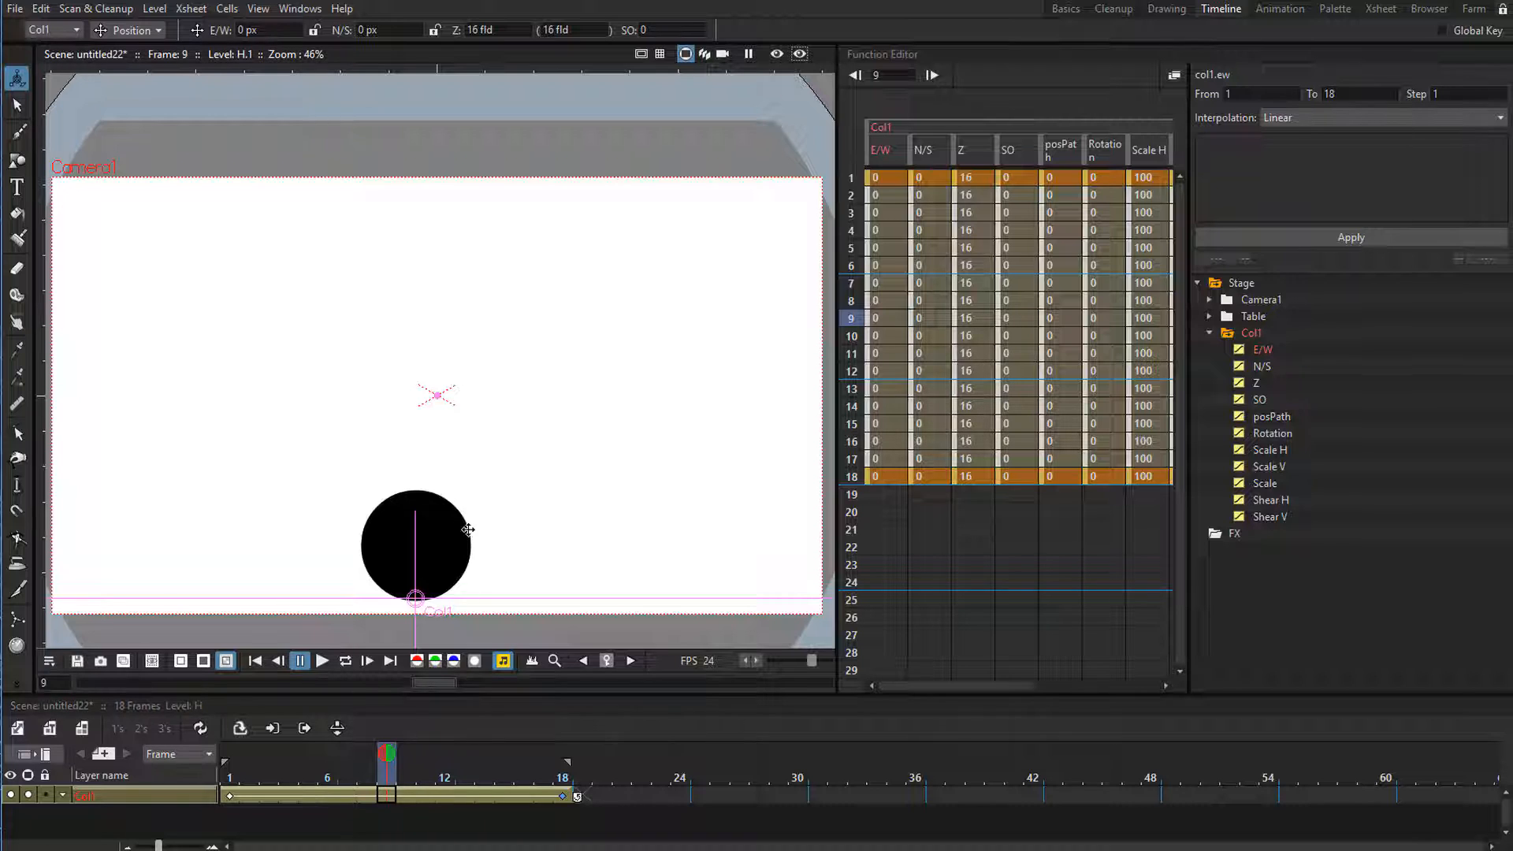
pyautogui.moveTo(449, 565); pyautogui.dragTo(455, 256)
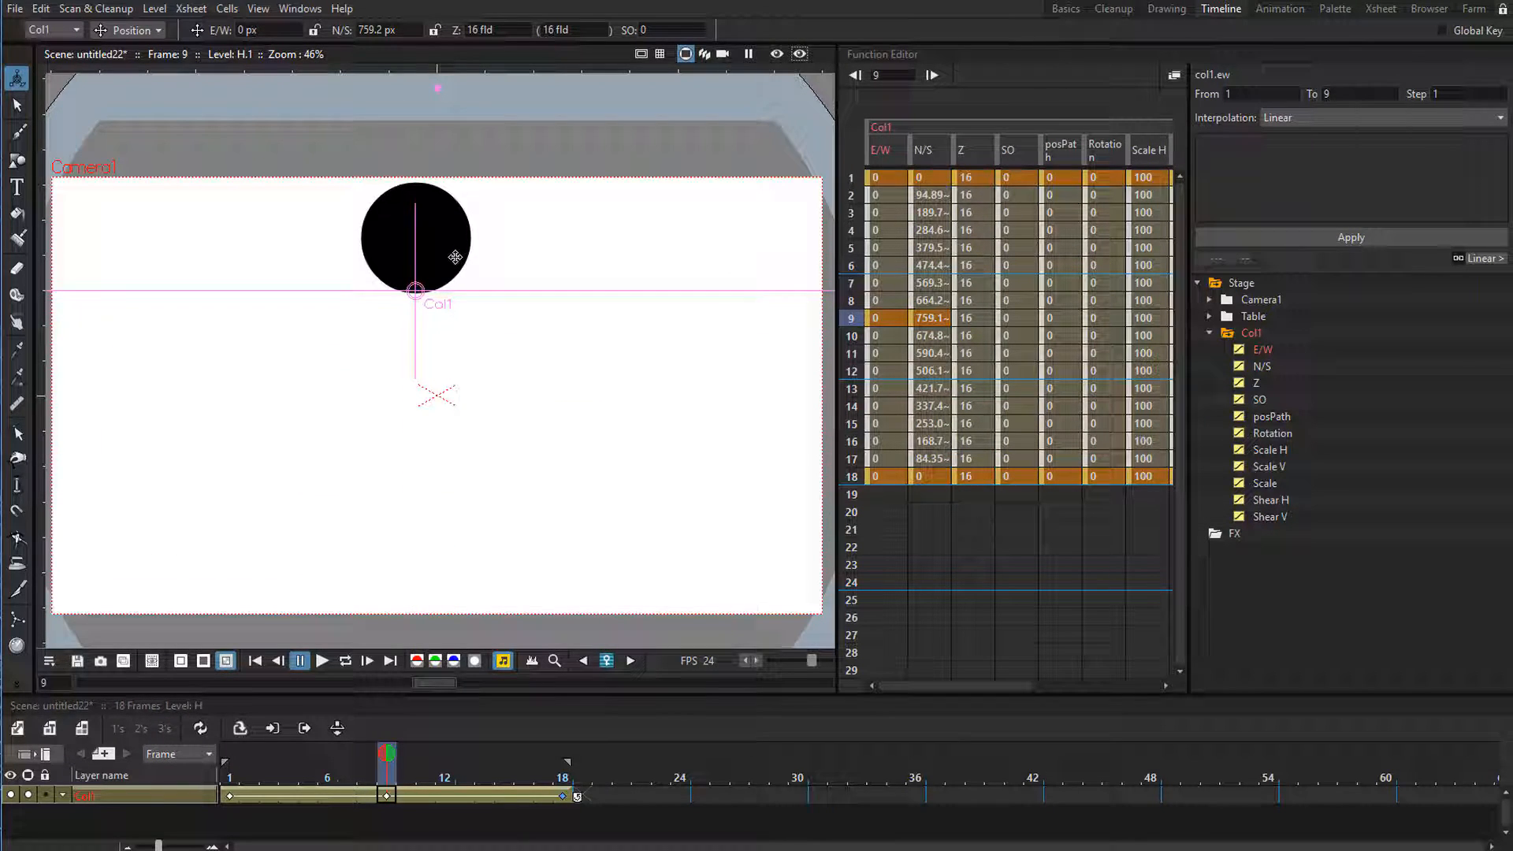
# Preview the looping bounce animation and return to frame 1.
pyautogui.press('l')
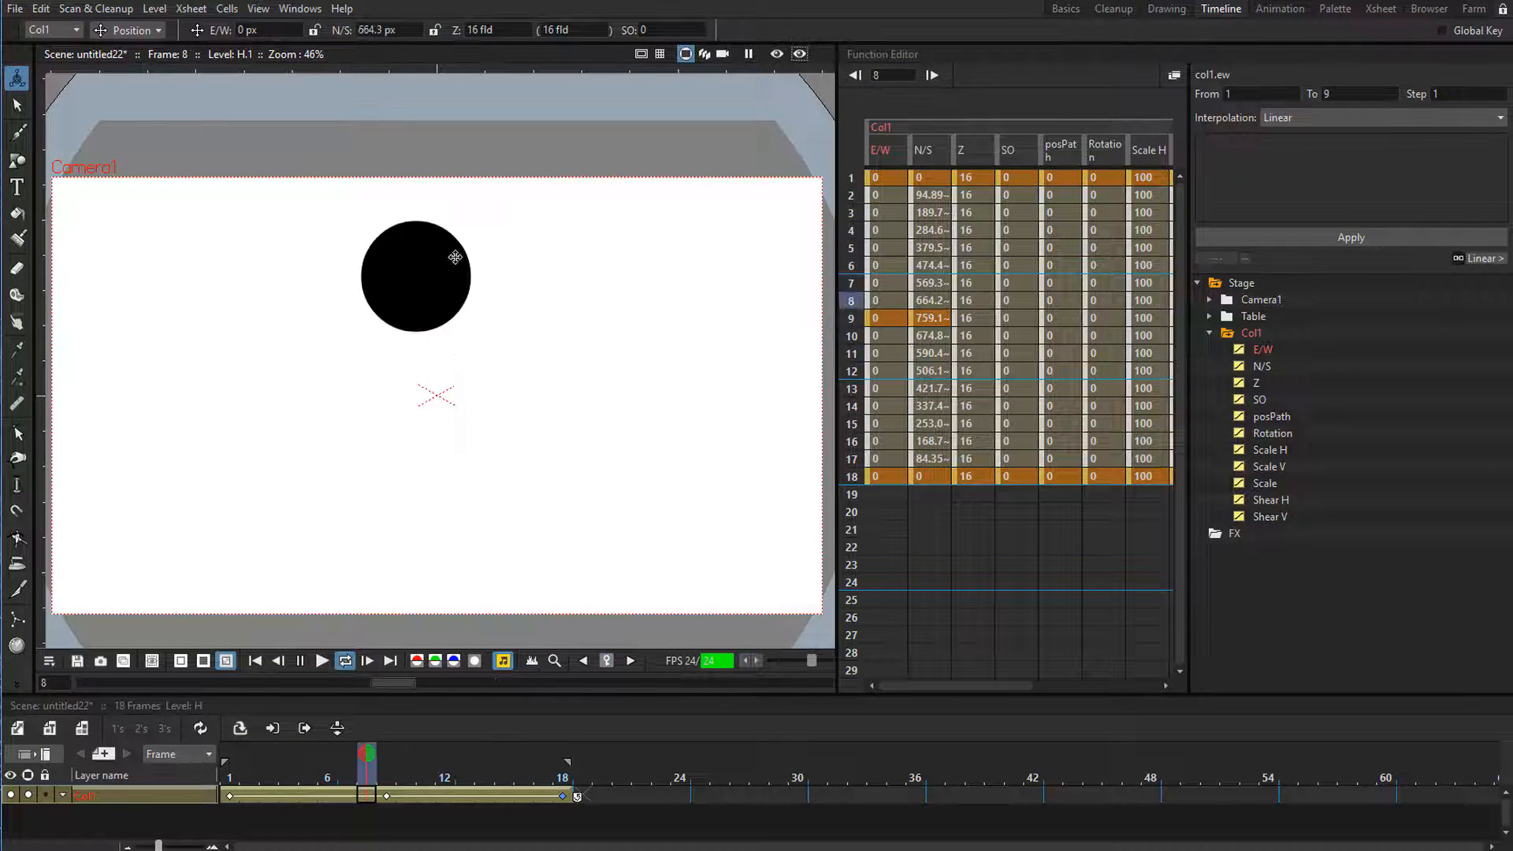
pyautogui.press('l')
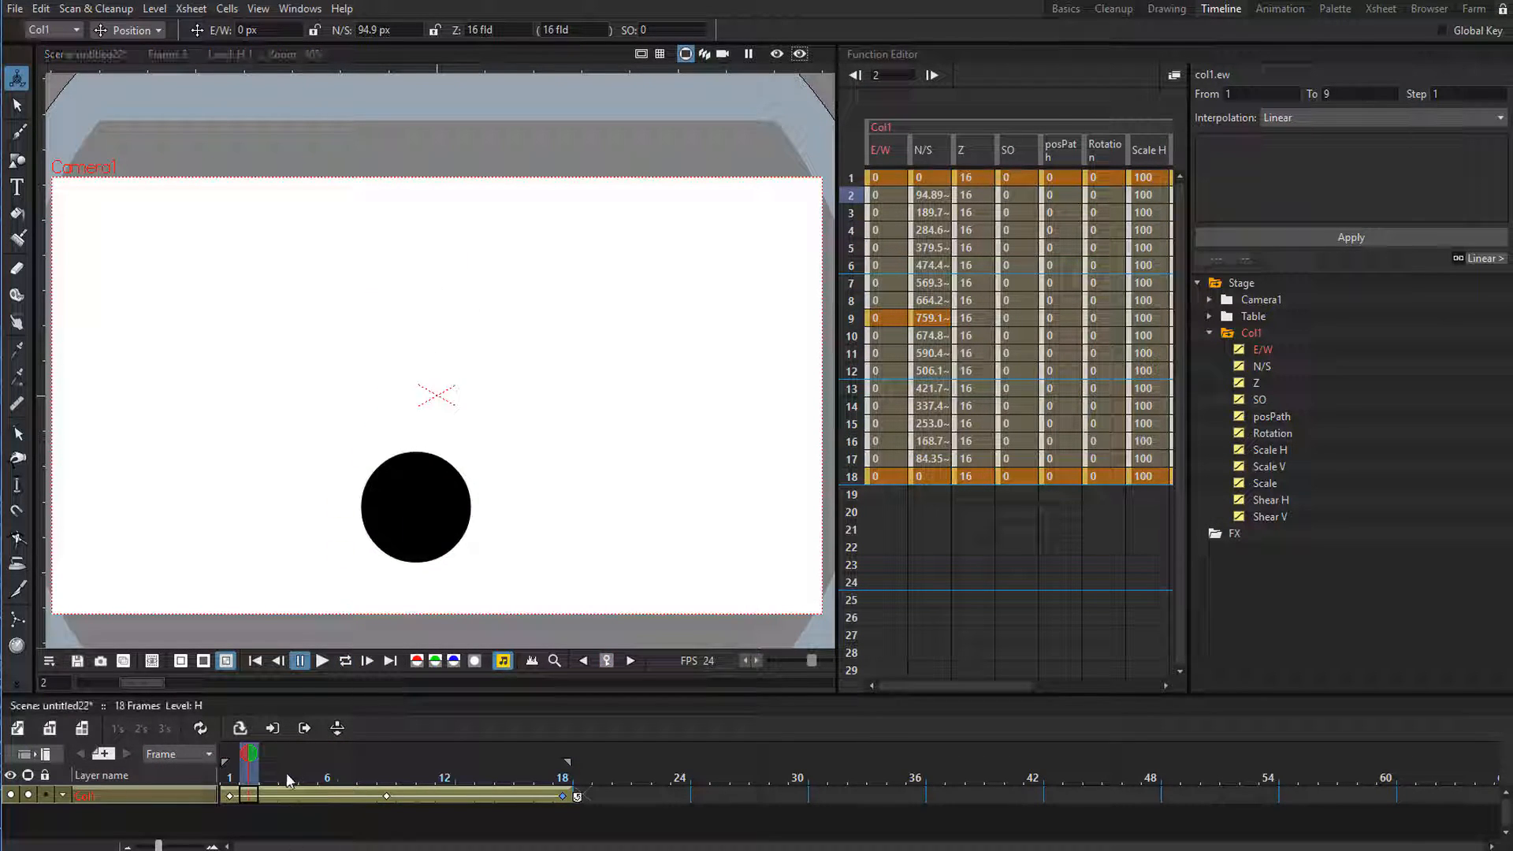
pyautogui.moveTo(249, 755)
pyautogui.mouseDown()
pyautogui.moveTo(562, 772)
pyautogui.moveTo(229, 769)
pyautogui.mouseUp()
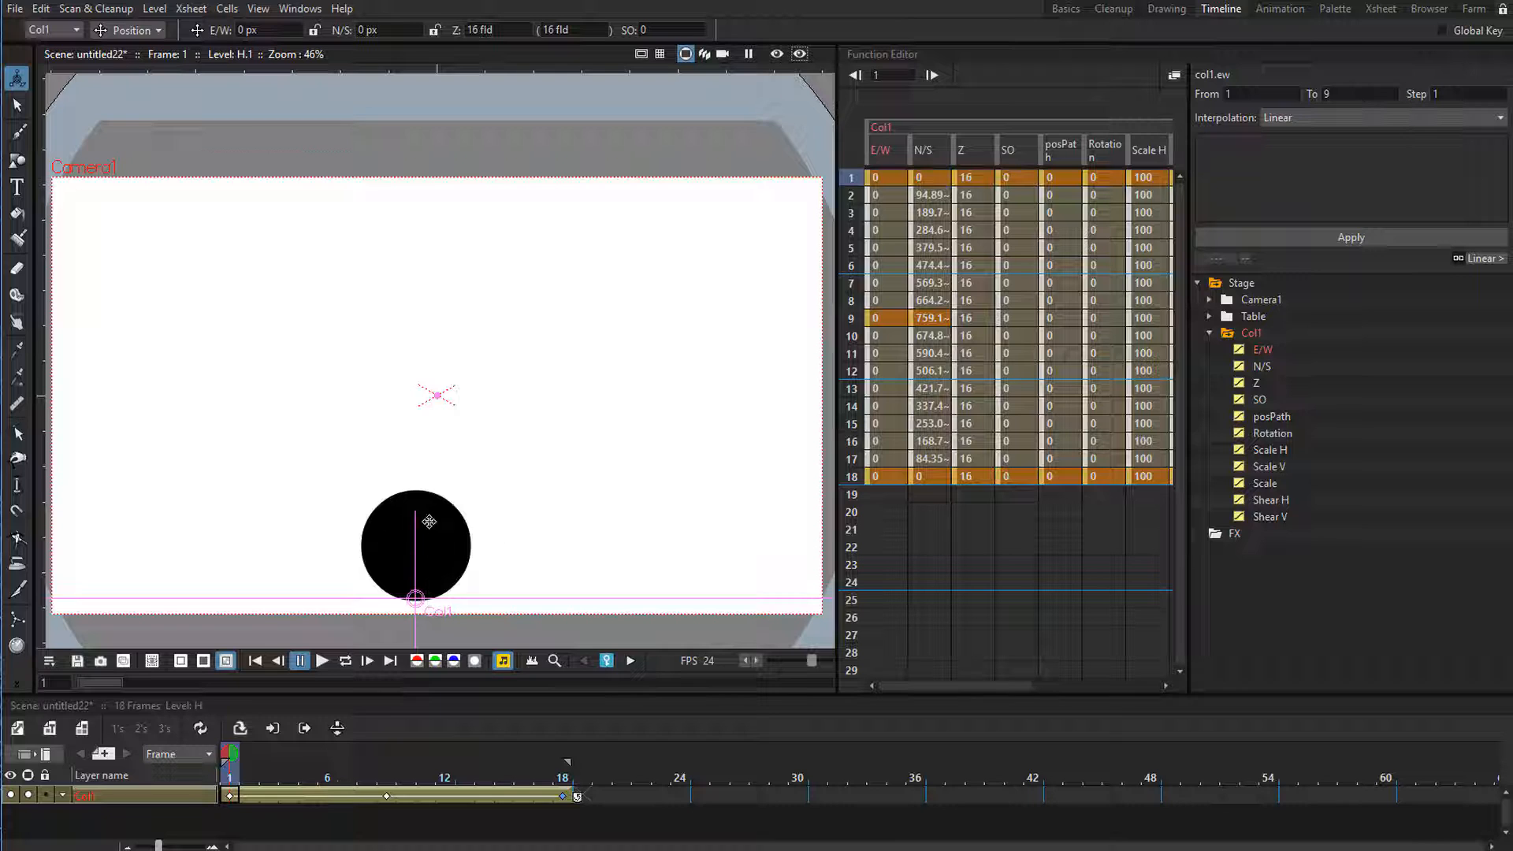
pyautogui.moveTo(263, 772); pyautogui.dragTo(159, 765)
pyautogui.moveTo(236, 776); pyautogui.dragTo(151, 791)
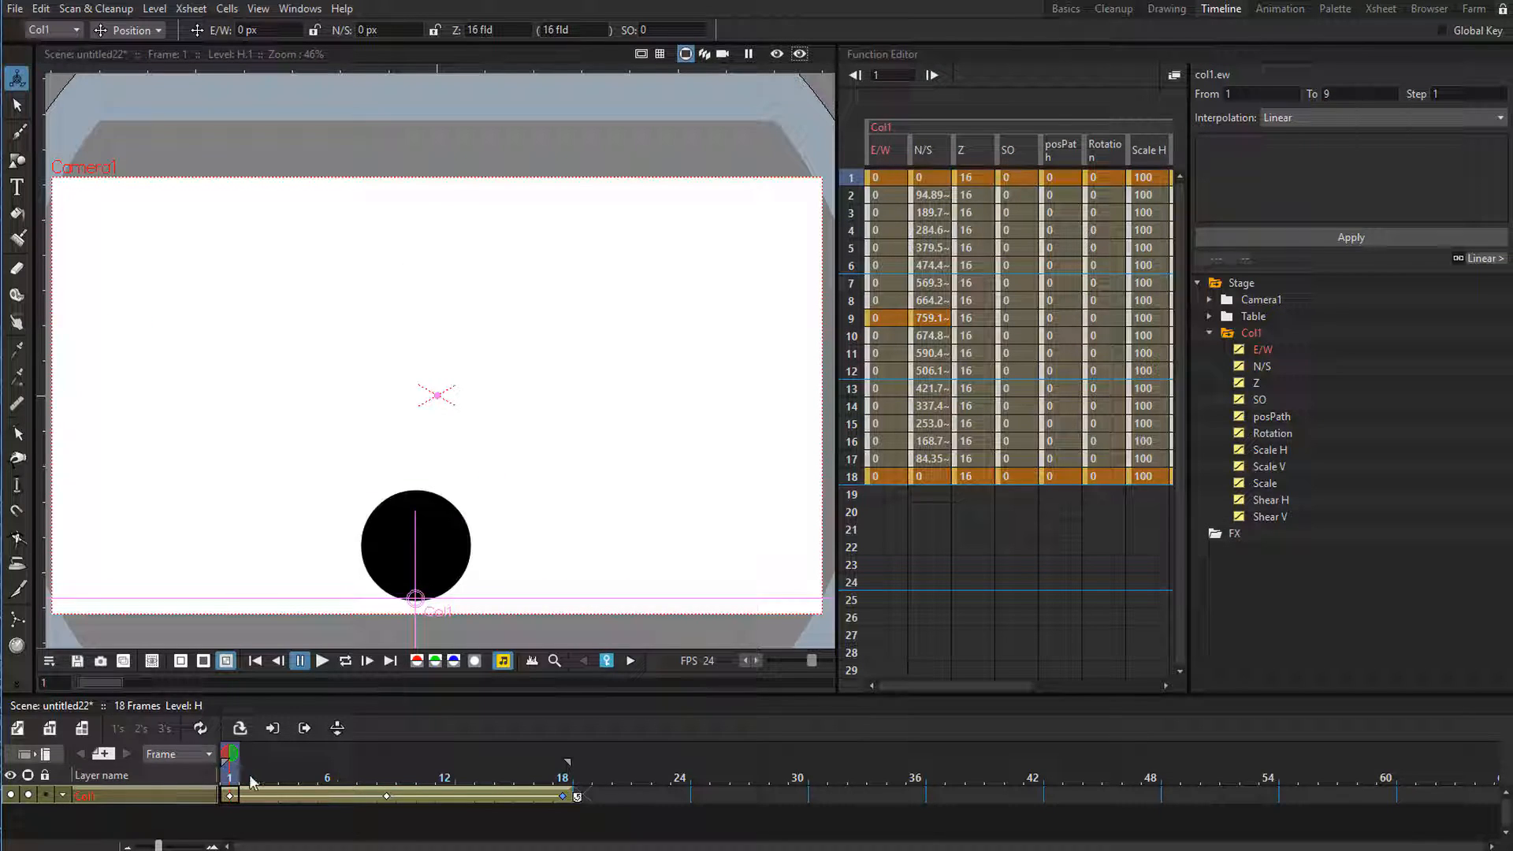
pyautogui.moveTo(246, 774); pyautogui.dragTo(201, 773)
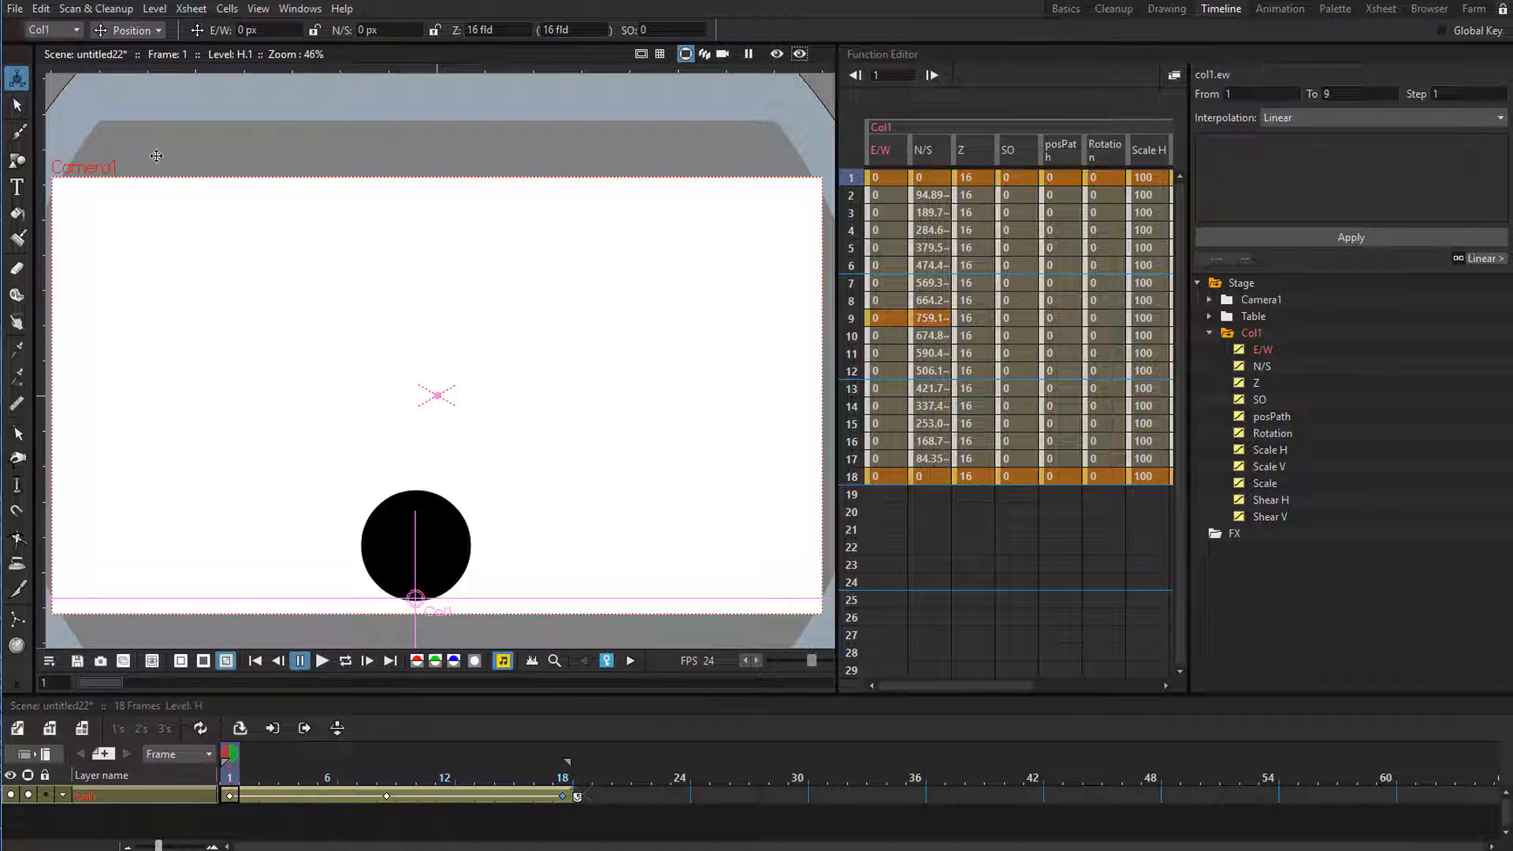
# Insert nine frames at the start of the scene so the bounce keyframes begin at frame 10.
pyautogui.click(190, 9)
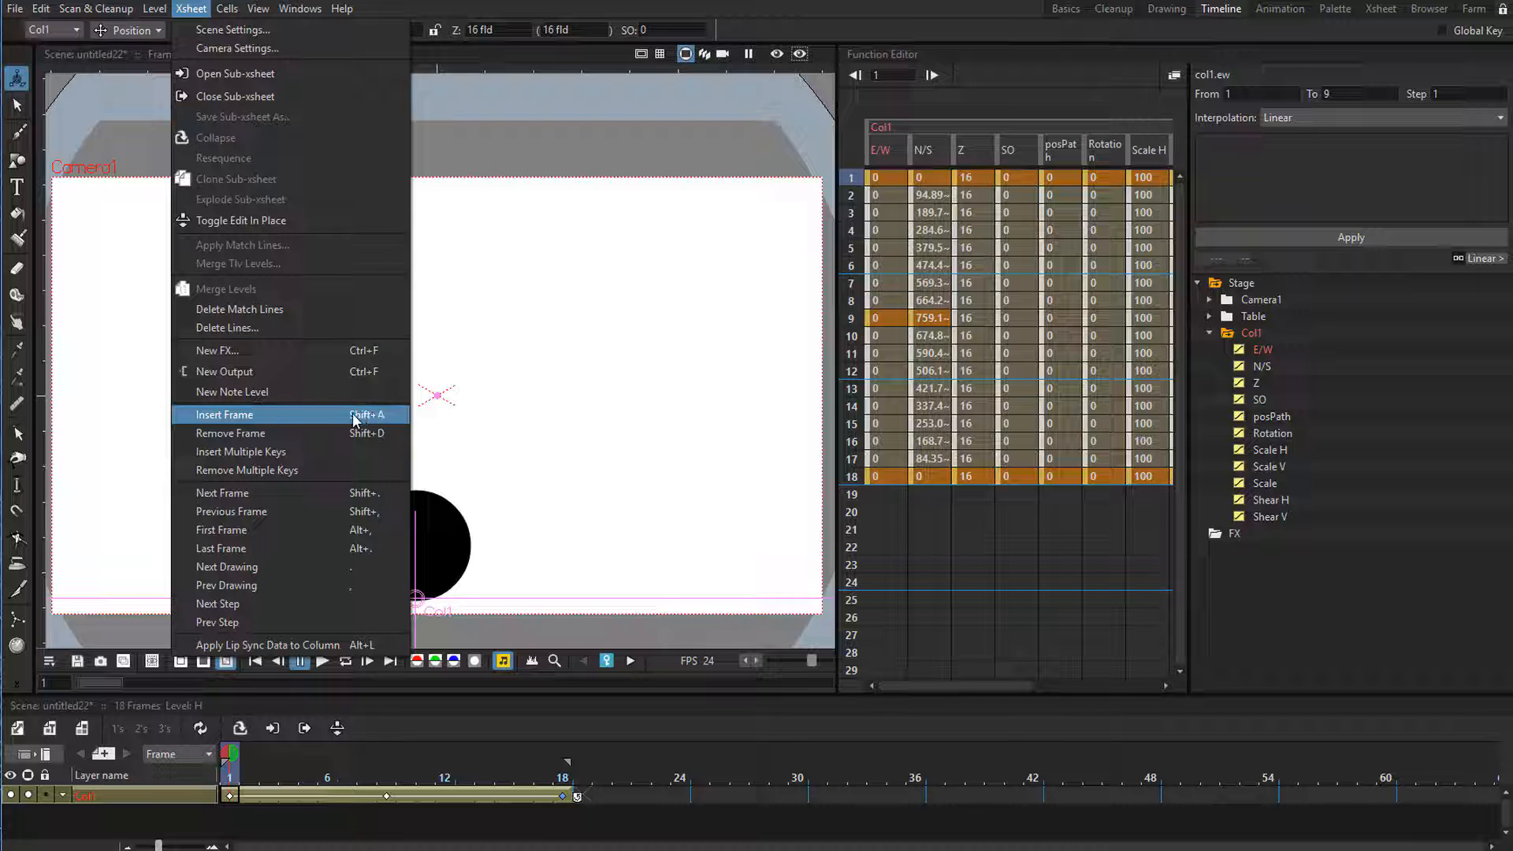
pyautogui.click(262, 764)
pyautogui.moveTo(261, 764); pyautogui.dragTo(216, 767)
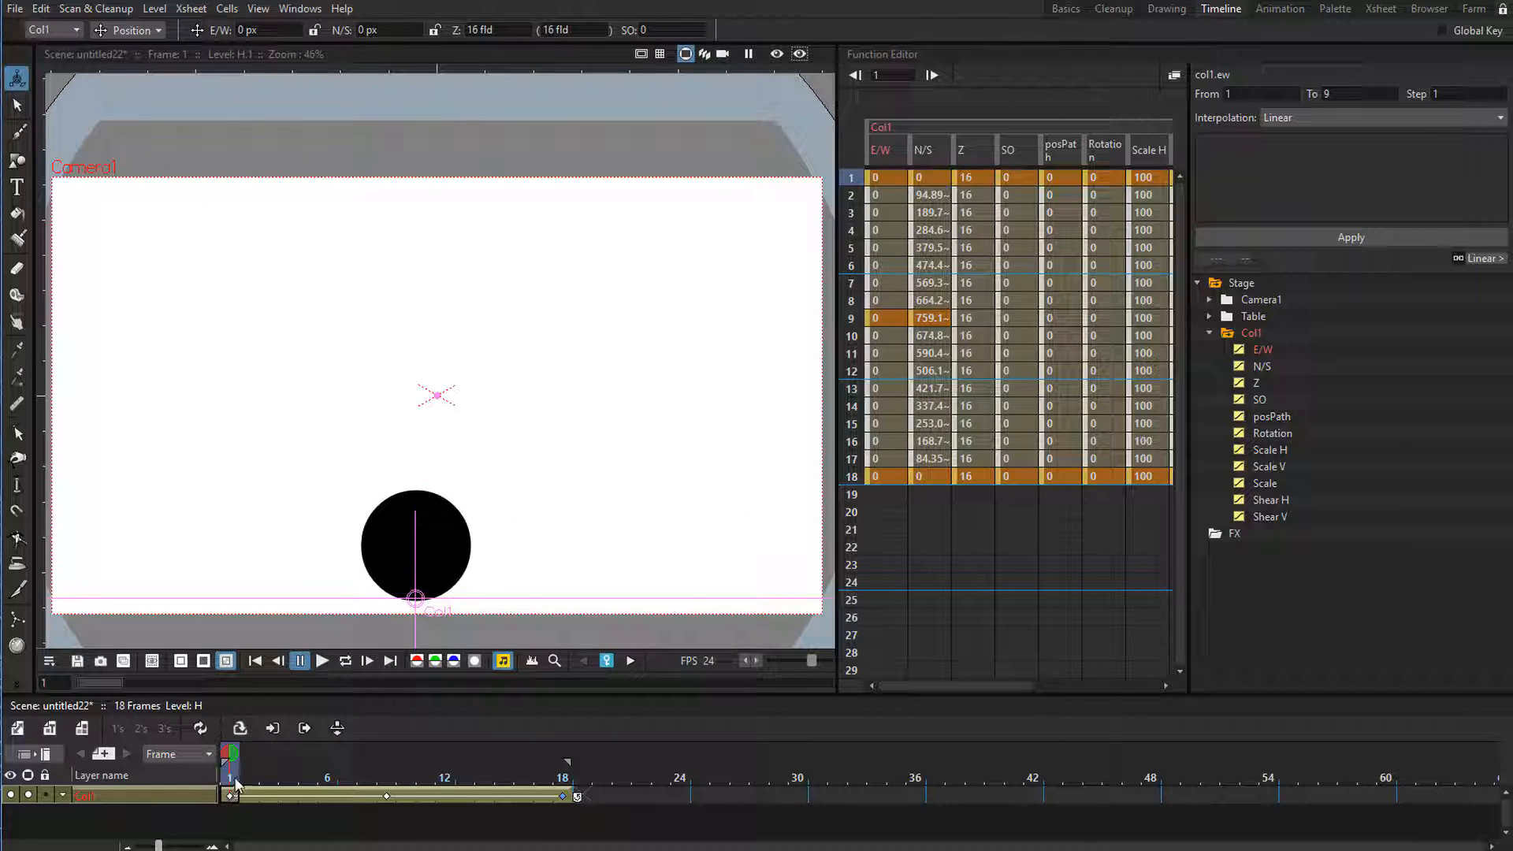
pyautogui.press('Insert')
pyautogui.press('Insert')
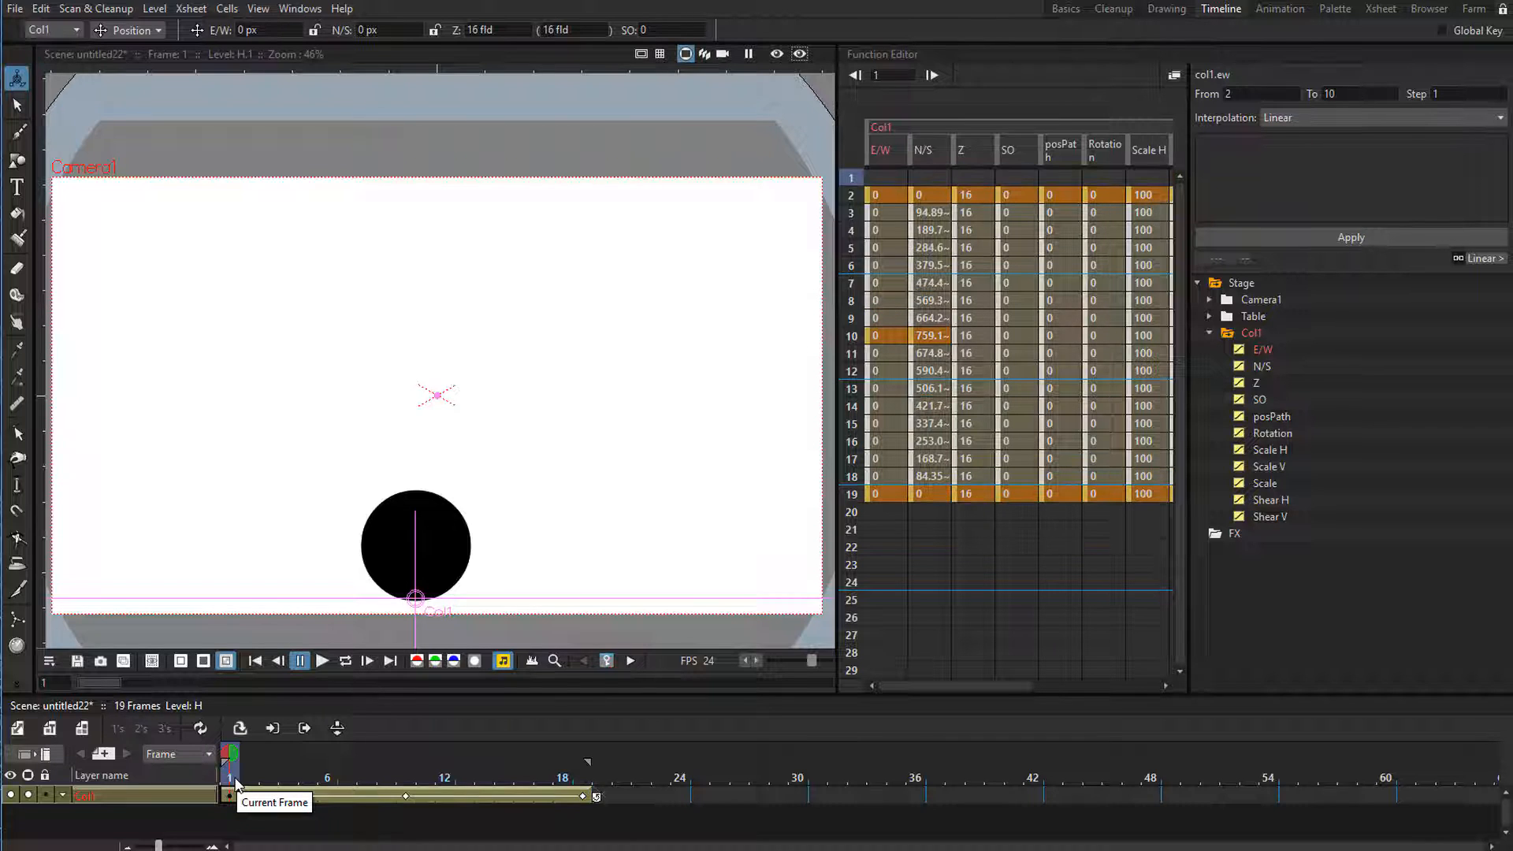
pyautogui.press('Insert')
pyautogui.press('Insert')
pyautogui.press('Insert')
pyautogui.press('Insert')
pyautogui.press('Insert')
pyautogui.press('Insert')
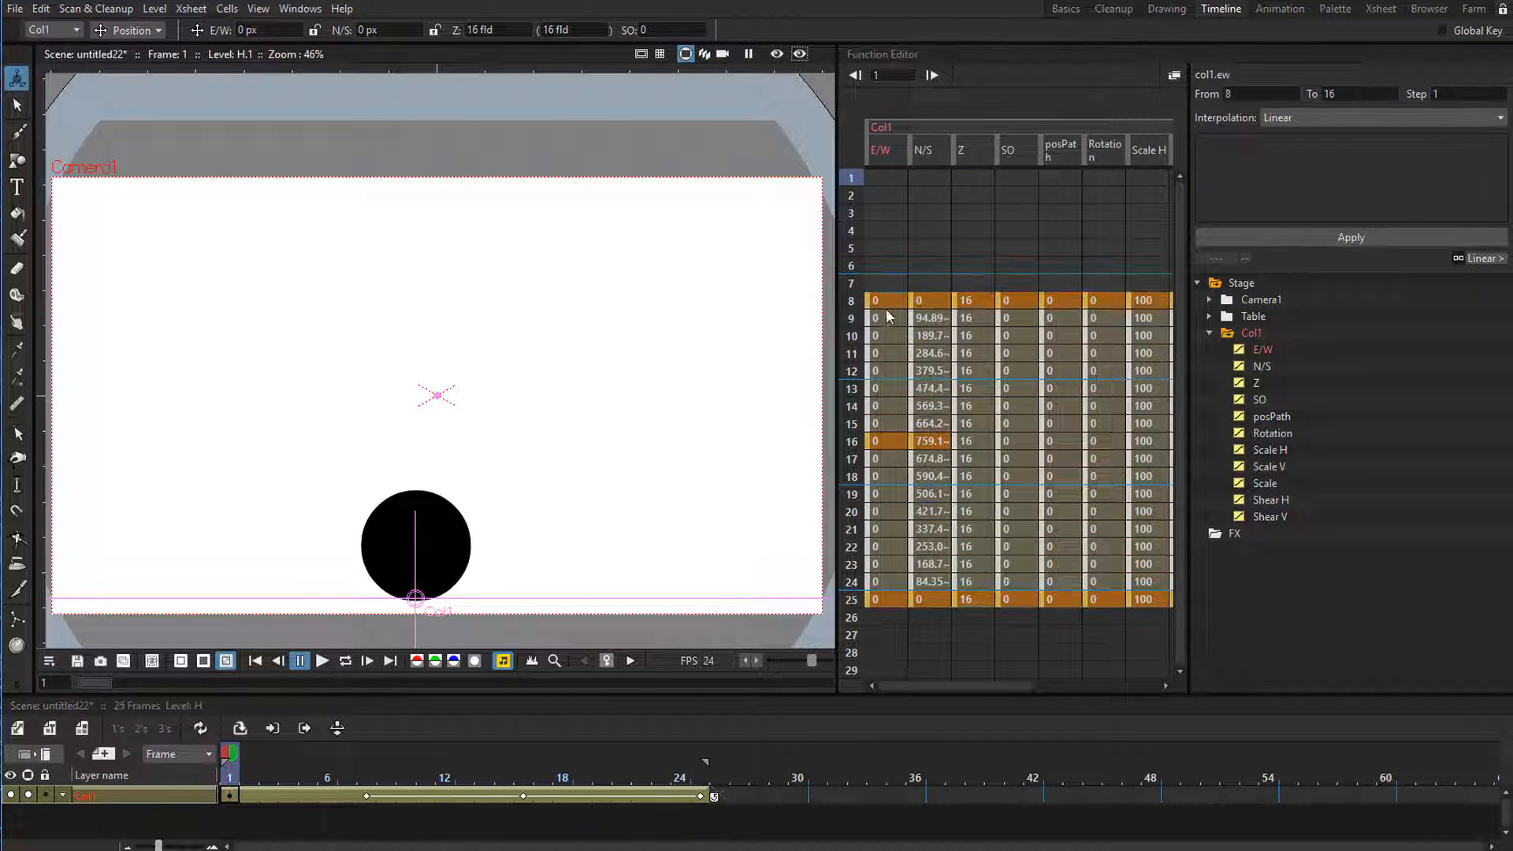
pyautogui.press('Insert')
pyautogui.press('Insert')
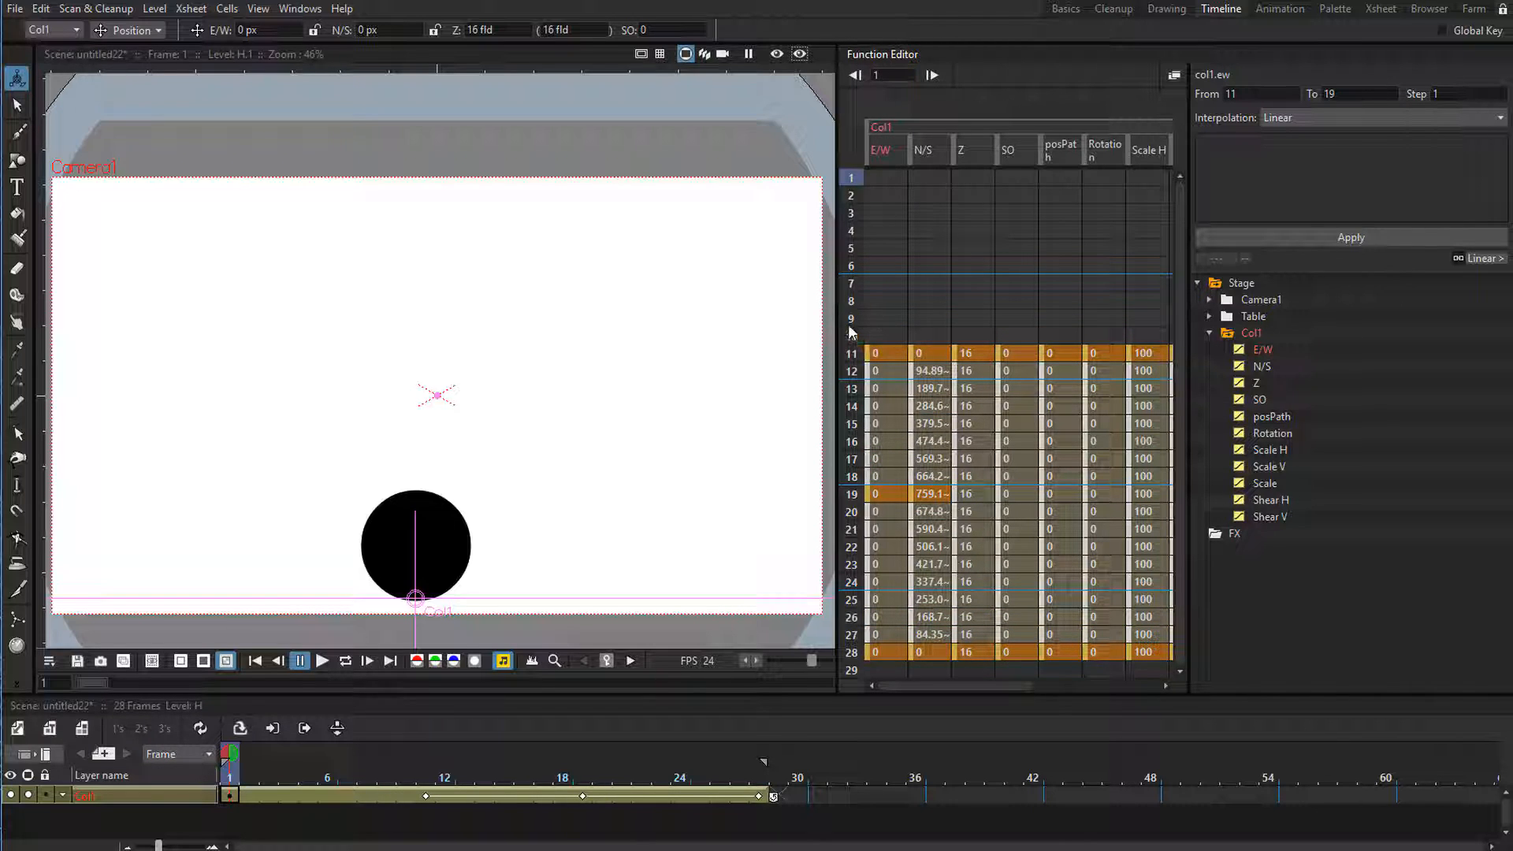
pyautogui.press('Delete')
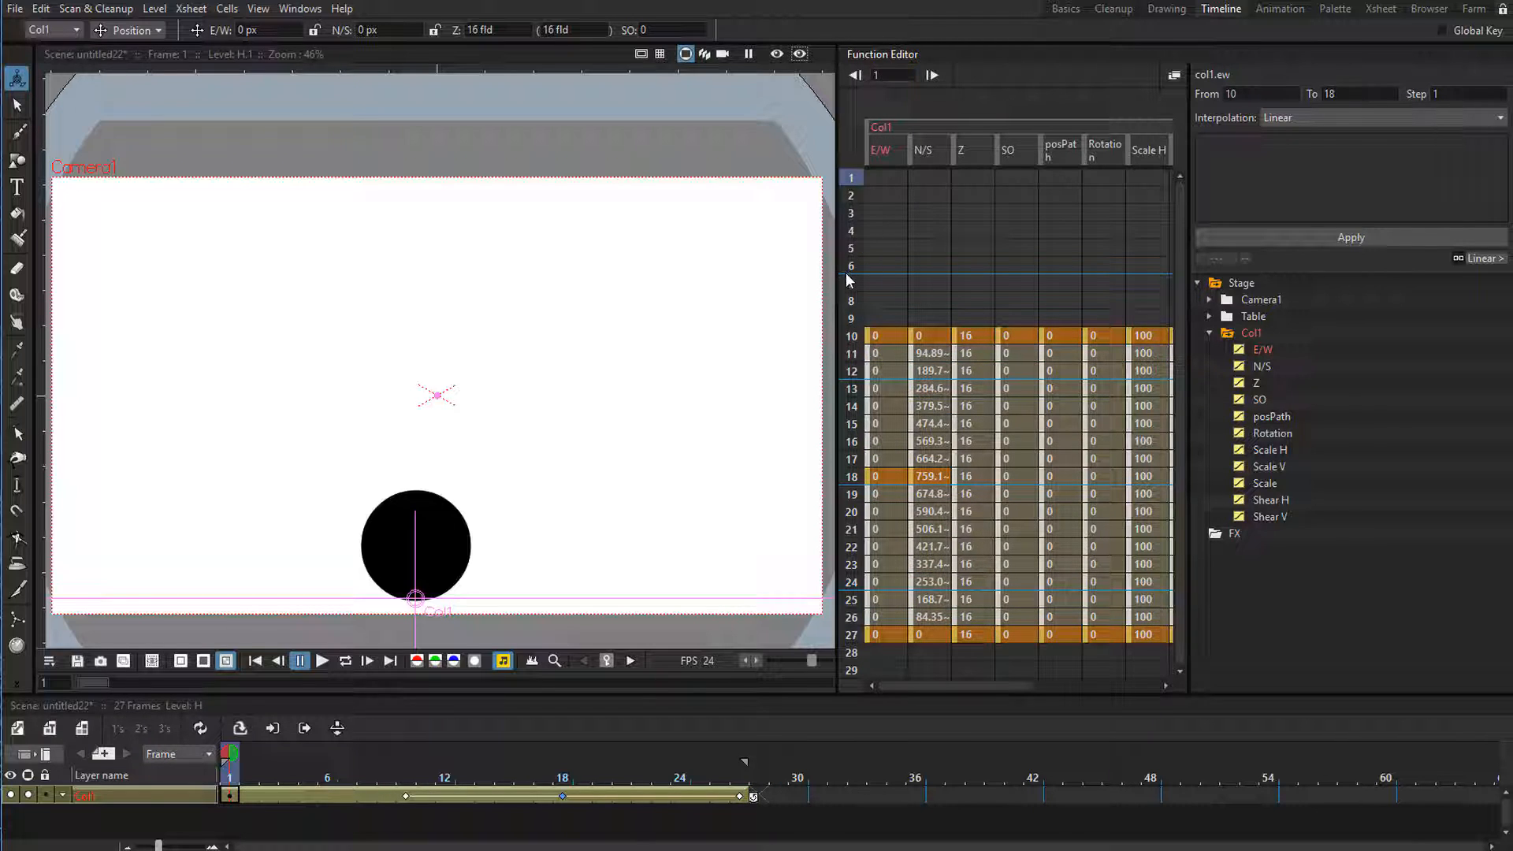
# Go to frame 5 and switch the Animate tool to Scale mode.
pyautogui.click(266, 794)
pyautogui.click(231, 795)
pyautogui.click(386, 795)
pyautogui.click(424, 795)
pyautogui.click(390, 796)
pyautogui.click(405, 795)
pyautogui.moveTo(404, 793); pyautogui.dragTo(308, 784)
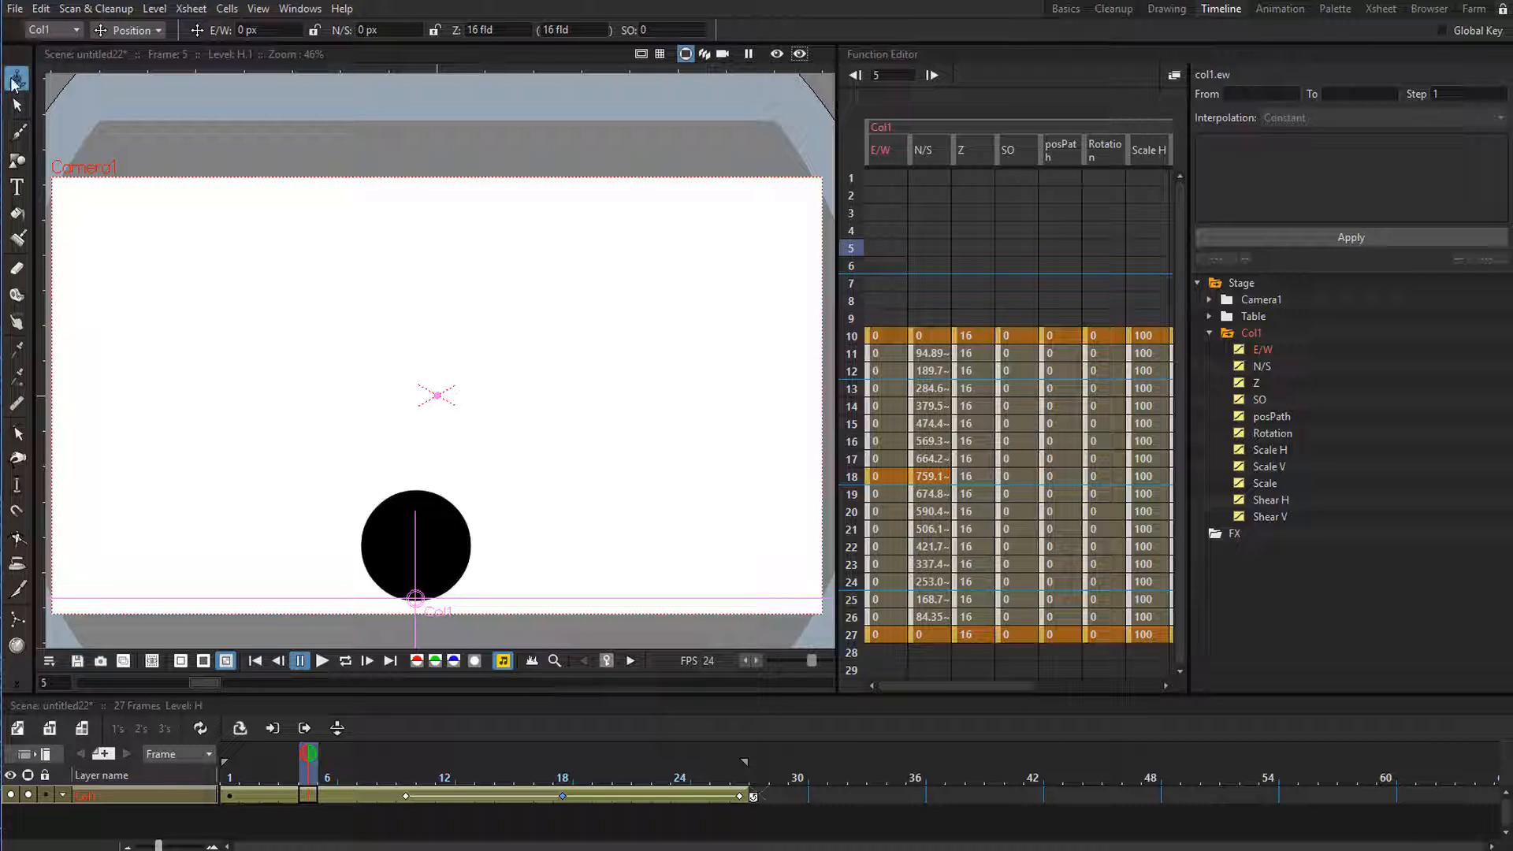
pyautogui.click(118, 32)
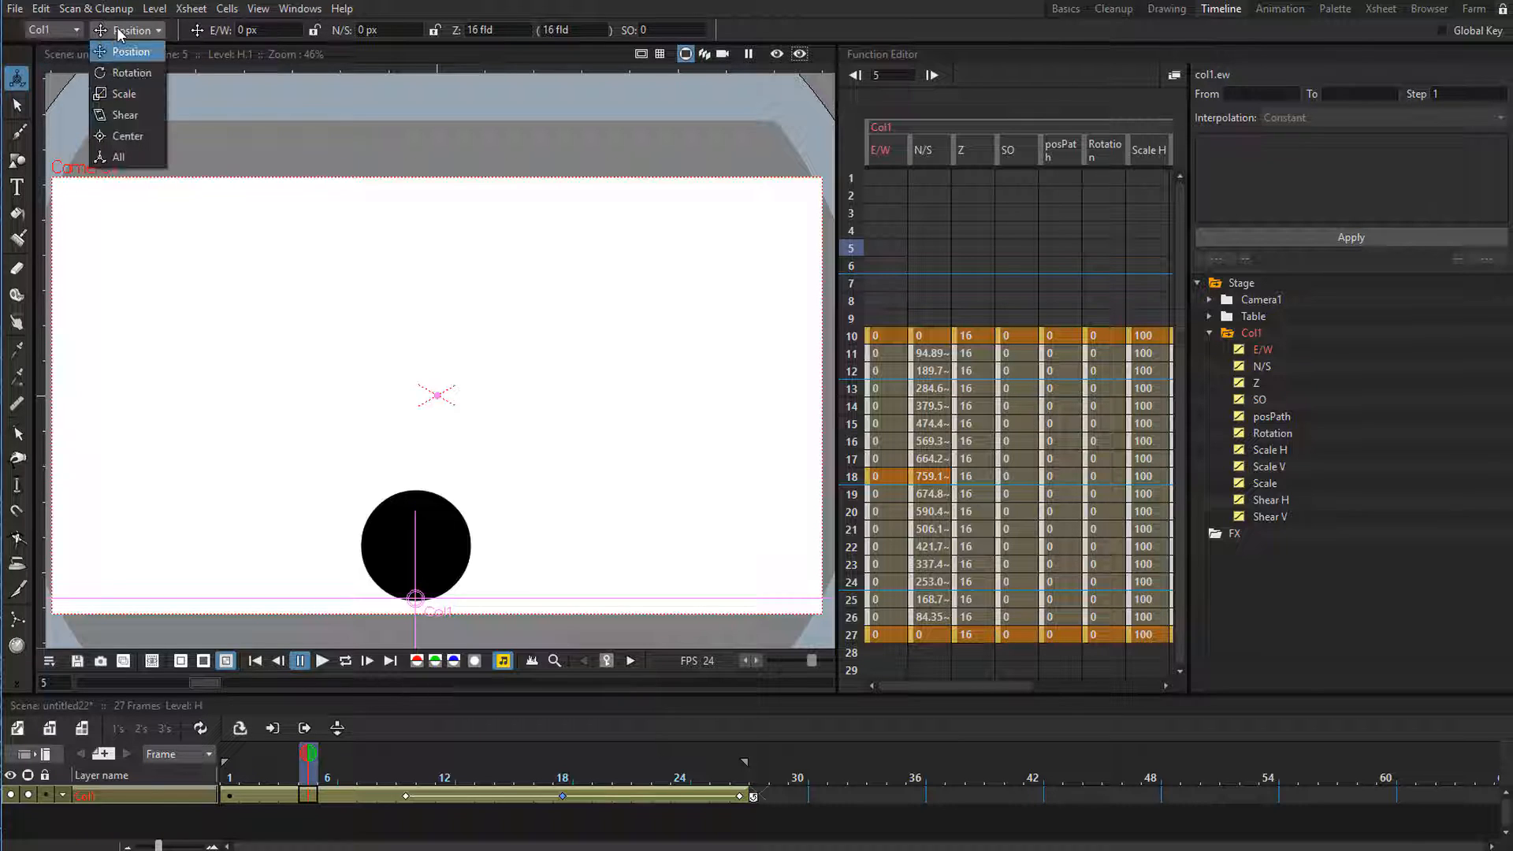
pyautogui.click(120, 94)
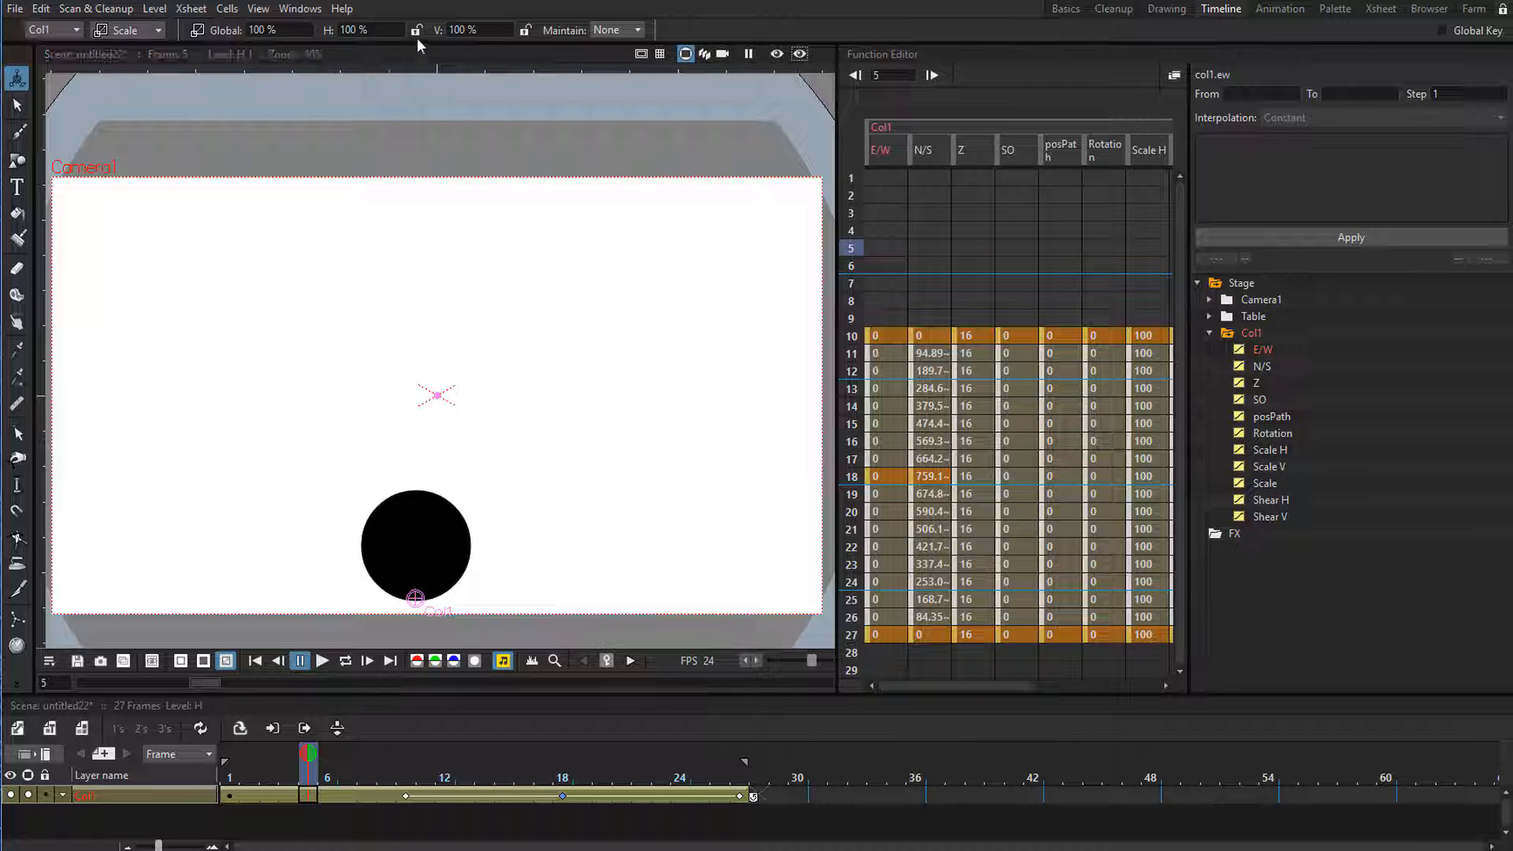
# Try squashing the ball at frame 5 to 136% horizontal and 55% vertical scale without maintaining its mass.
pyautogui.moveTo(436, 31); pyautogui.dragTo(321, 33)
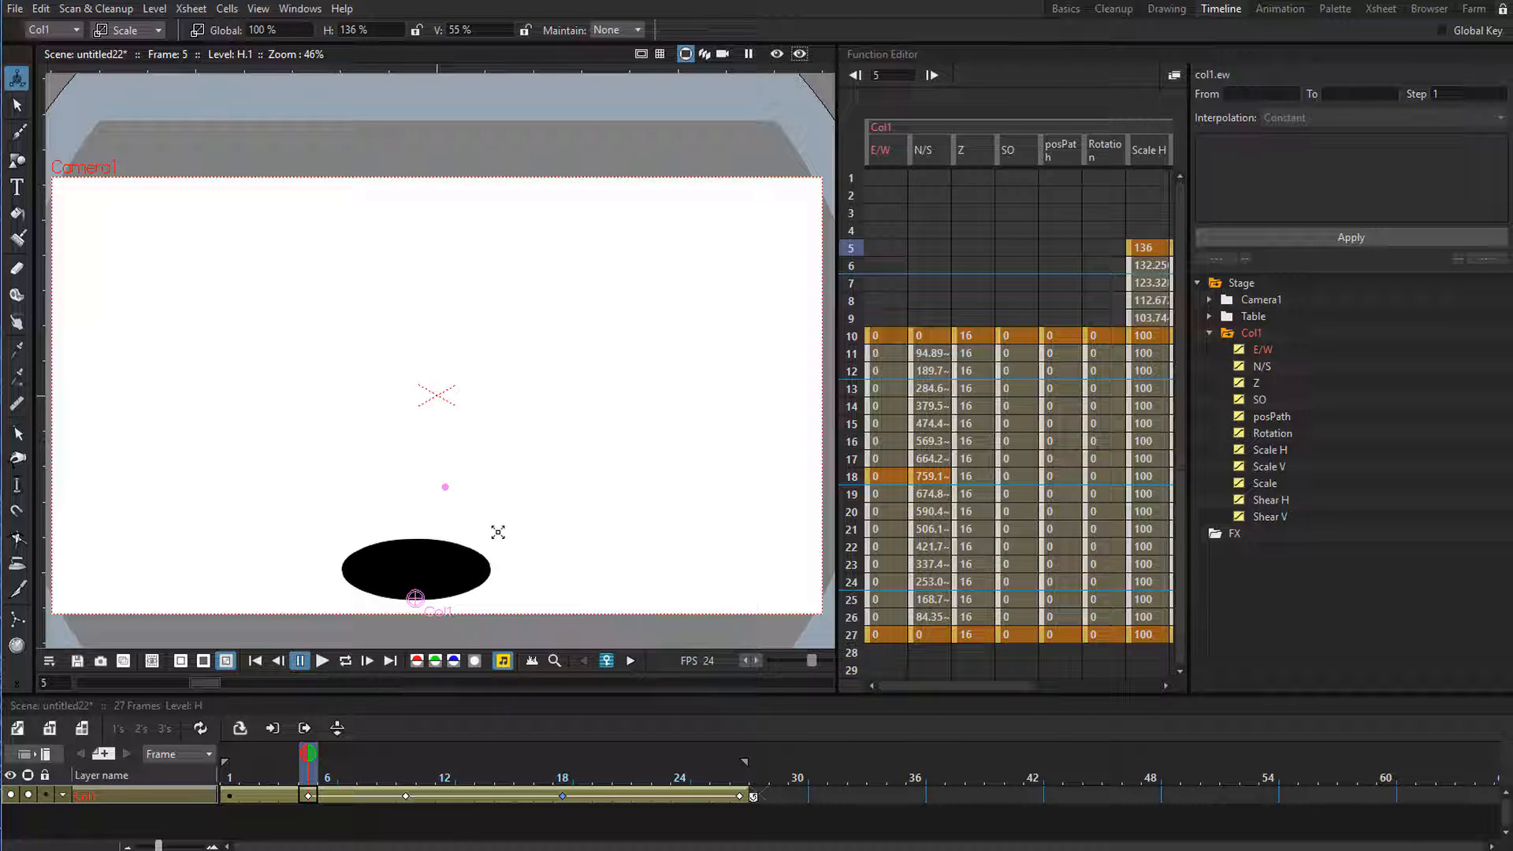
pyautogui.hotkey('ctrl', 'z')
pyautogui.hotkey('ctrl', 'z')
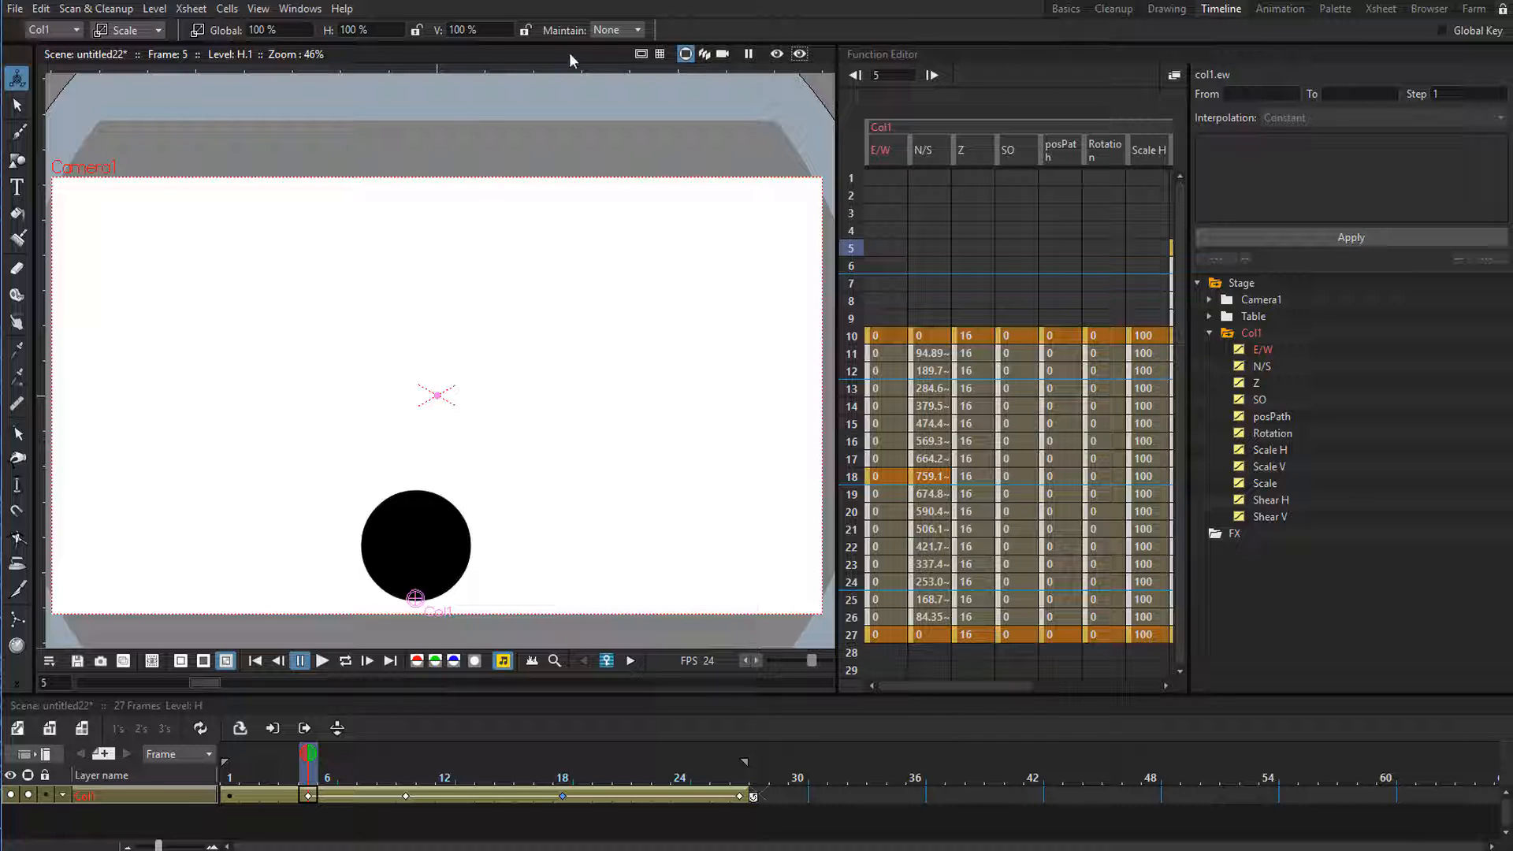
# Set scaling to maintain Mass and squash the ball at frame 5 to about 143% horizontal and 70% vertical scale.
pyautogui.click(607, 29)
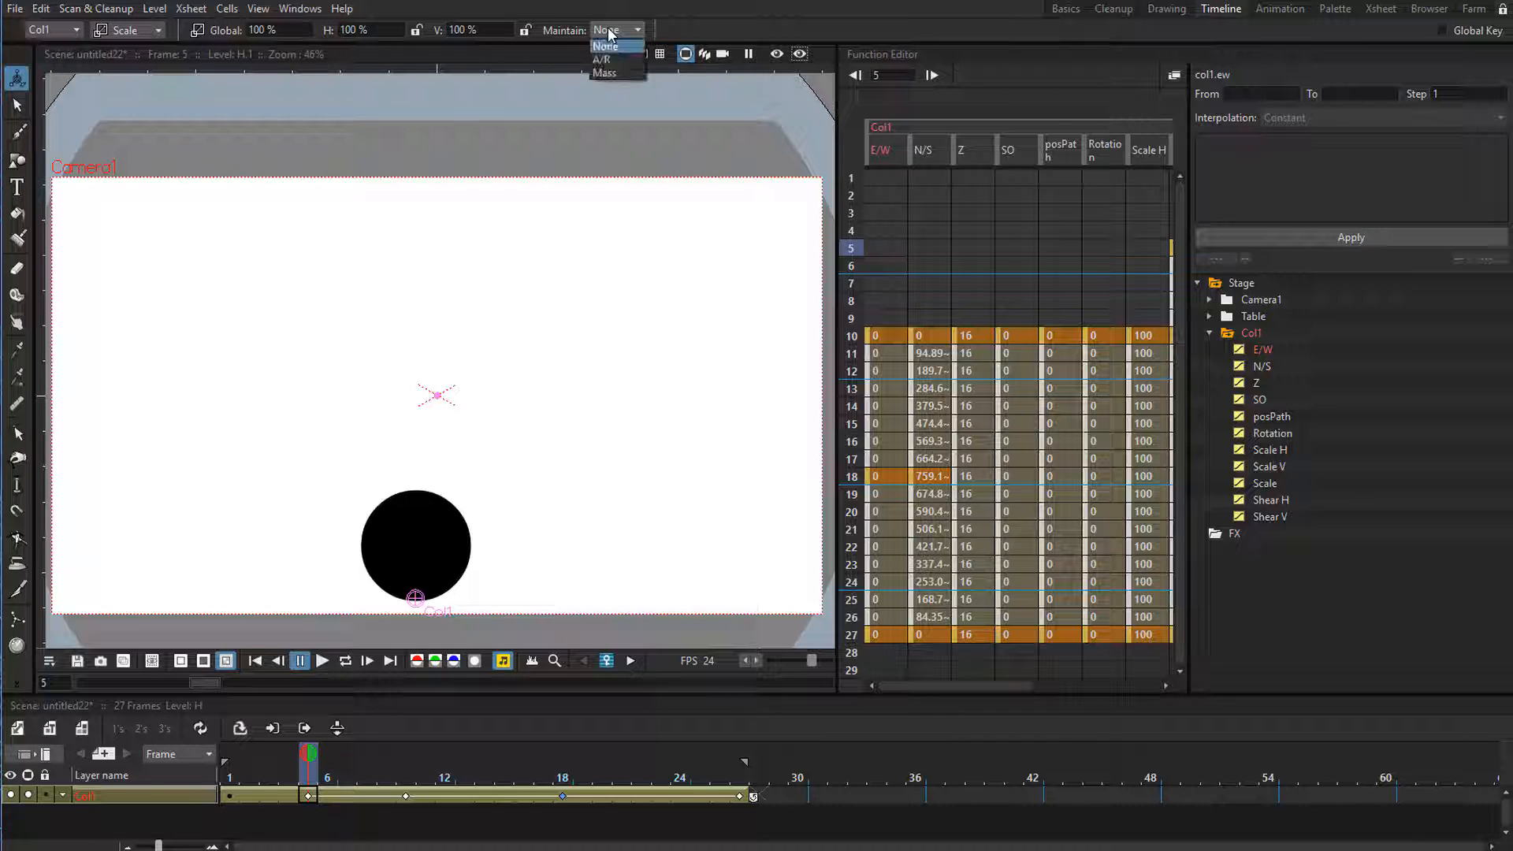
pyautogui.click(603, 73)
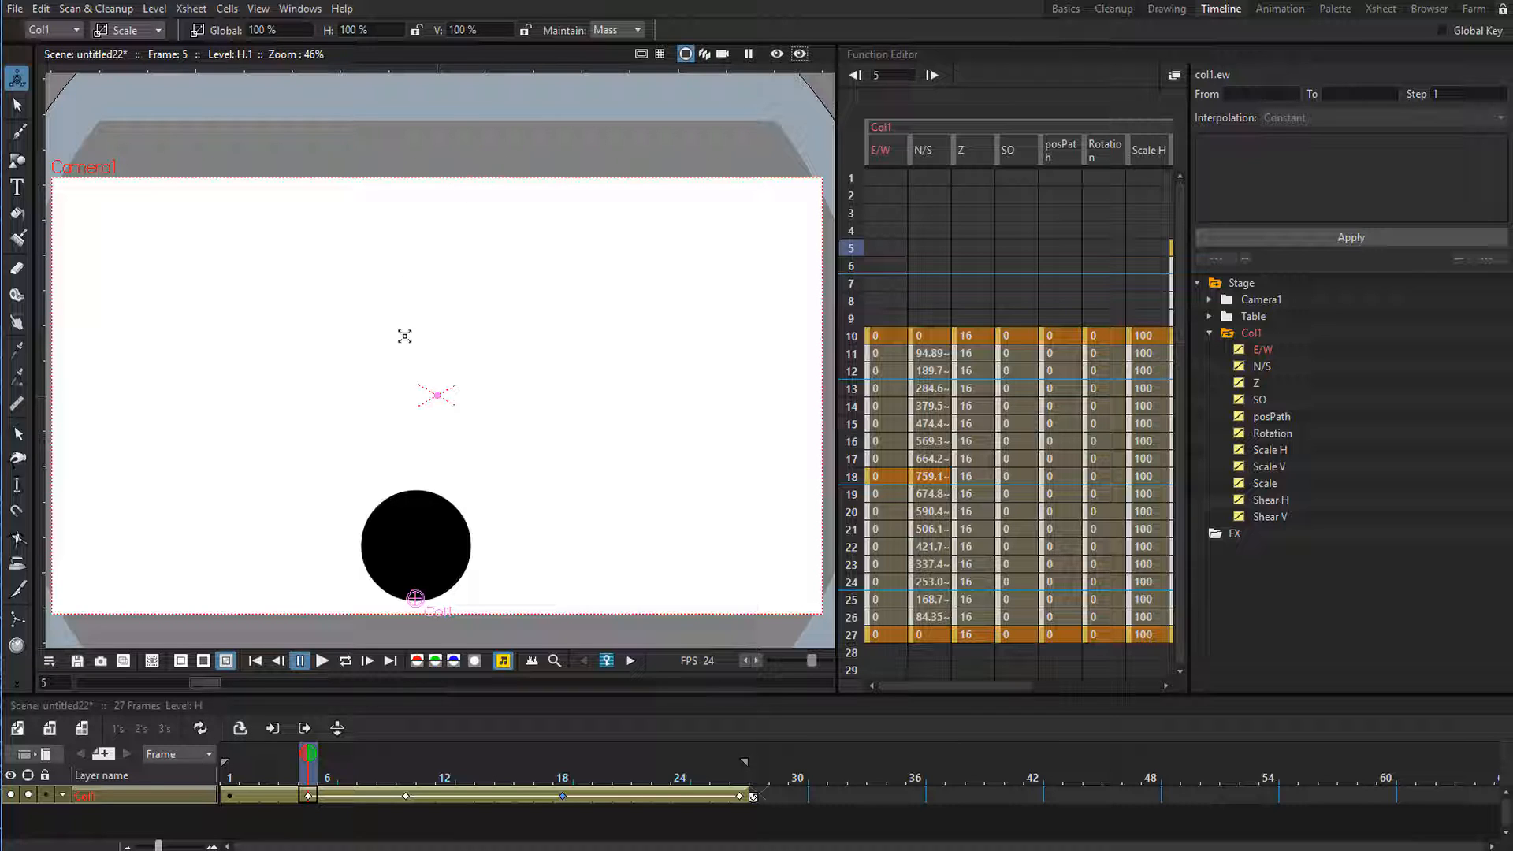
pyautogui.moveTo(415, 535); pyautogui.dragTo(418, 500)
pyautogui.hotkey('ctrl', 'z')
pyautogui.moveTo(534, 518); pyautogui.dragTo(567, 517)
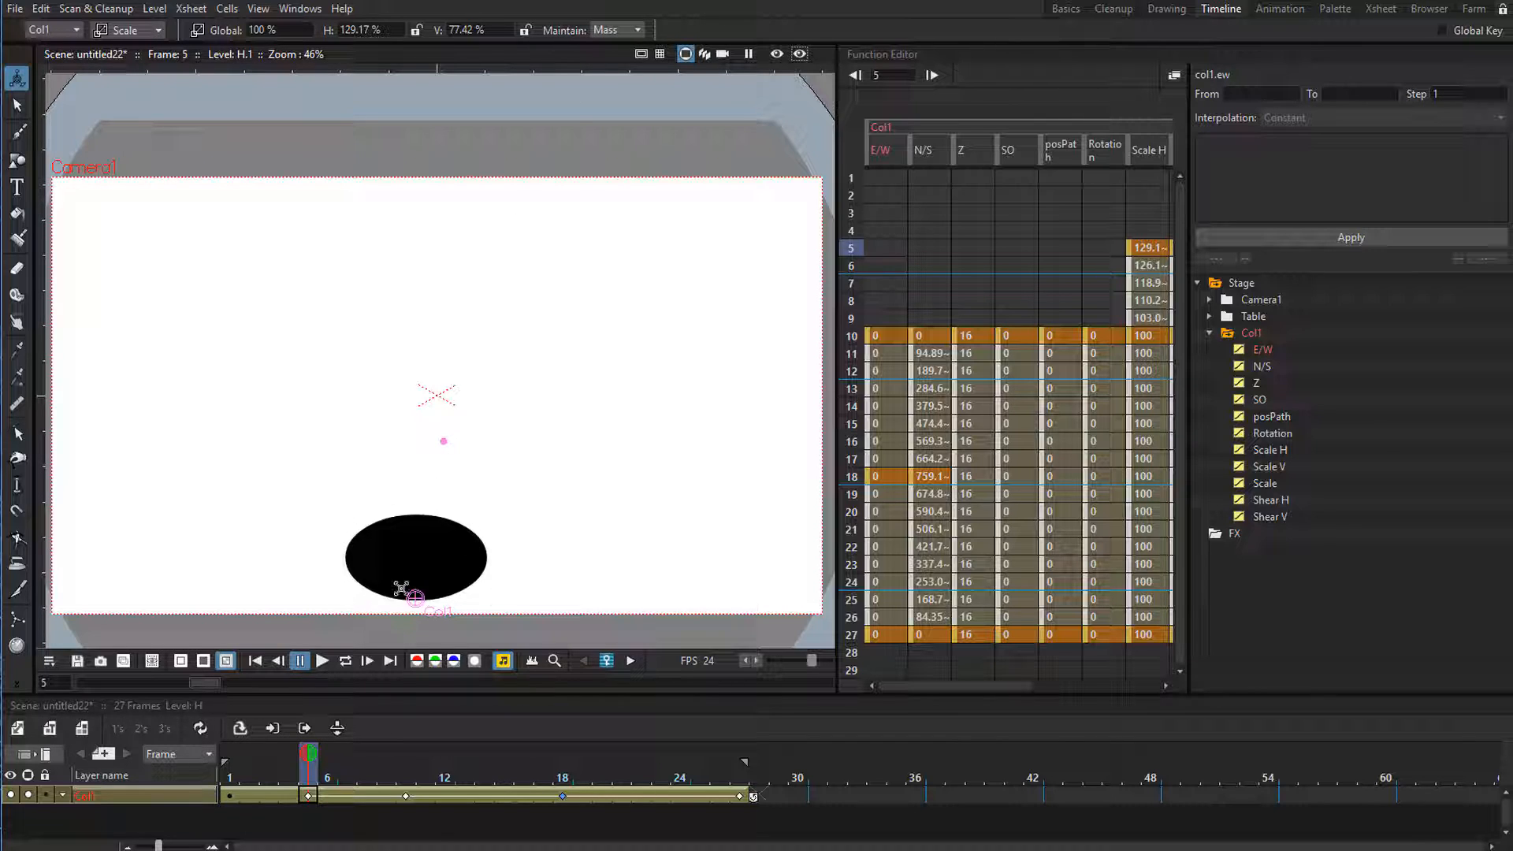
pyautogui.moveTo(572, 537); pyautogui.dragTo(643, 524)
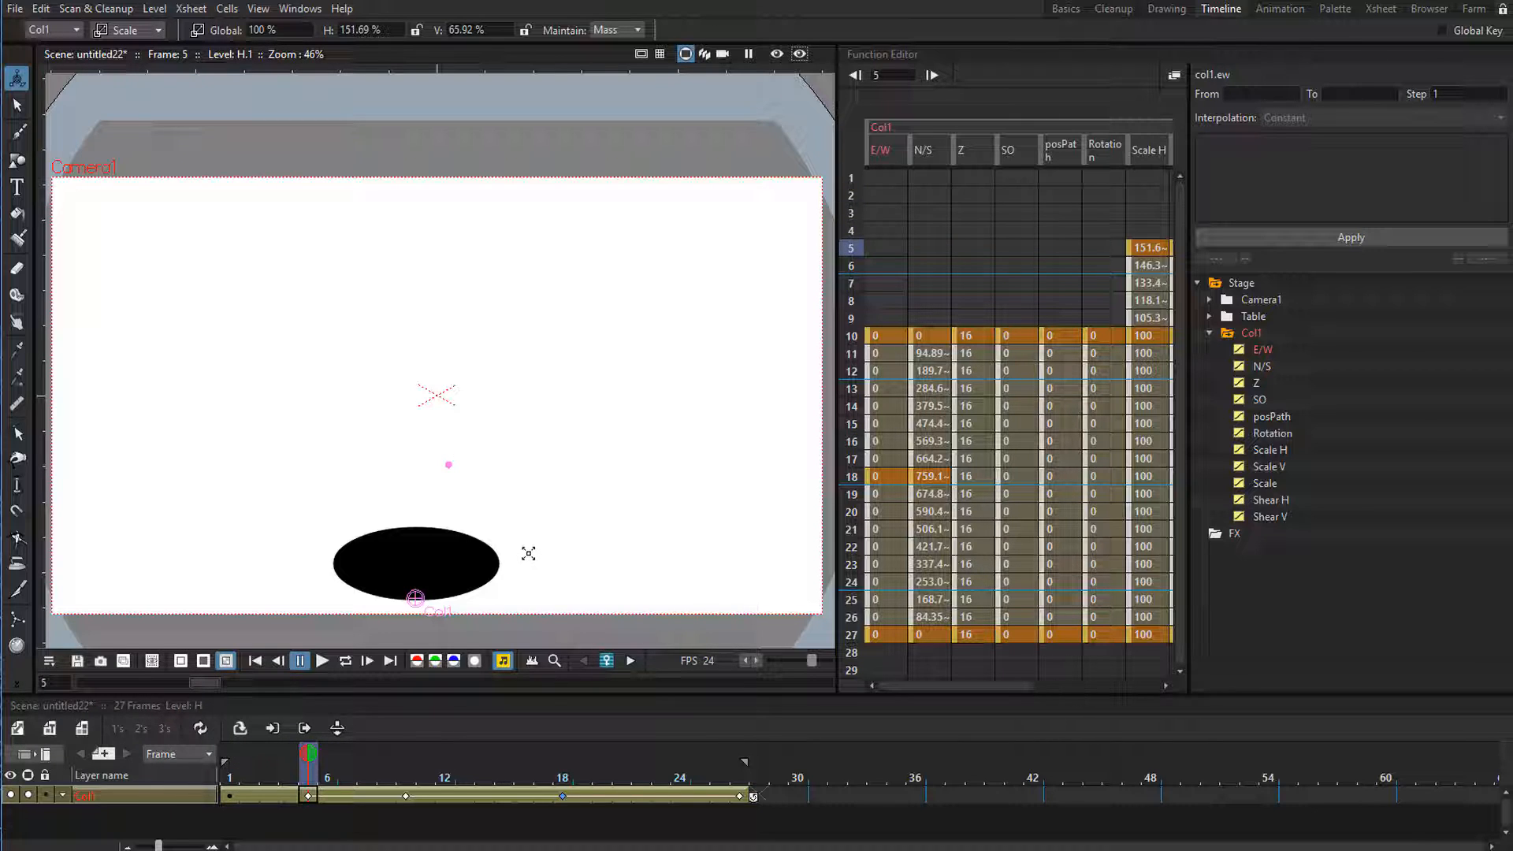
pyautogui.moveTo(482, 560); pyautogui.dragTo(480, 567)
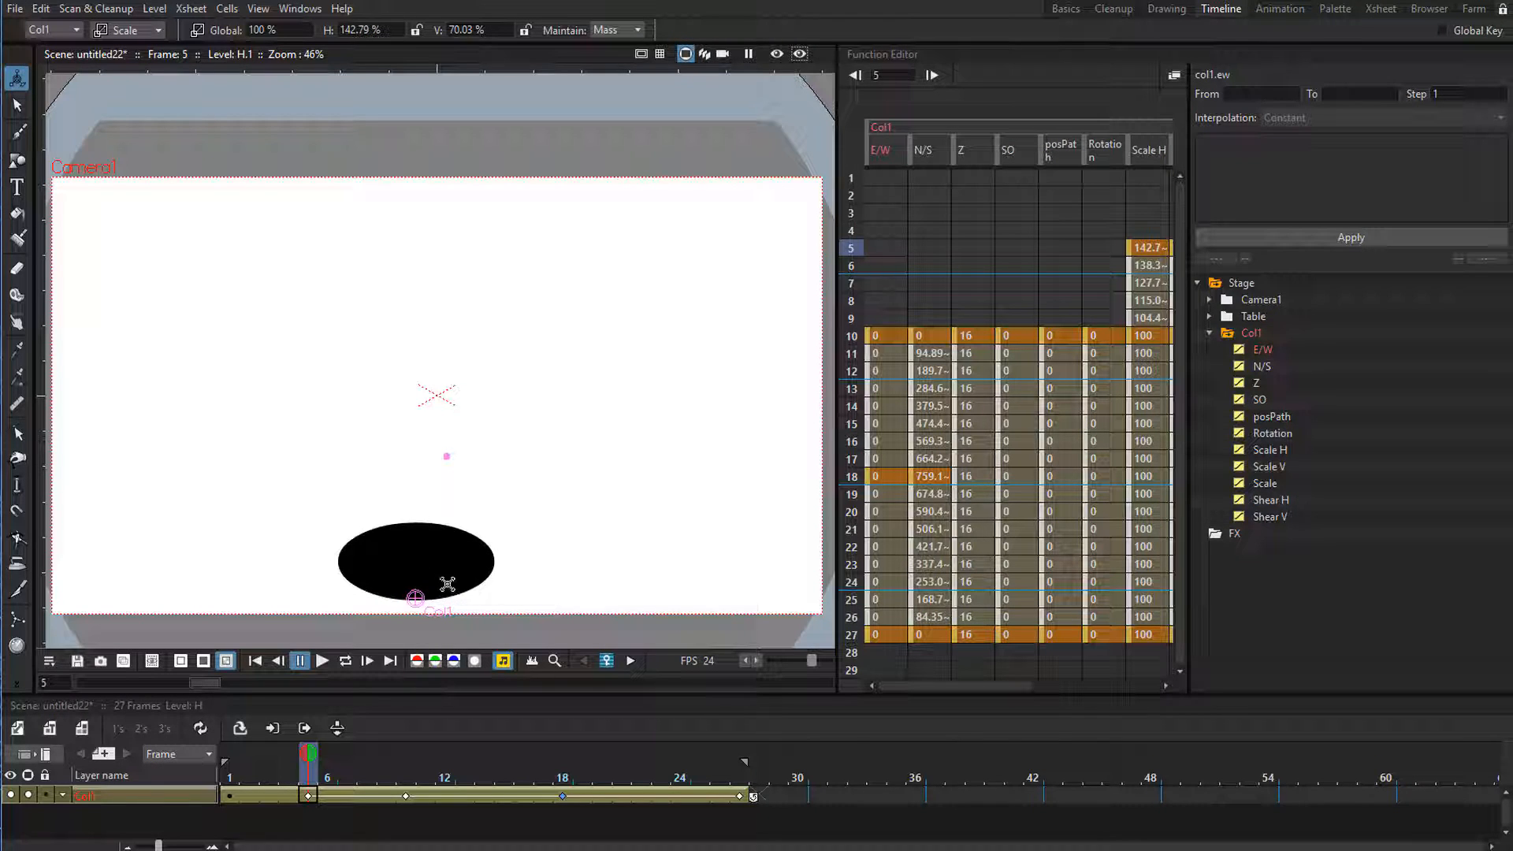
# Keyframe the ball's horizontal scale at 100% on frame 1 and preview the looping animation.
pyautogui.click(249, 770)
pyautogui.moveTo(249, 770); pyautogui.dragTo(309, 797)
pyautogui.moveTo(254, 787)
pyautogui.mouseDown()
pyautogui.moveTo(356, 792)
pyautogui.moveTo(227, 788)
pyautogui.mouseUp()
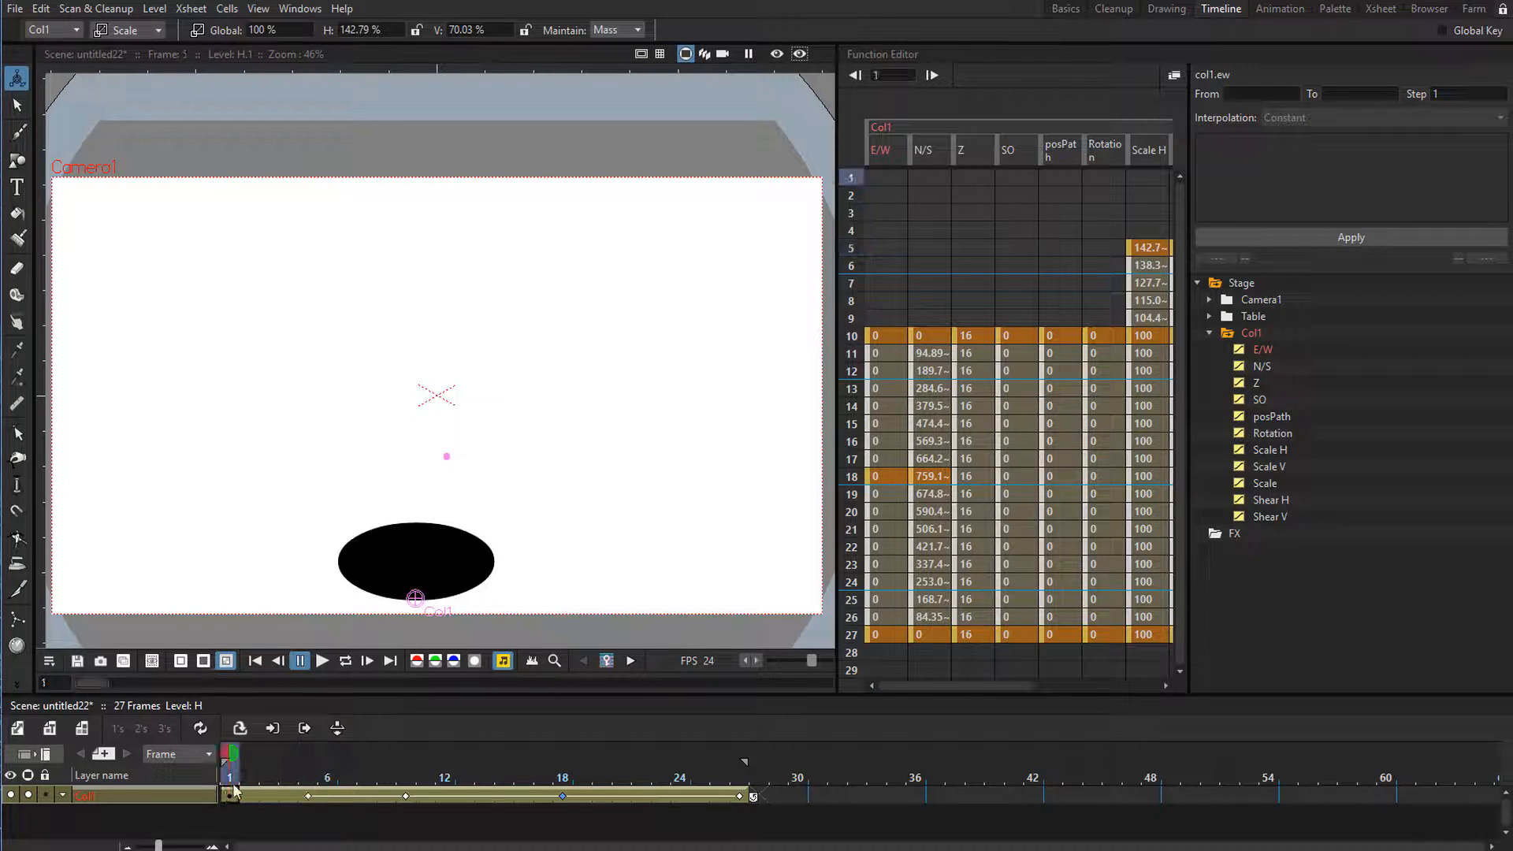
pyautogui.click(385, 31)
pyautogui.press('Return')
pyautogui.write('100')
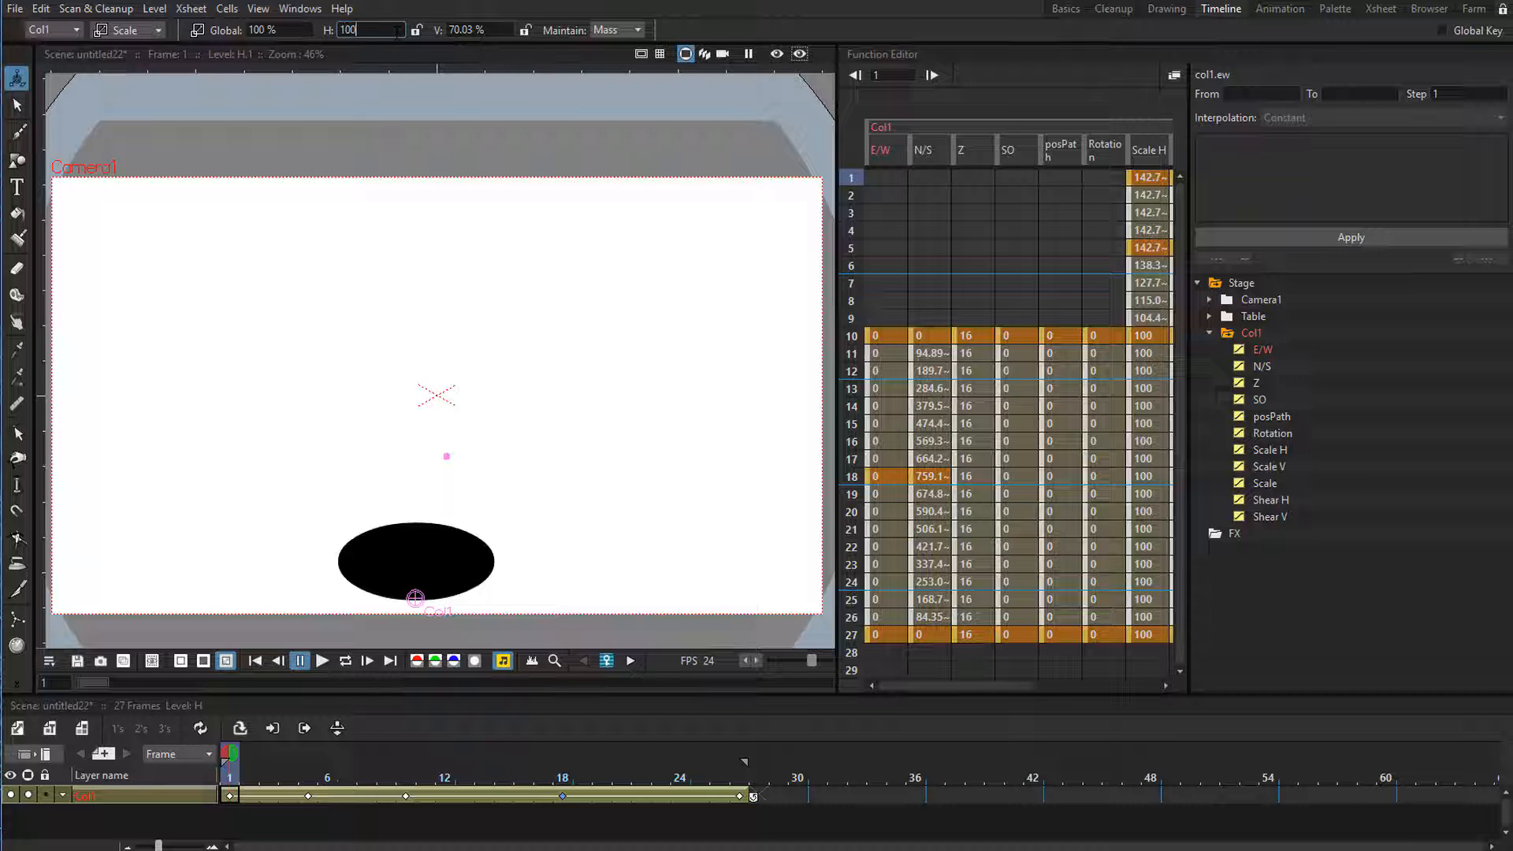
pyautogui.press('Return')
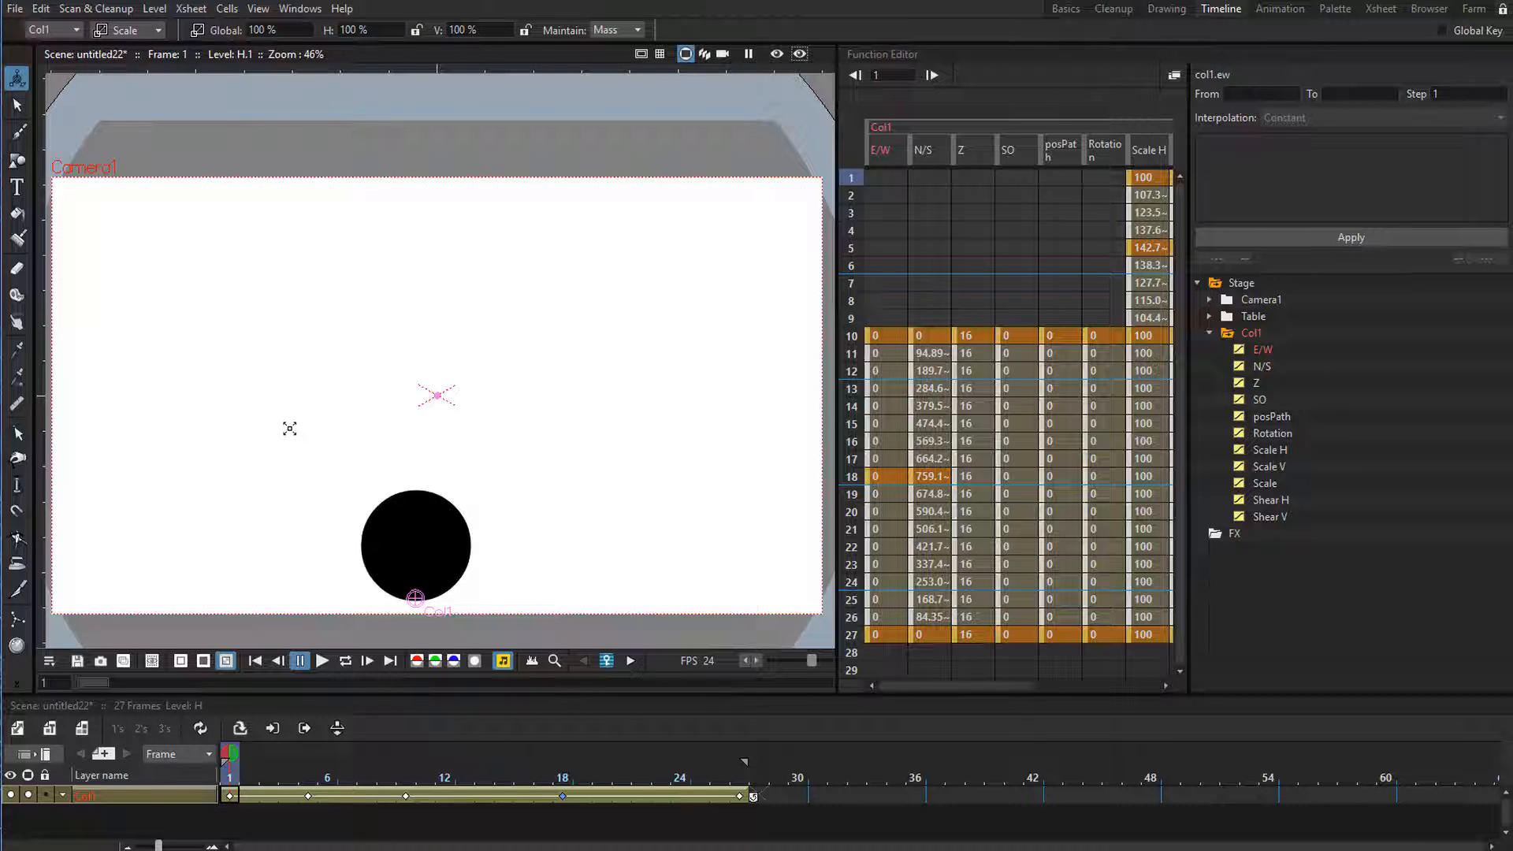
pyautogui.press('l')
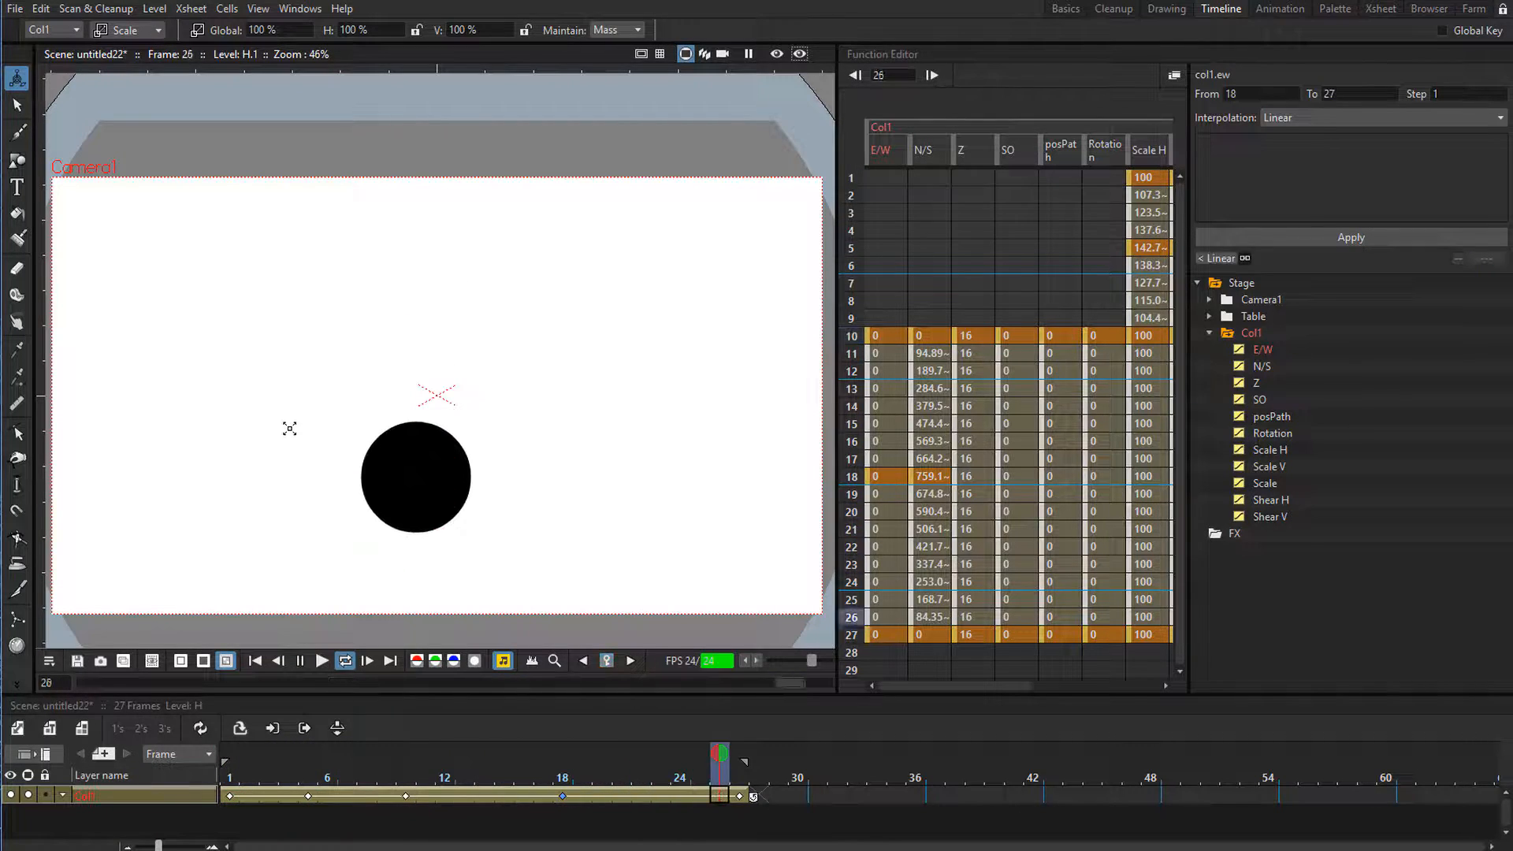
pyautogui.press('l')
# Stretch the ball at frame 10 to about 82% horizontal and 122% vertical scale, and preview the loop.
pyautogui.moveTo(237, 769); pyautogui.dragTo(412, 789)
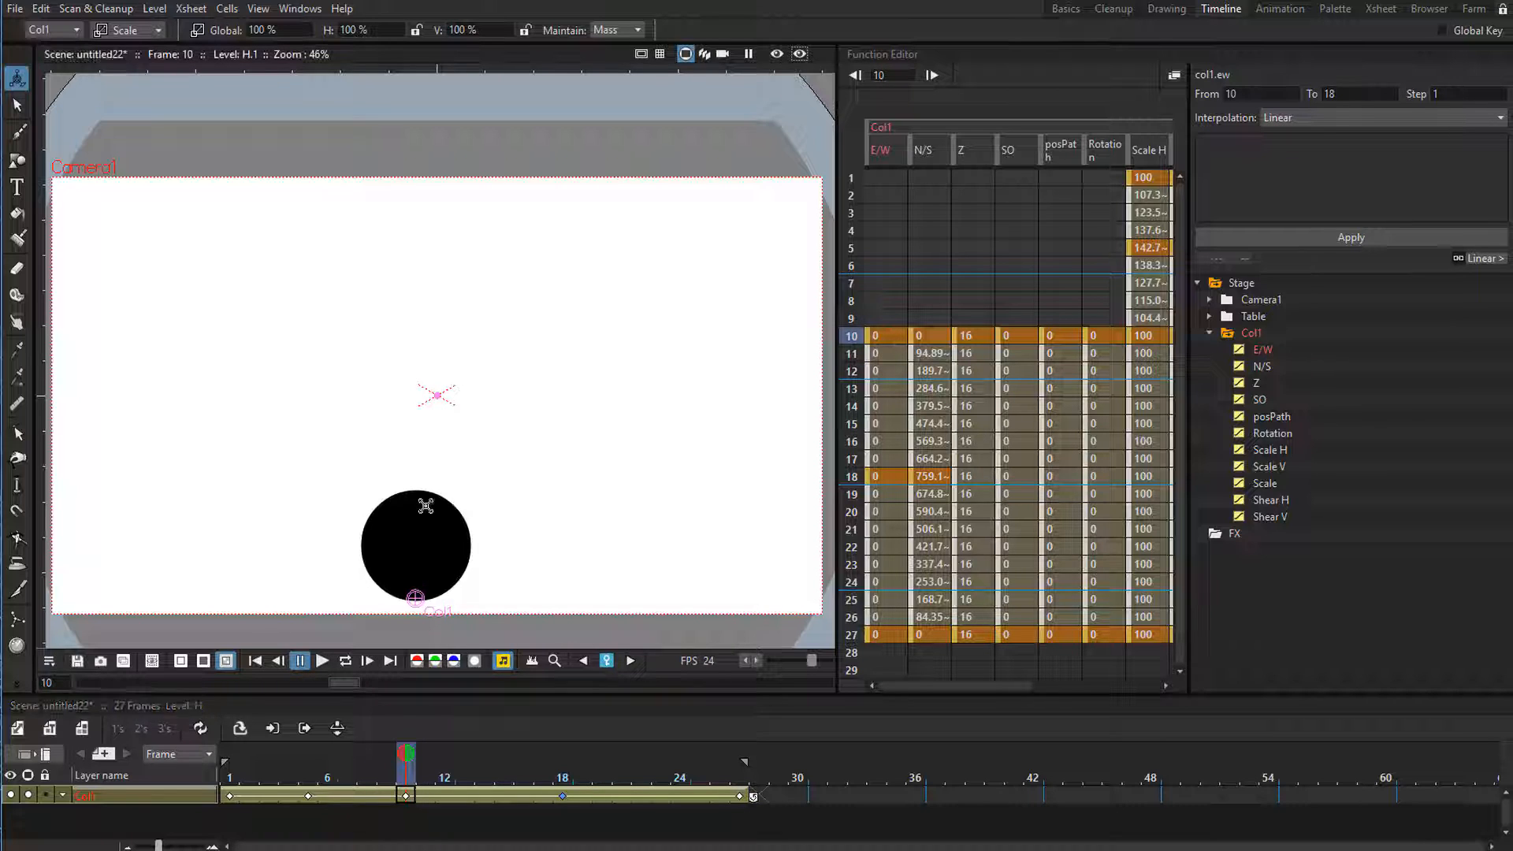
pyautogui.moveTo(435, 546); pyautogui.dragTo(439, 534)
pyautogui.press('p')
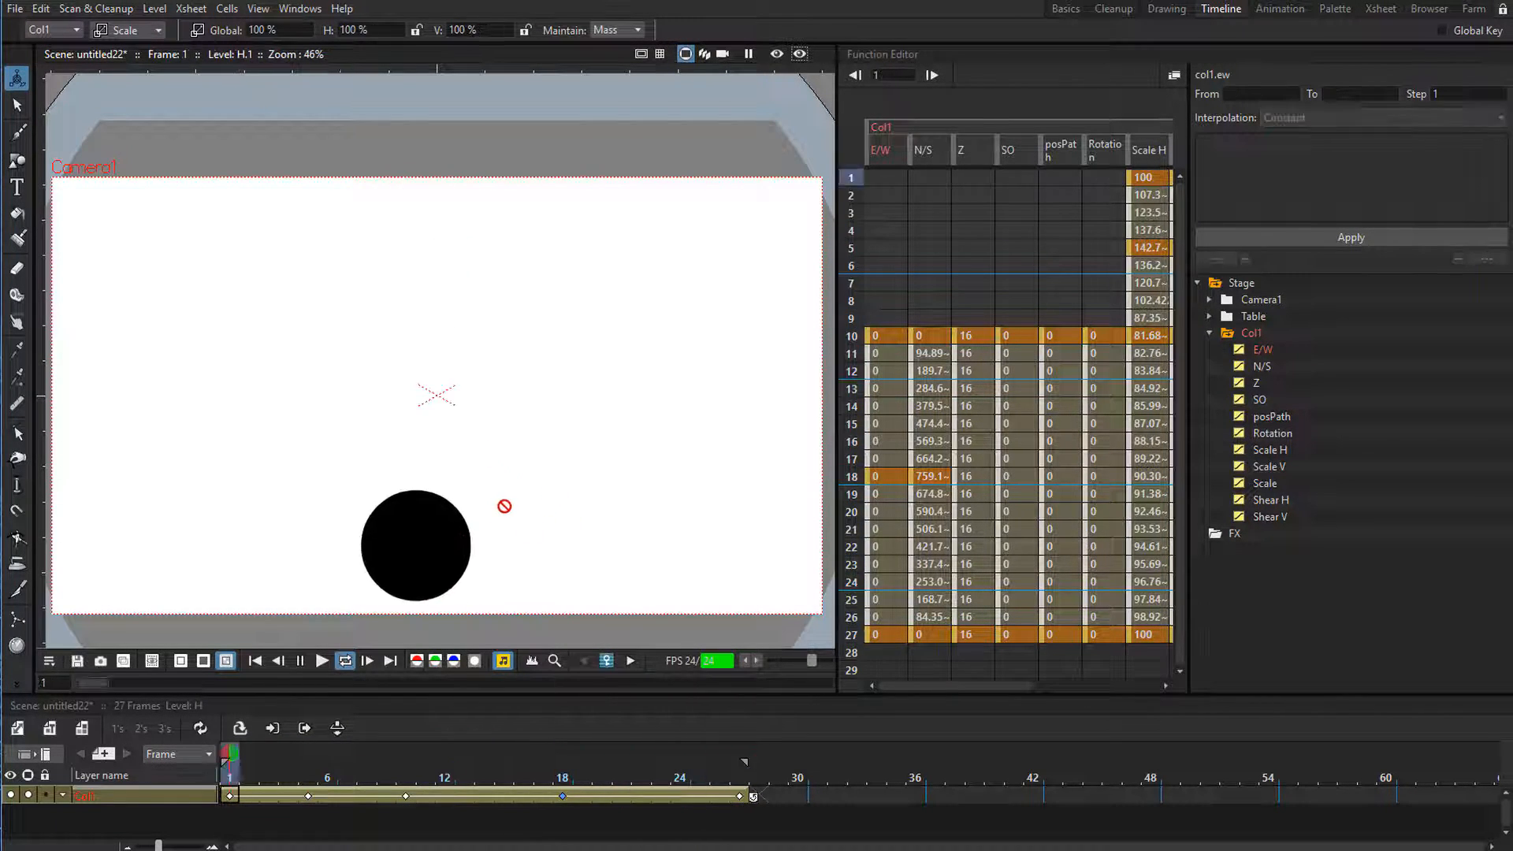
pyautogui.press('p')
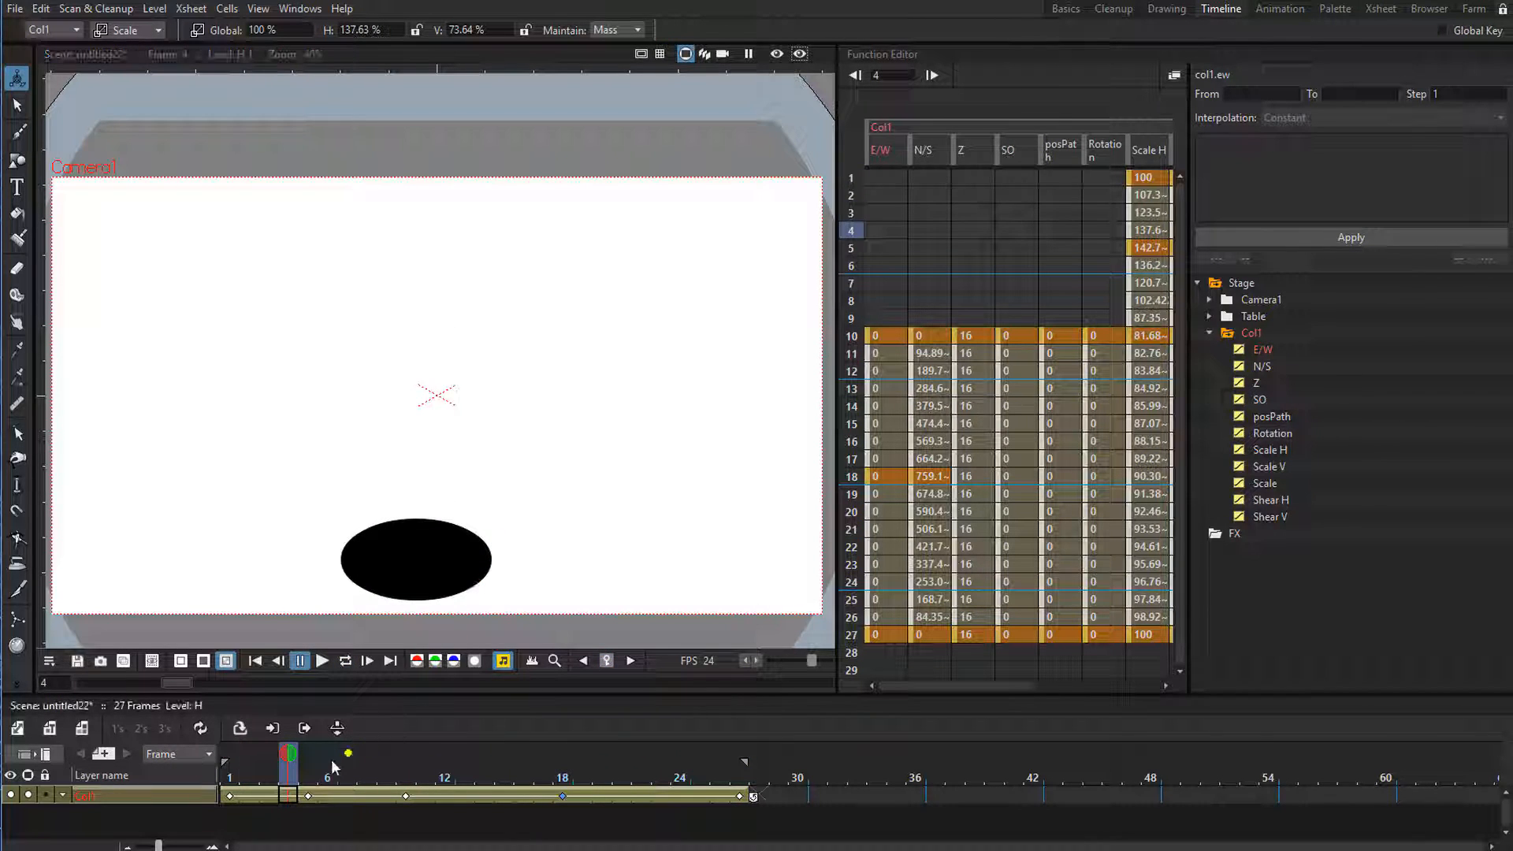
# Move the frame 10 Scale H and Scale V keyframes to frame 12 in the Function Editor.
pyautogui.moveTo(329, 768); pyautogui.dragTo(405, 784)
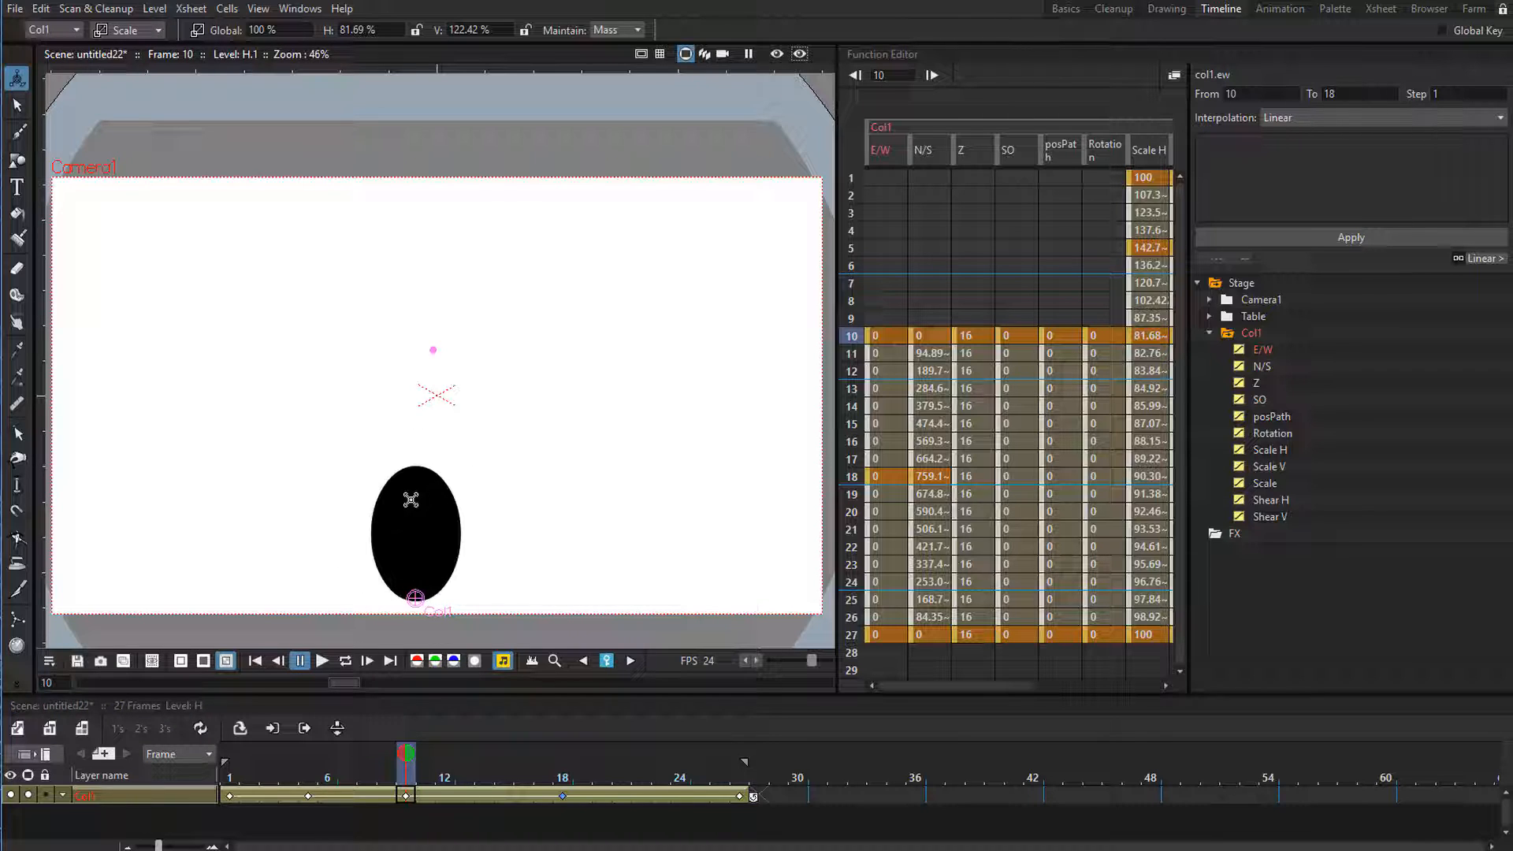
pyautogui.click(435, 778)
pyautogui.moveTo(438, 776)
pyautogui.mouseDown()
pyautogui.moveTo(407, 785)
pyautogui.moveTo(441, 788)
pyautogui.mouseUp()
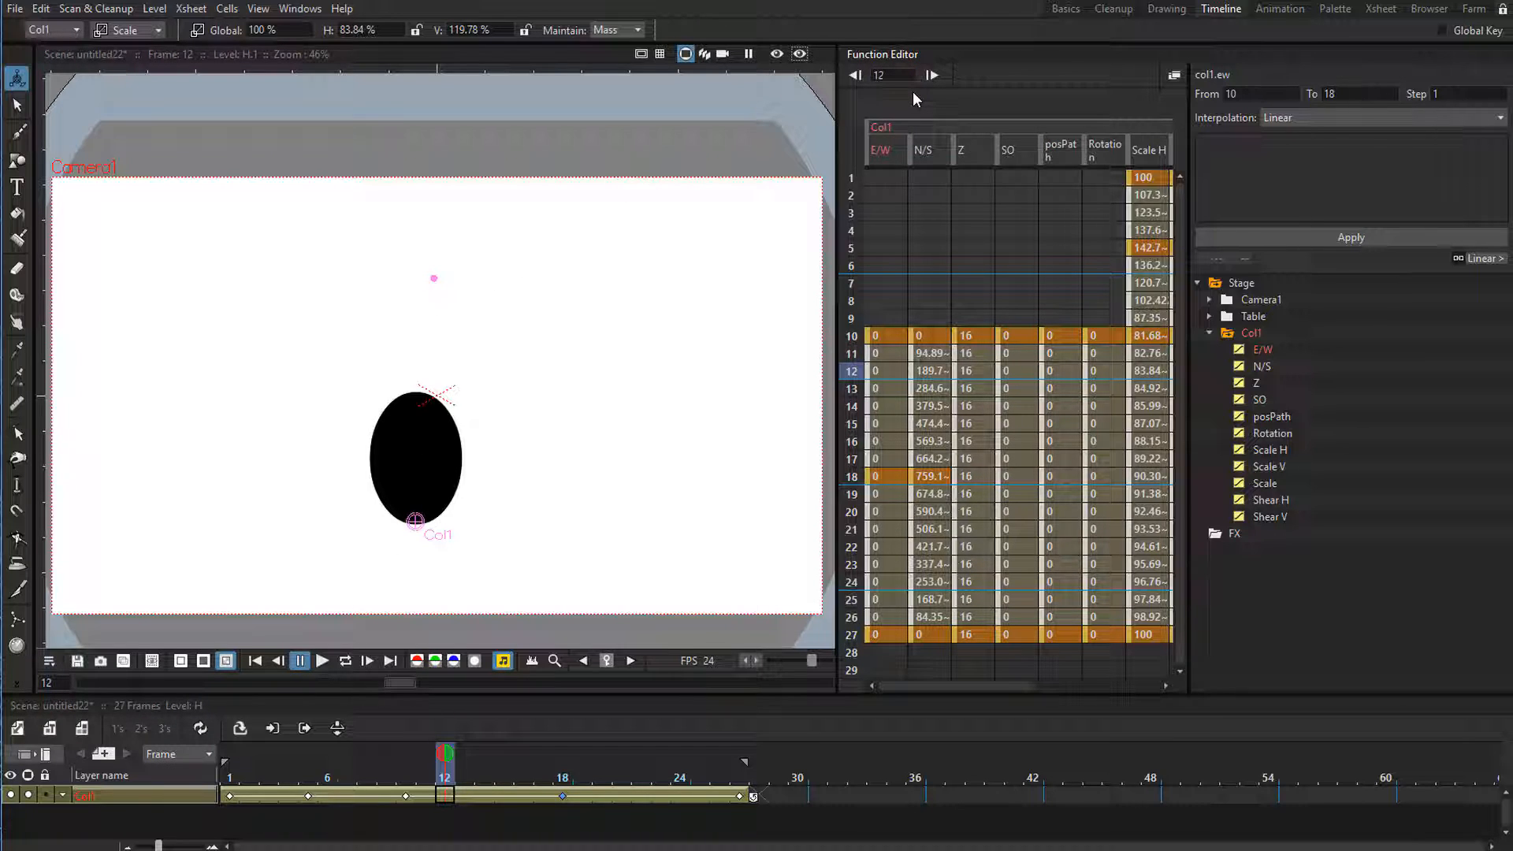
pyautogui.click(1144, 337)
pyautogui.moveTo(977, 688); pyautogui.dragTo(1028, 687)
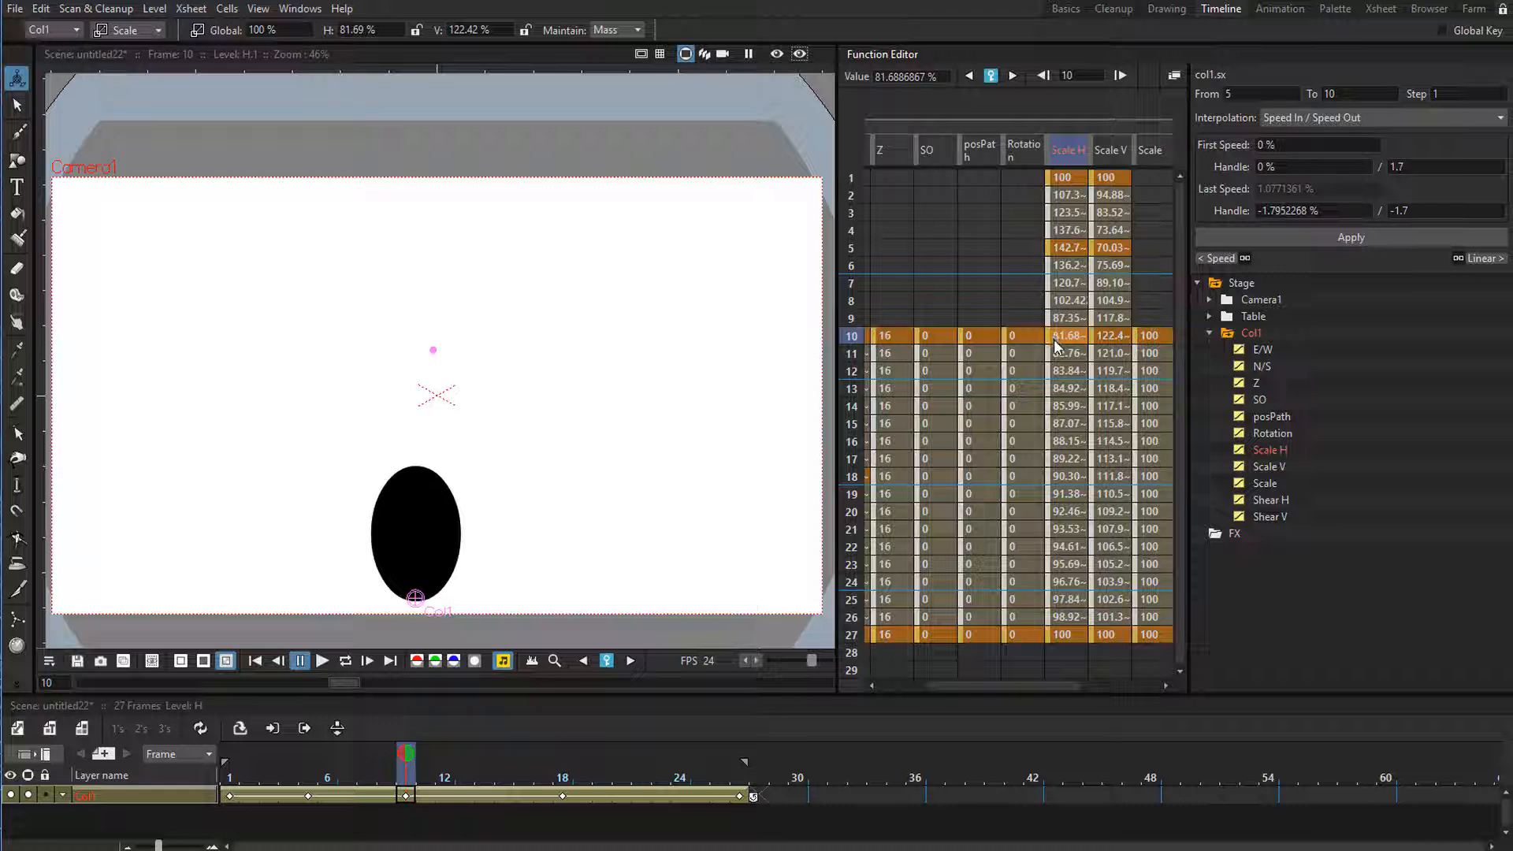
pyautogui.moveTo(1047, 338); pyautogui.dragTo(1090, 370)
# Hide Col1's Z, SO, posPath, Rotation, Scale, Shear H and Shear V channels in the Function Editor.
pyautogui.moveTo(1005, 683); pyautogui.dragTo(956, 684)
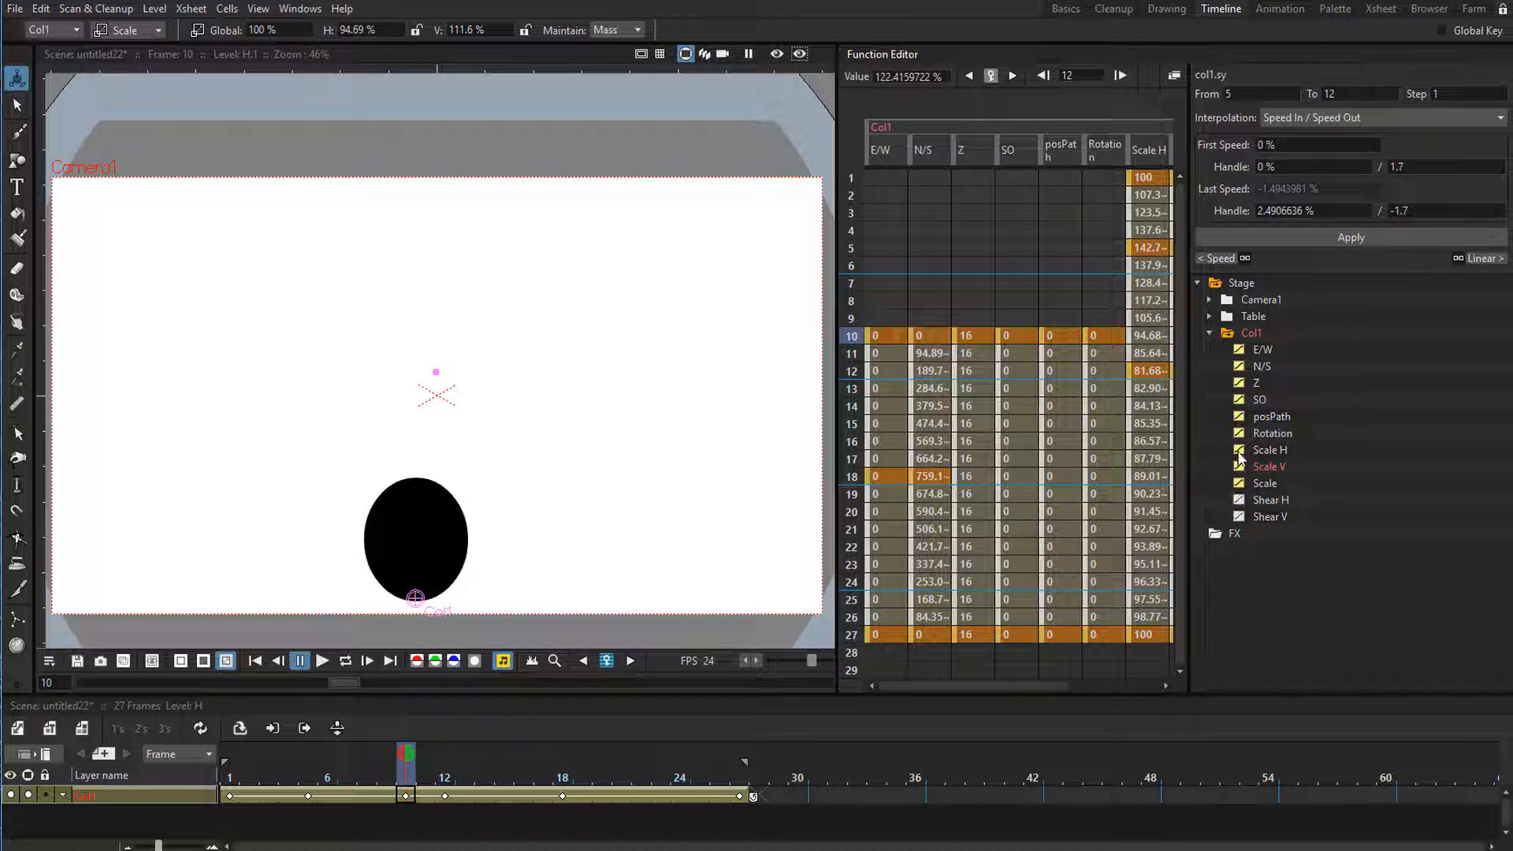
pyautogui.click(1238, 418)
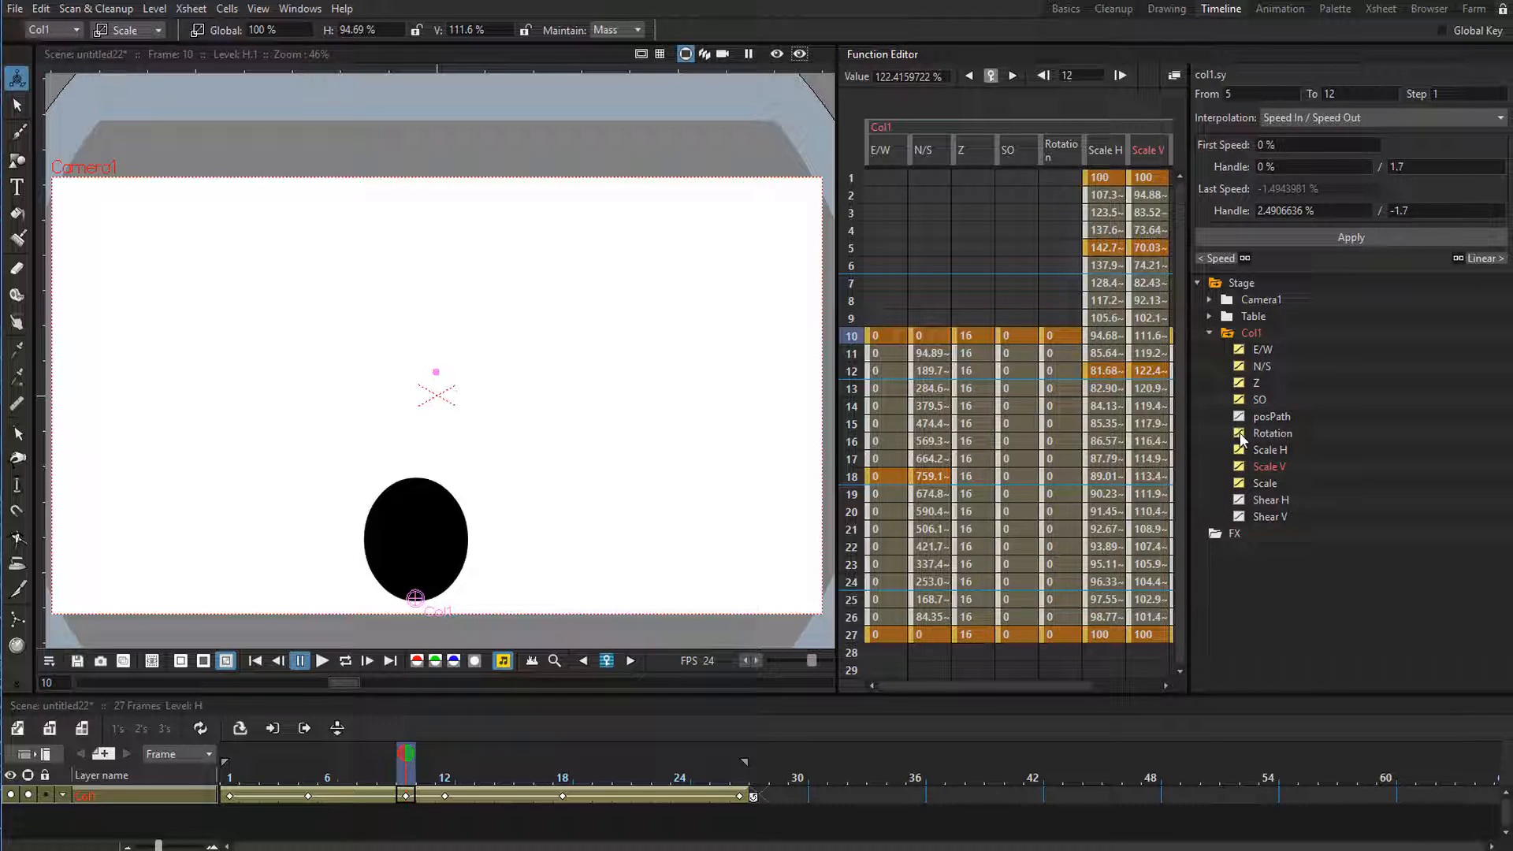
pyautogui.click(1239, 435)
pyautogui.click(1239, 399)
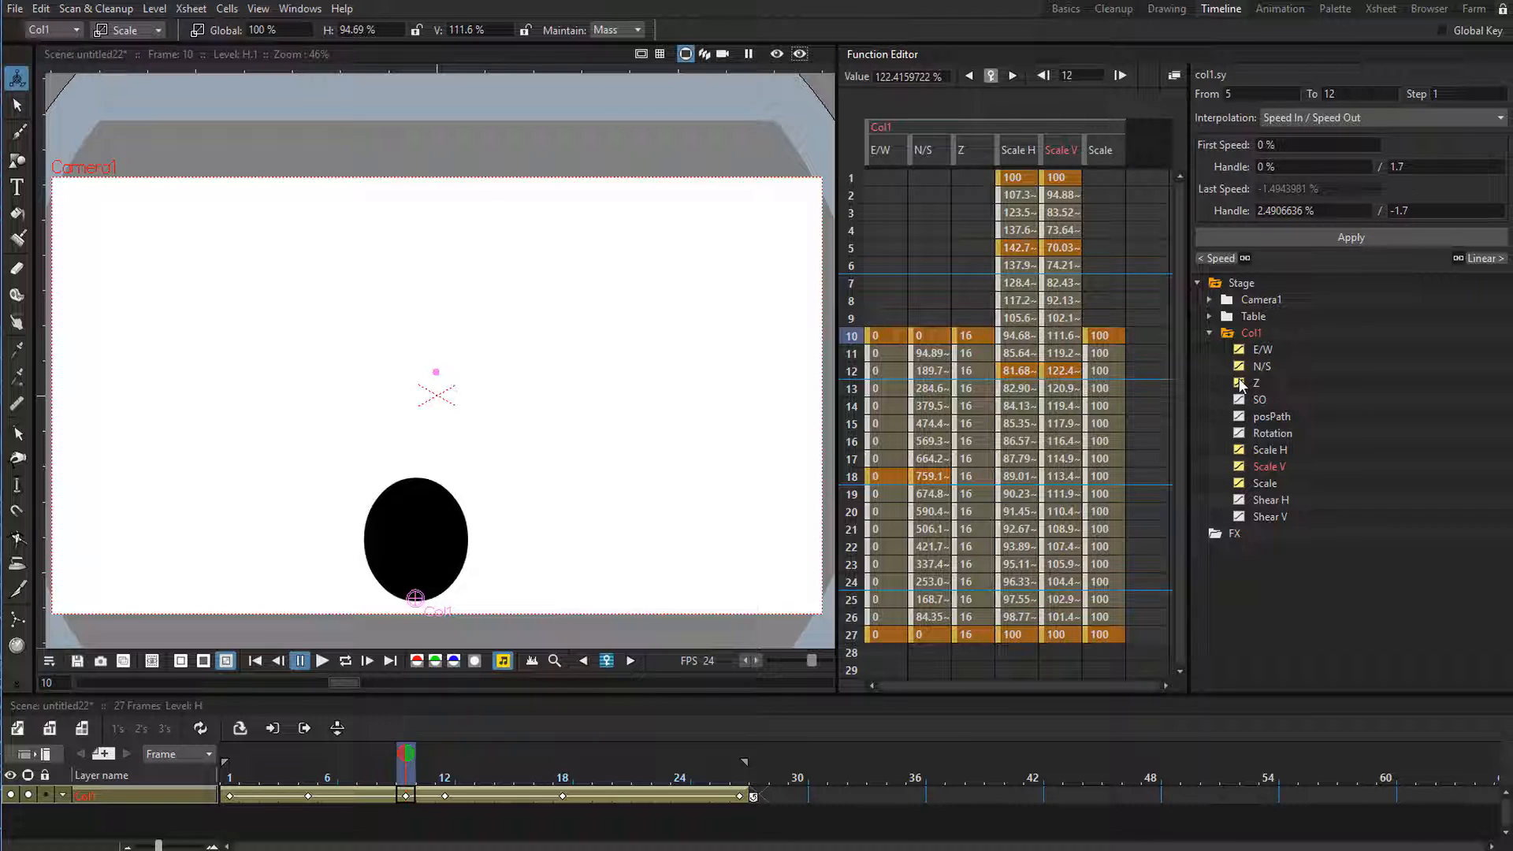
pyautogui.click(1240, 384)
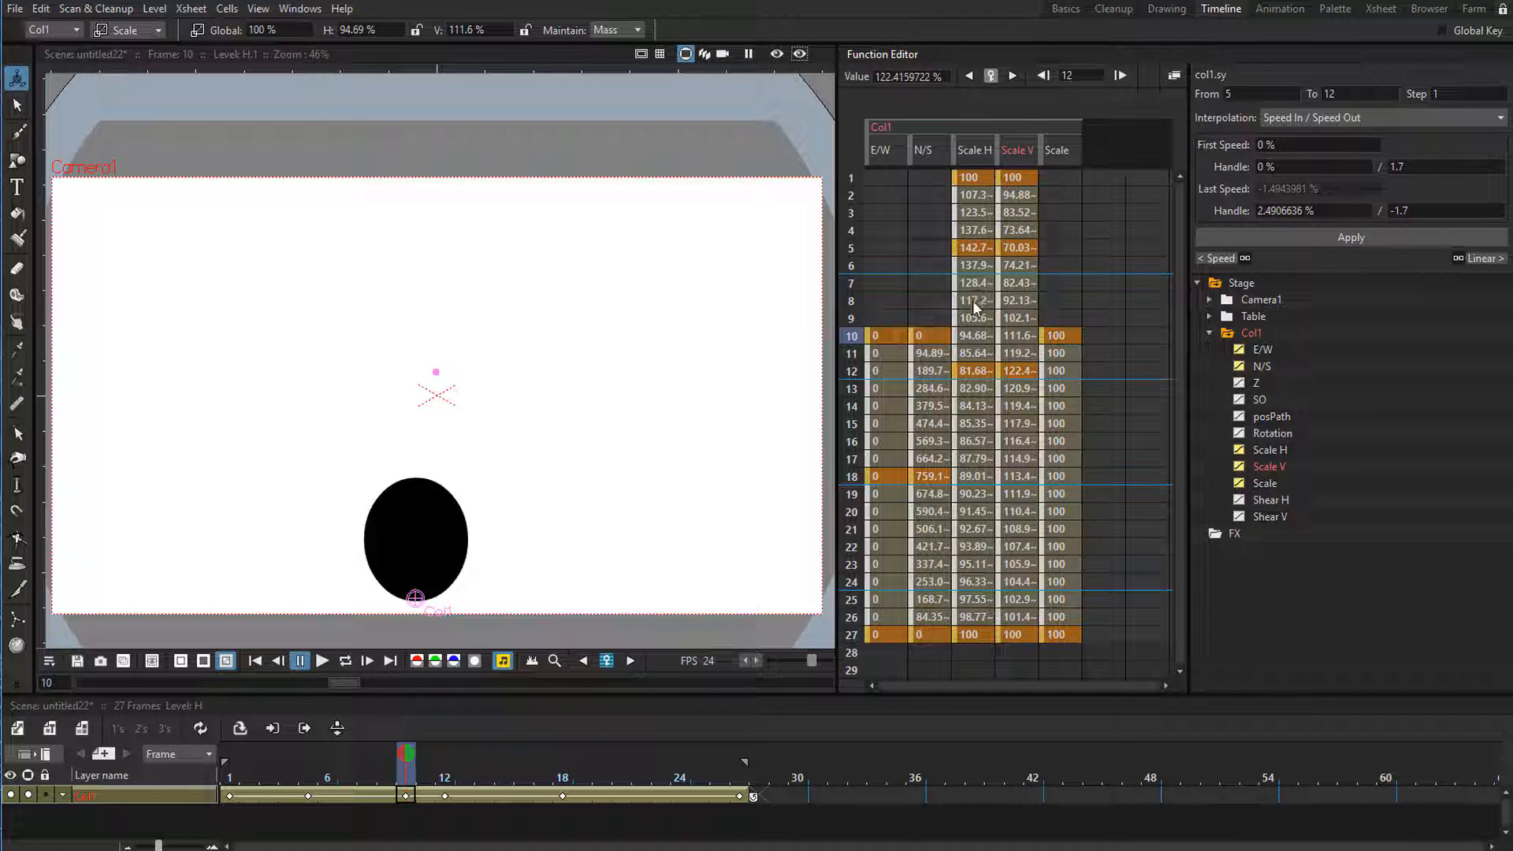
pyautogui.click(1239, 484)
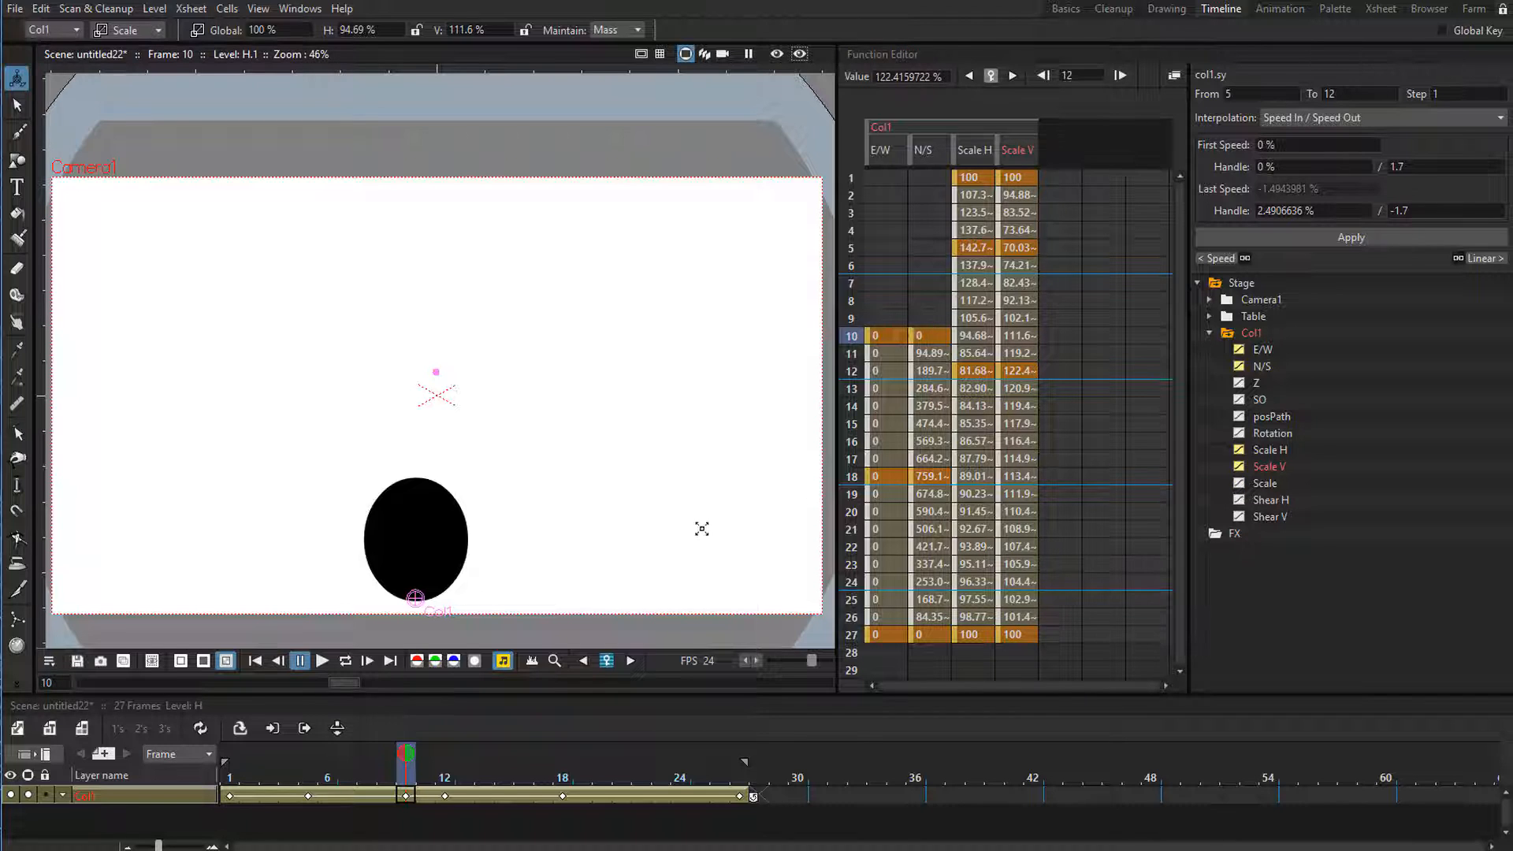
# Preview the looping animation and keyframe the ball's horizontal scale at 100% on frame 18.
pyautogui.press('l')
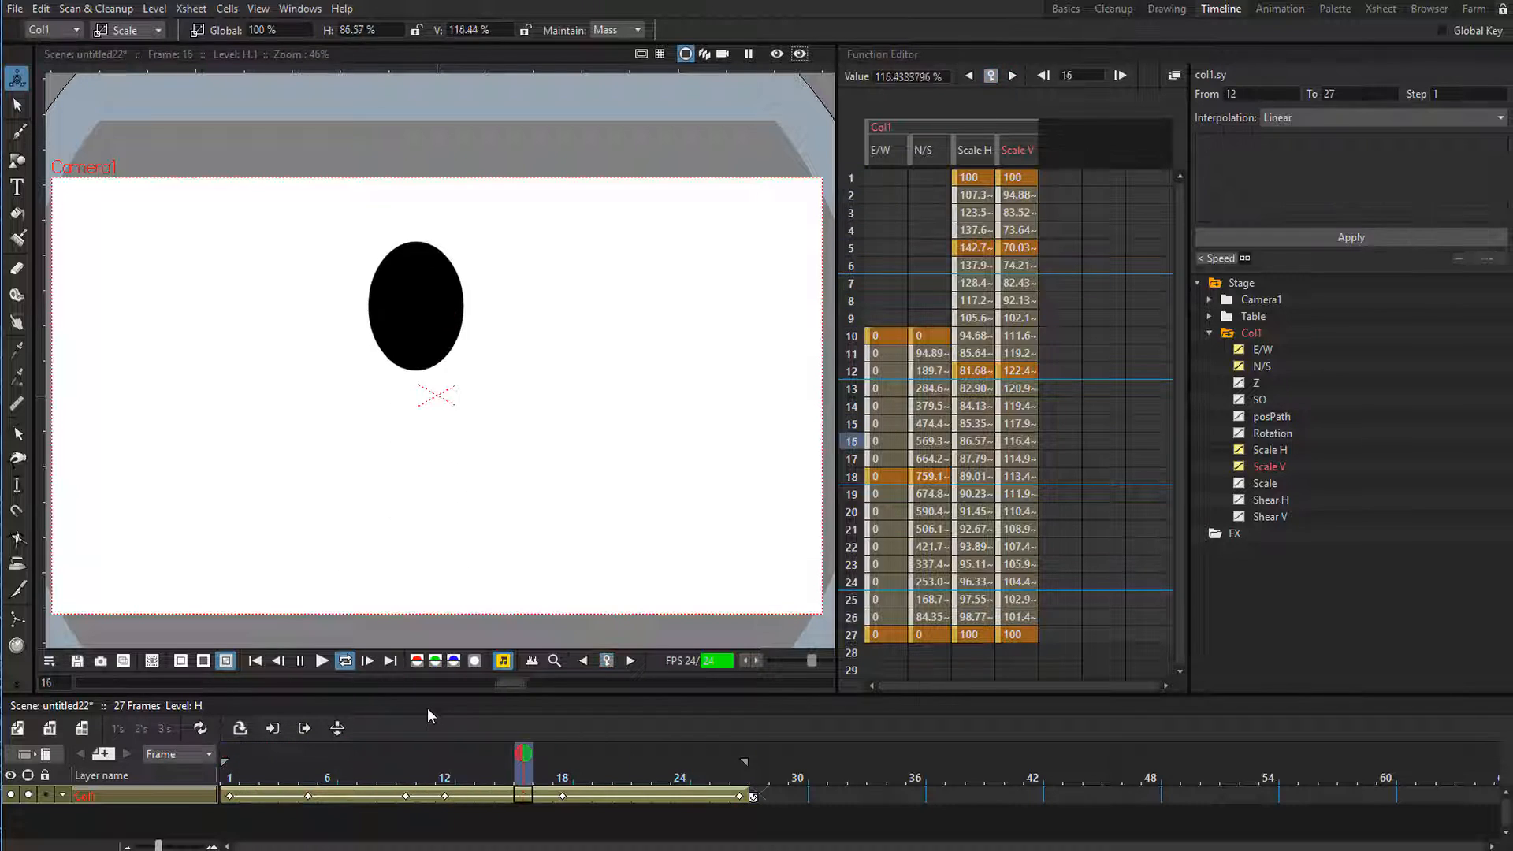
pyautogui.press('l')
pyautogui.moveTo(423, 774); pyautogui.dragTo(560, 776)
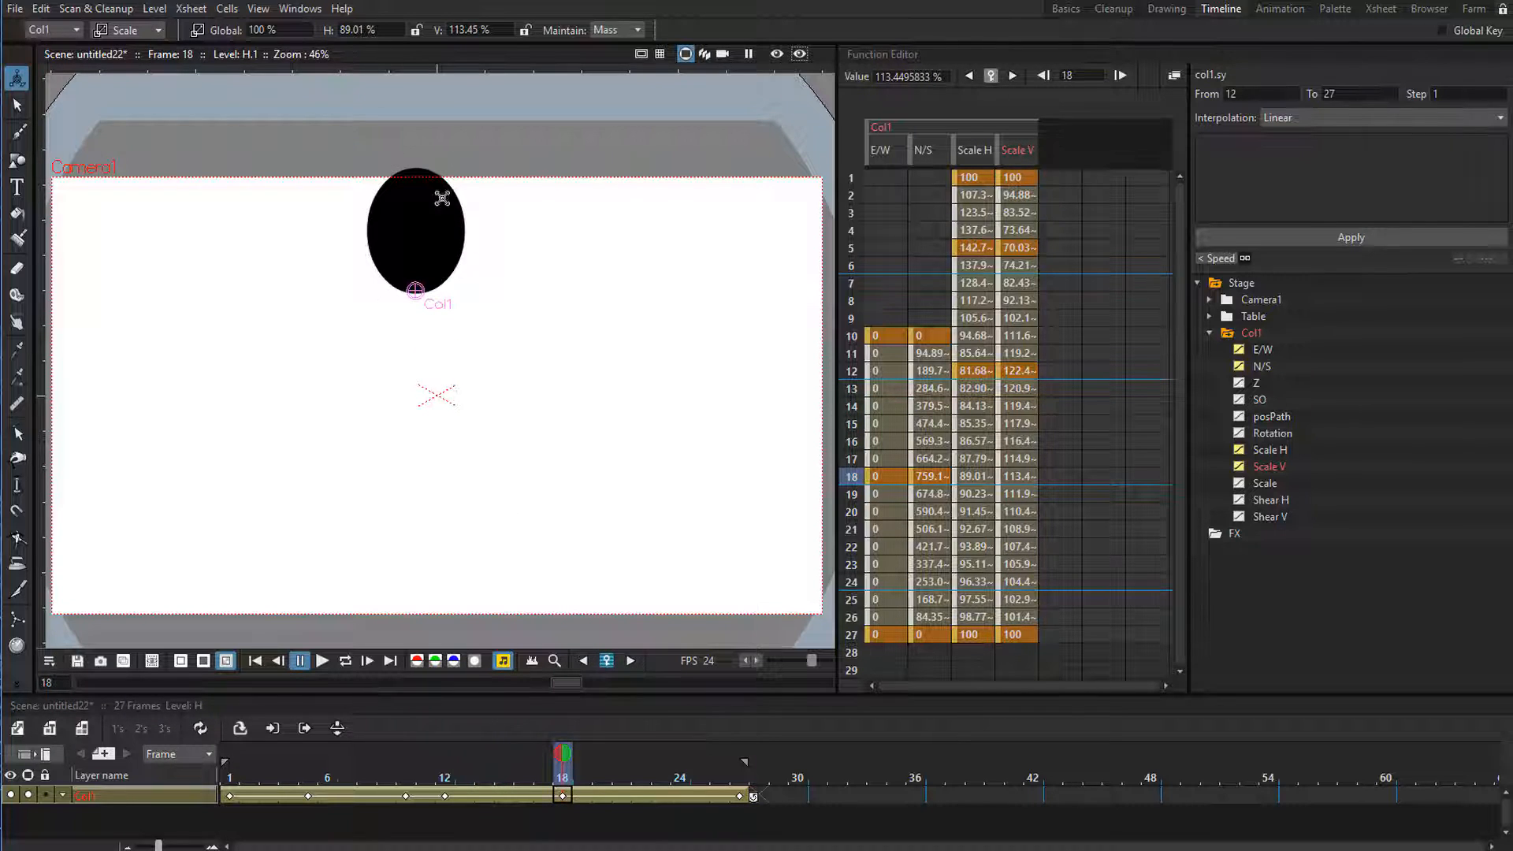
pyautogui.moveTo(561, 777)
pyautogui.mouseDown()
pyautogui.moveTo(470, 778)
pyautogui.moveTo(558, 782)
pyautogui.mouseUp()
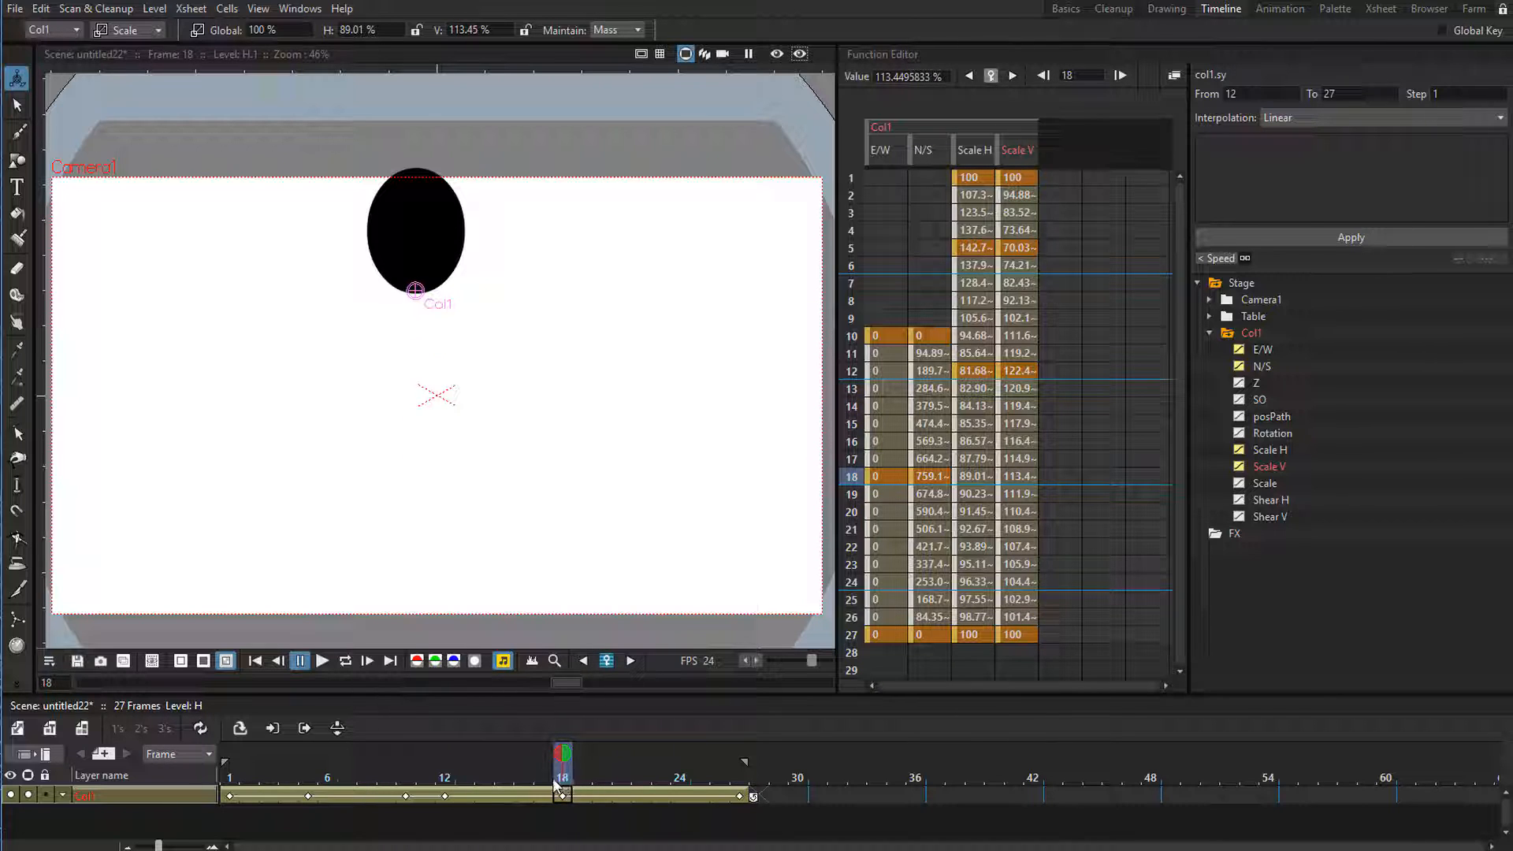
pyautogui.moveTo(560, 786)
pyautogui.mouseDown()
pyautogui.moveTo(506, 784)
pyautogui.moveTo(564, 785)
pyautogui.mouseUp()
pyautogui.click(370, 30)
pyautogui.write('100')
pyautogui.press('Return')
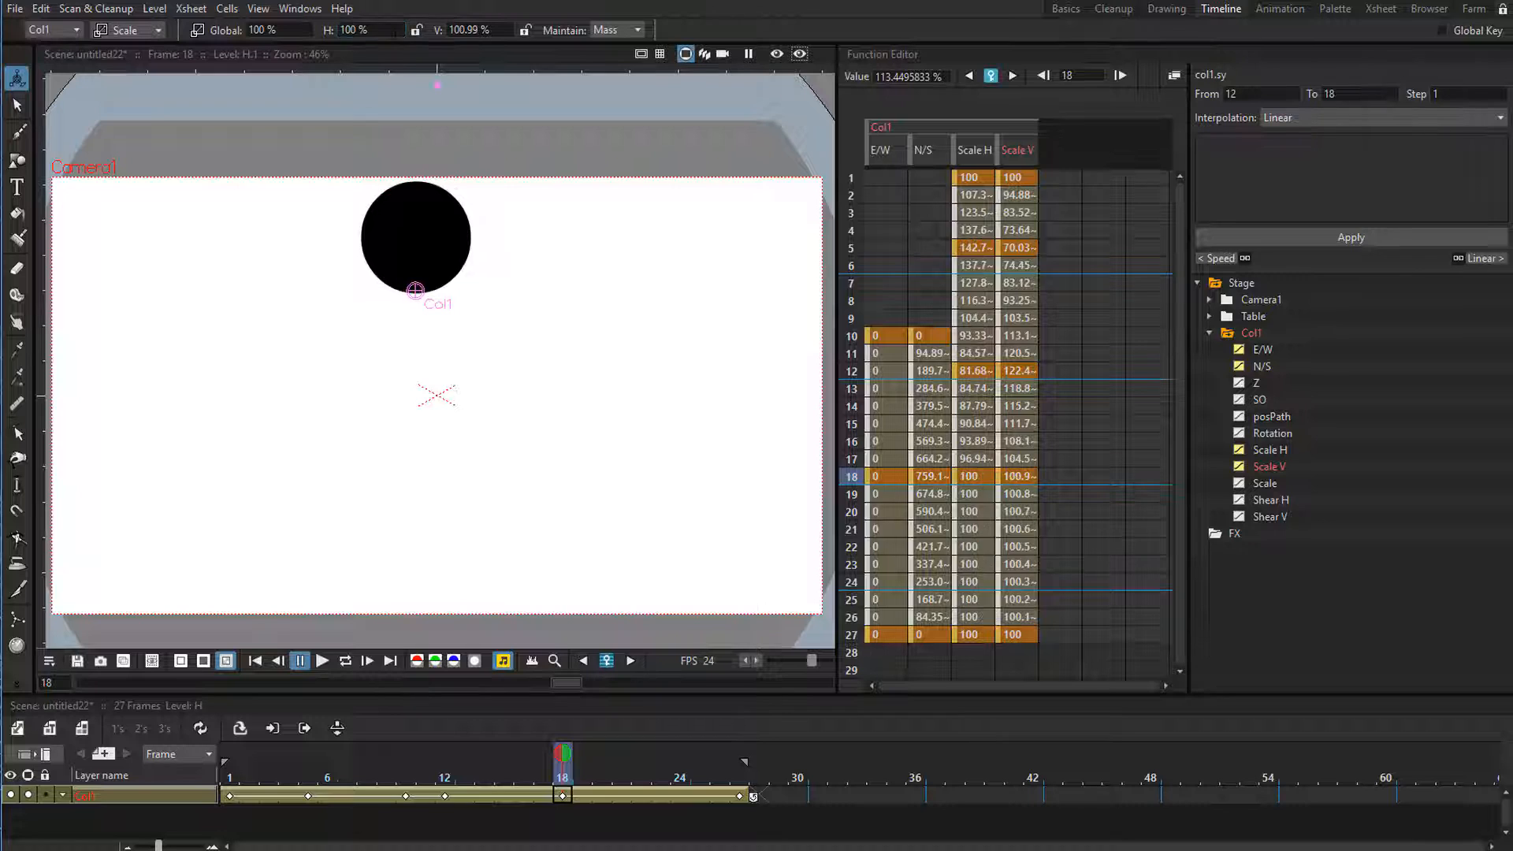
# Set the ball's vertical scale to 100% on frame 18 and preview the looping animation.
pyautogui.click(479, 30)
pyautogui.write('100')
pyautogui.press('Return')
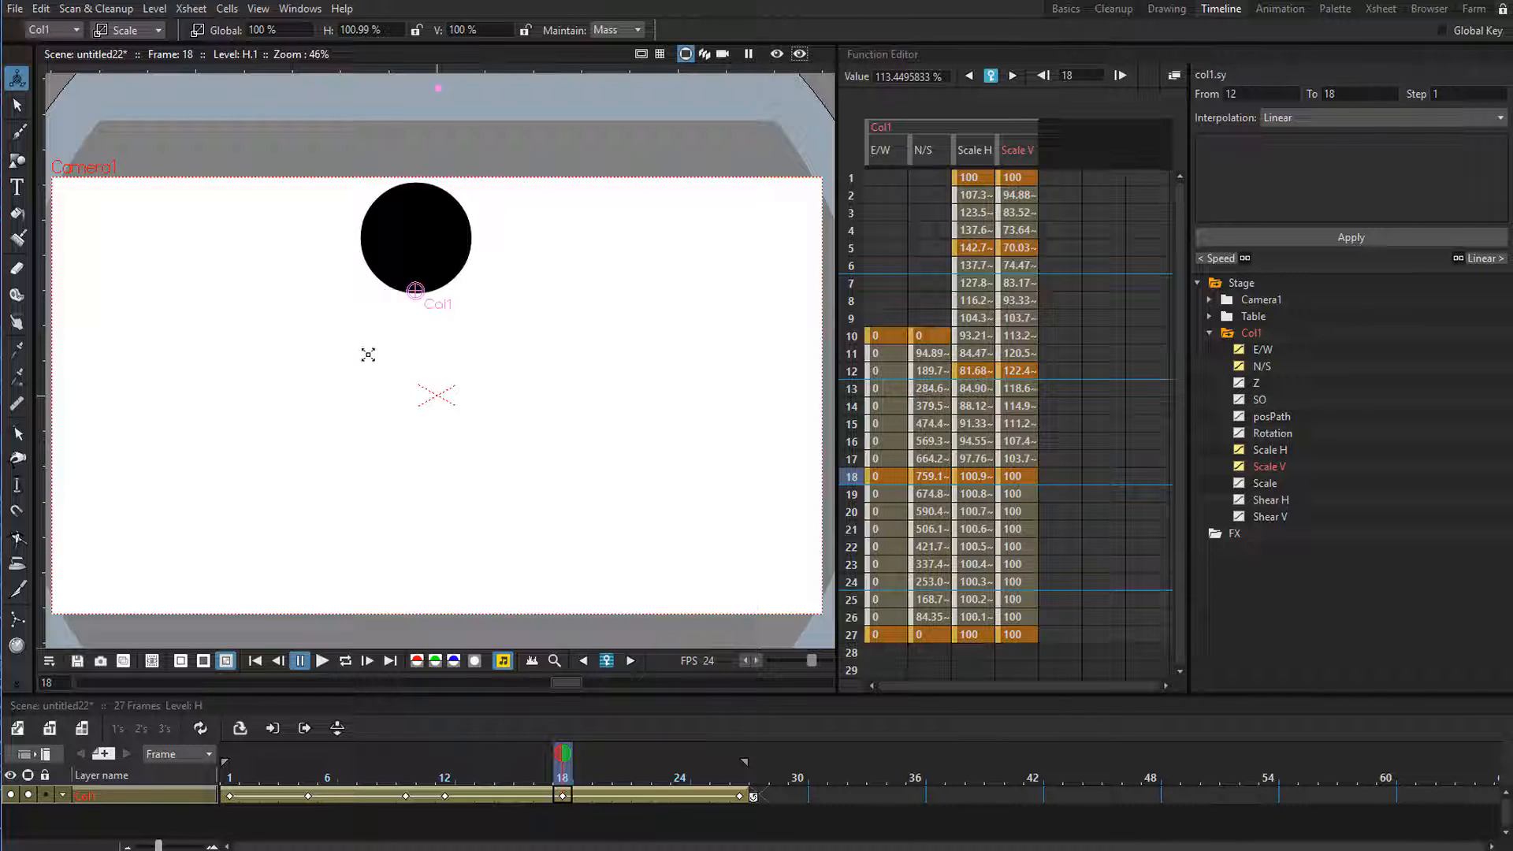
pyautogui.press('l')
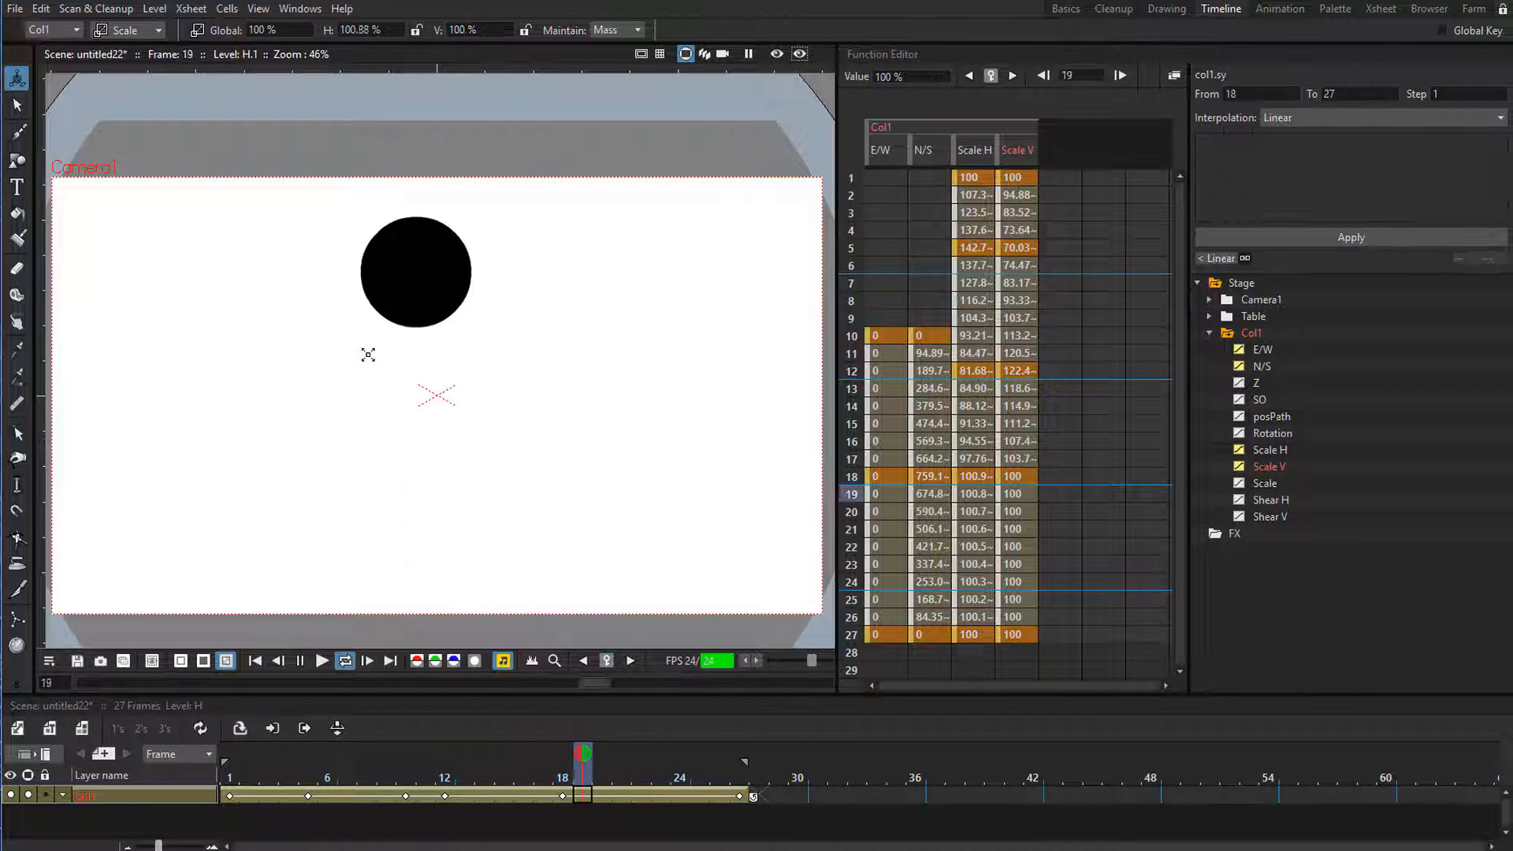
pyautogui.click(512, 777)
pyautogui.moveTo(513, 777); pyautogui.dragTo(557, 776)
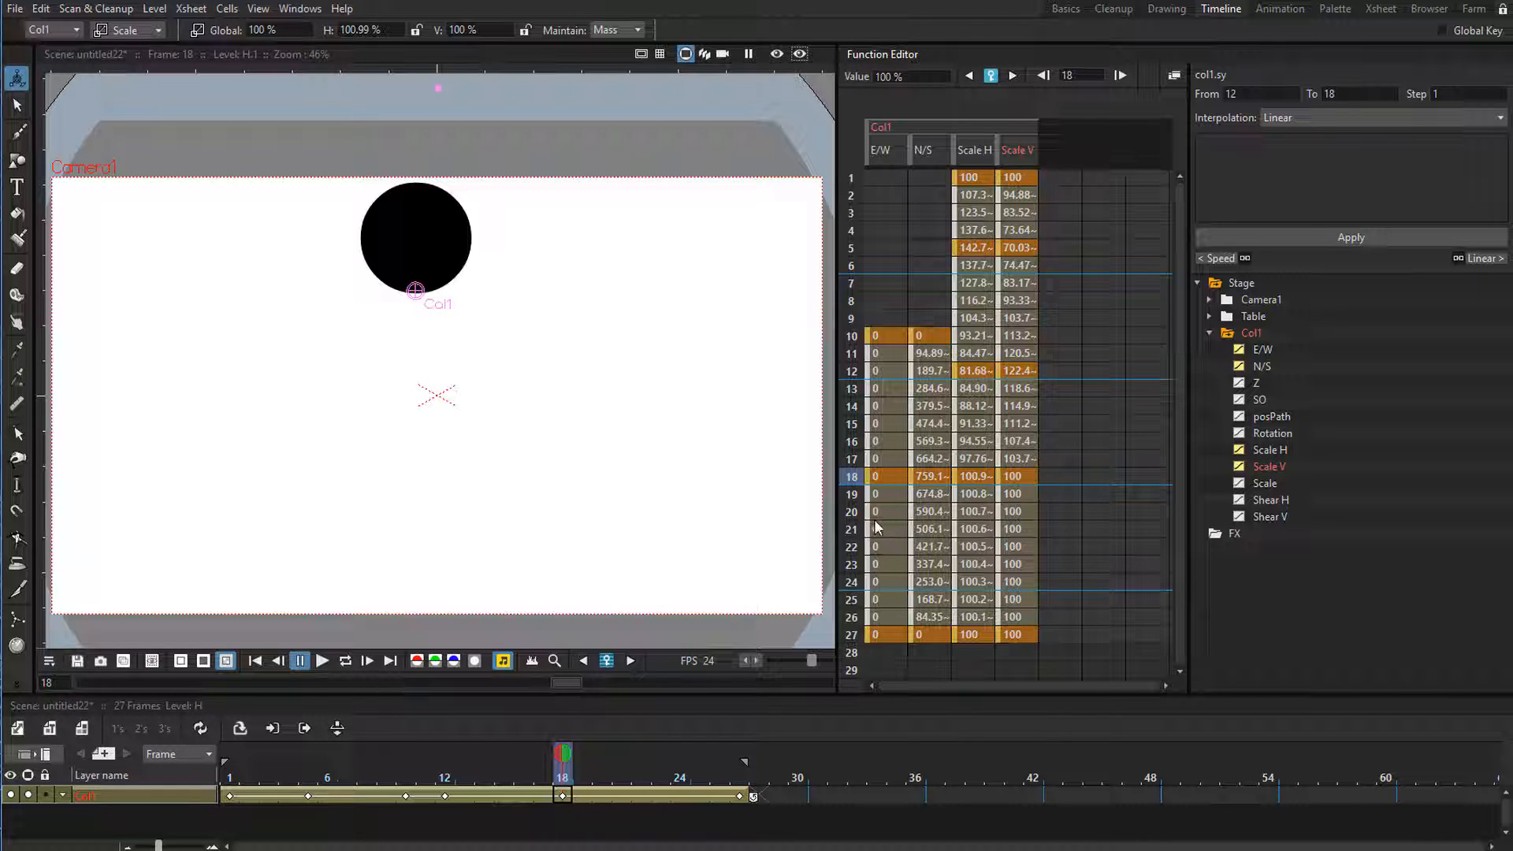
# Move the frame 18 Scale H and Scale V keyframes to frame 17 and preview the loop.
pyautogui.click(954, 477)
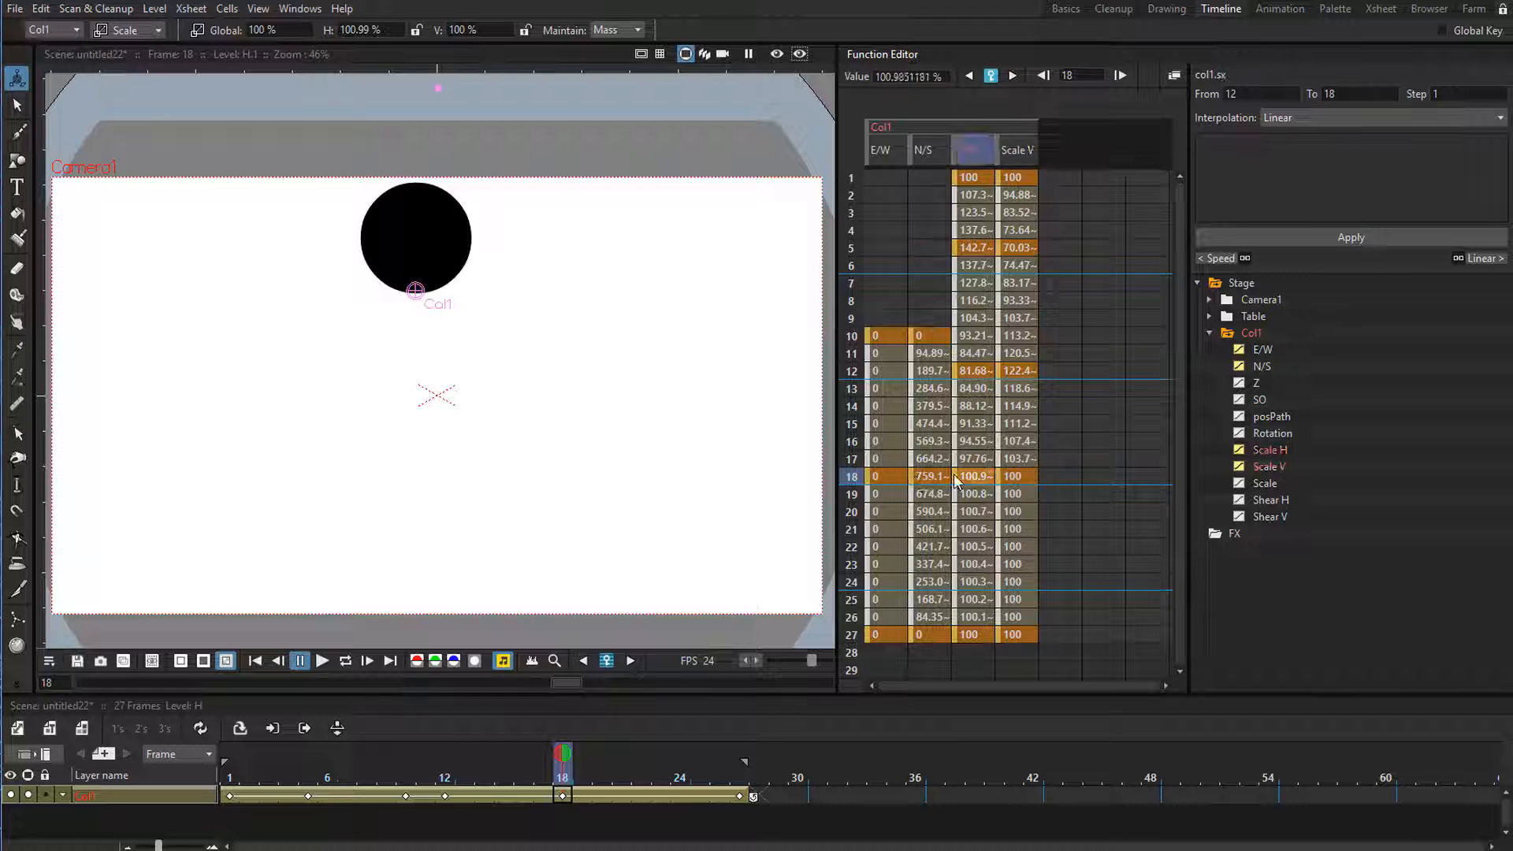
pyautogui.moveTo(953, 474); pyautogui.dragTo(996, 460)
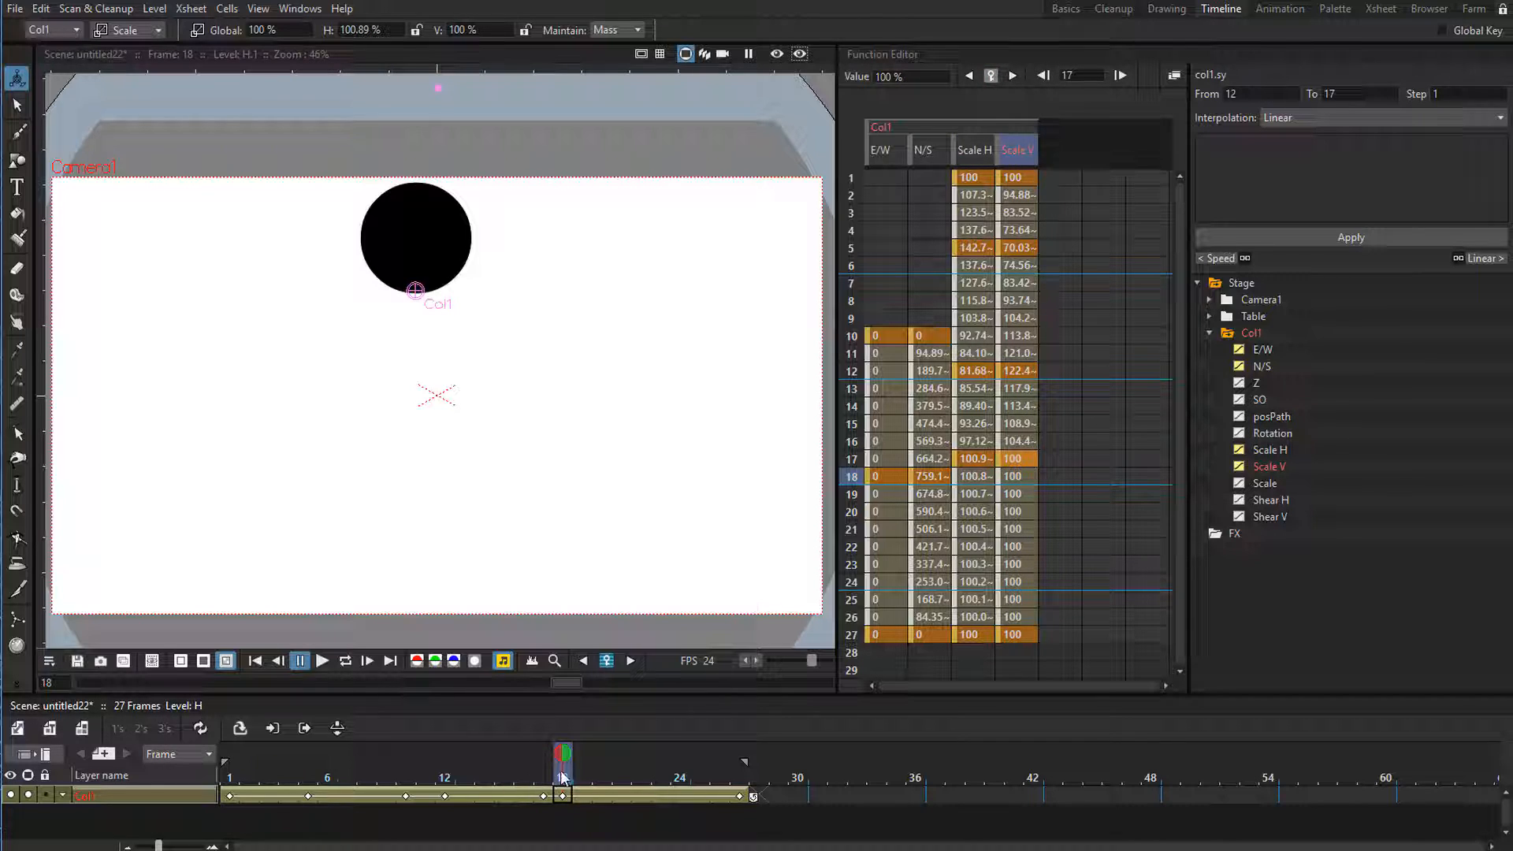
pyautogui.moveTo(535, 778); pyautogui.dragTo(580, 784)
pyautogui.moveTo(580, 784); pyautogui.dragTo(543, 787)
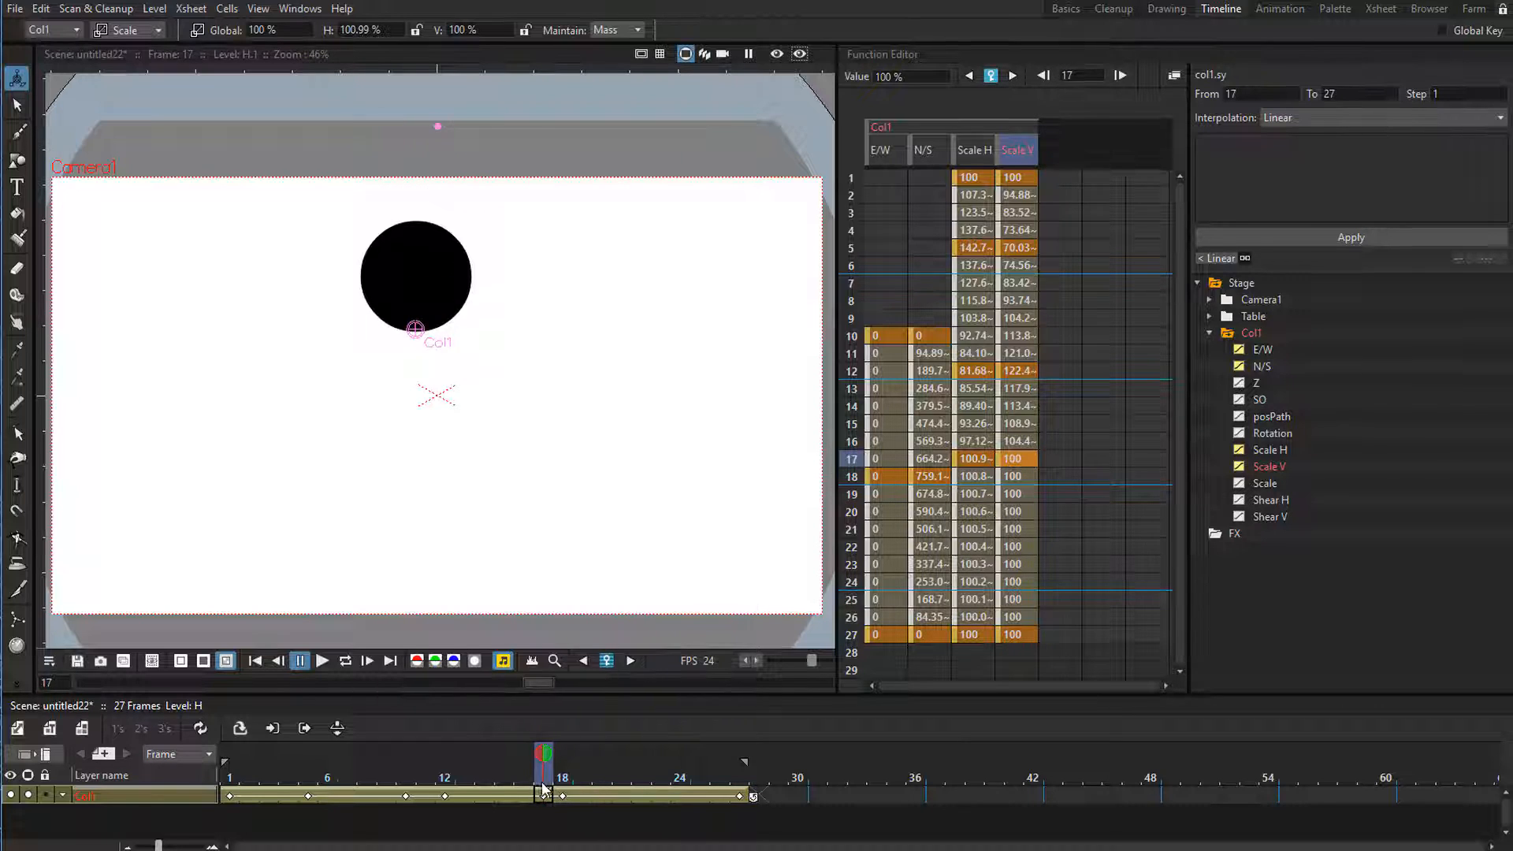
pyautogui.press('l')
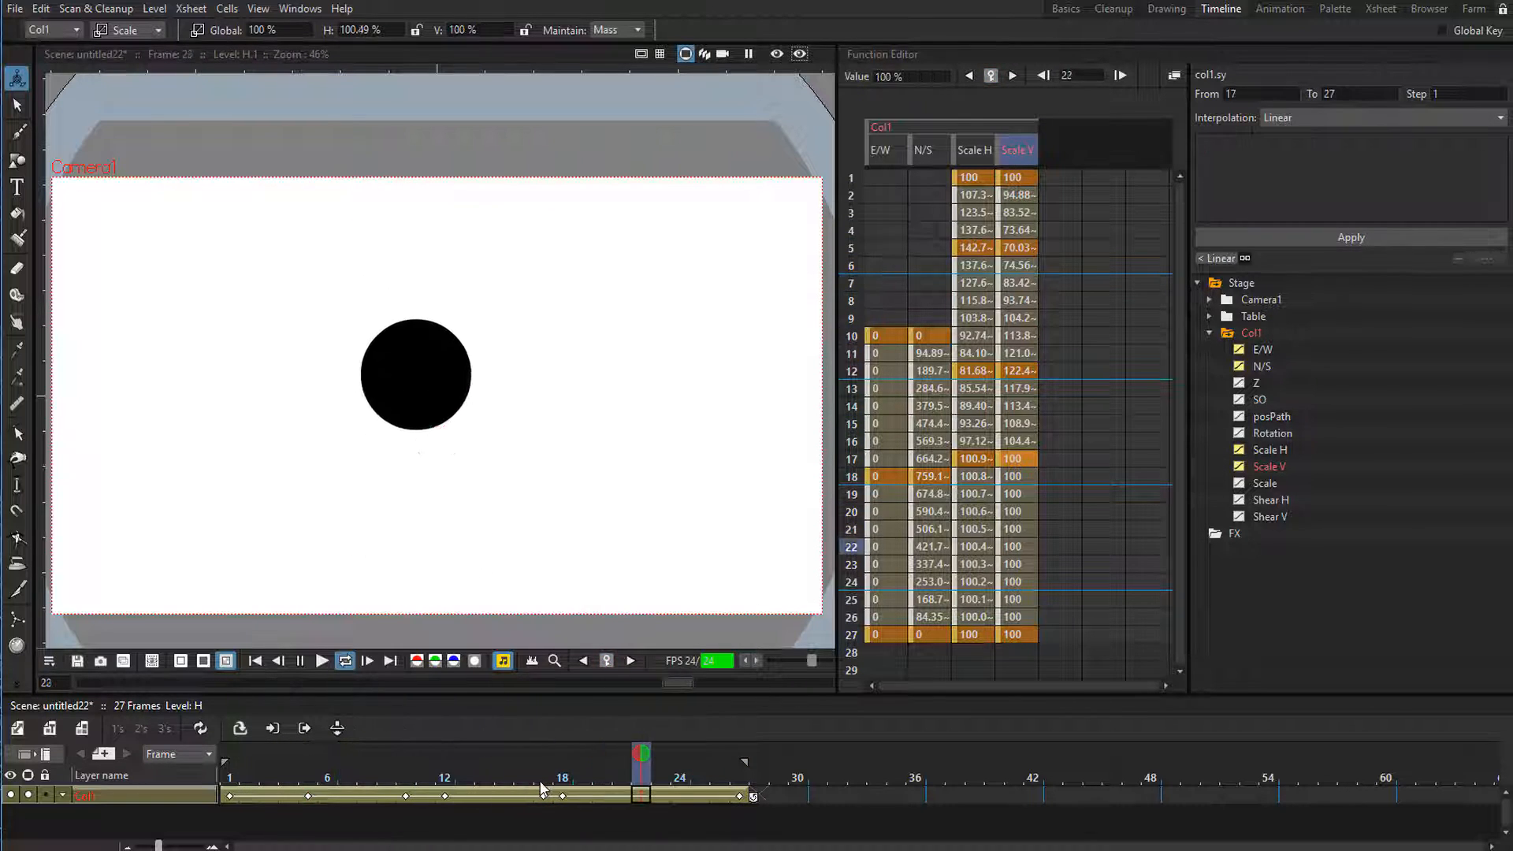
pyautogui.press('l')
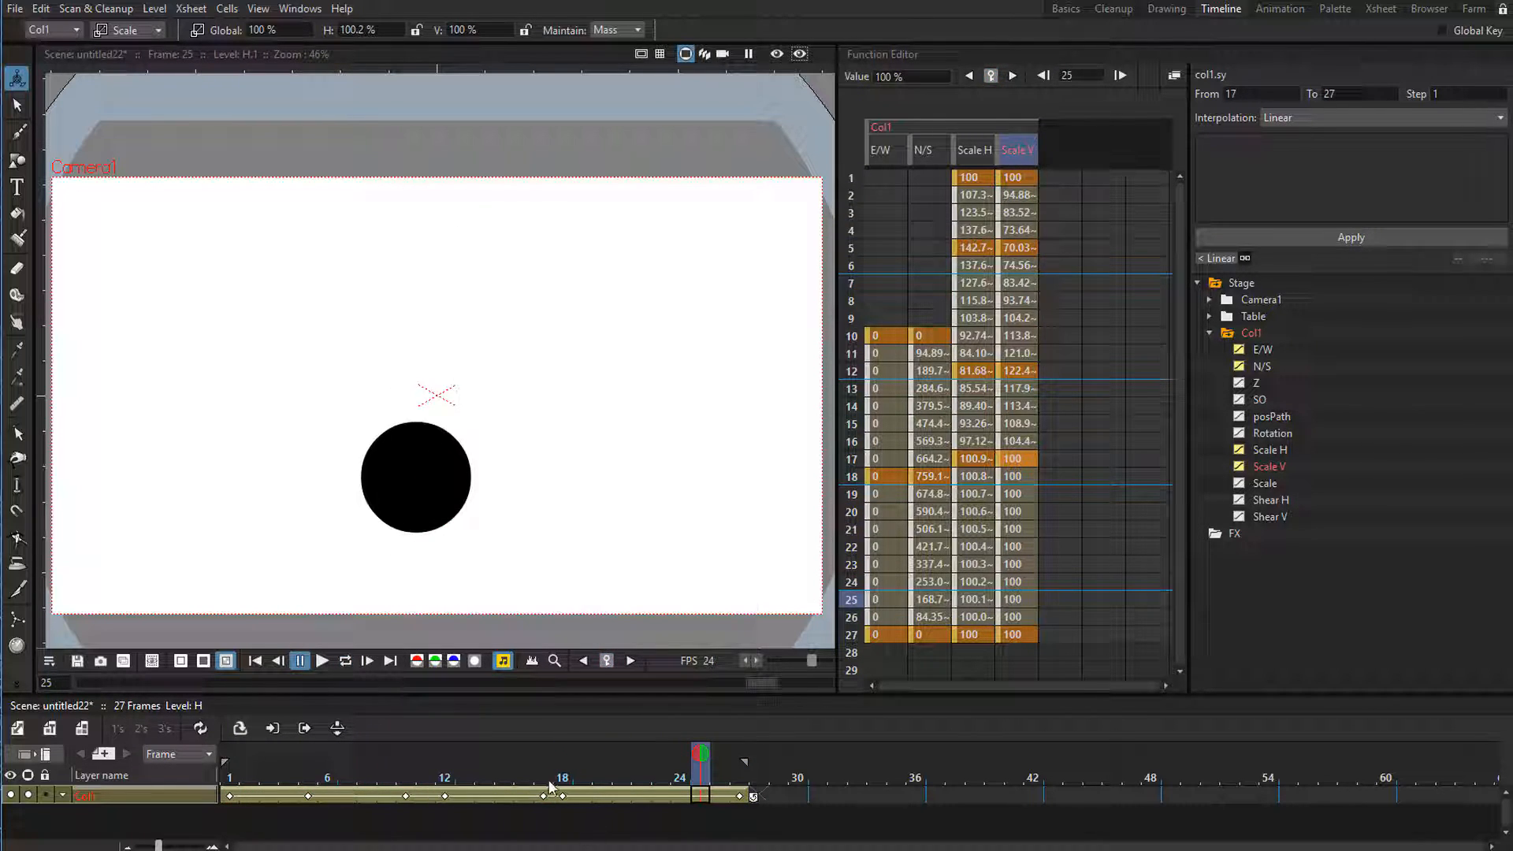
# Stretch the ball at frame 27 to about 73% horizontal and 137% vertical scale, and preview the loop.
pyautogui.moveTo(543, 779); pyautogui.dragTo(741, 797)
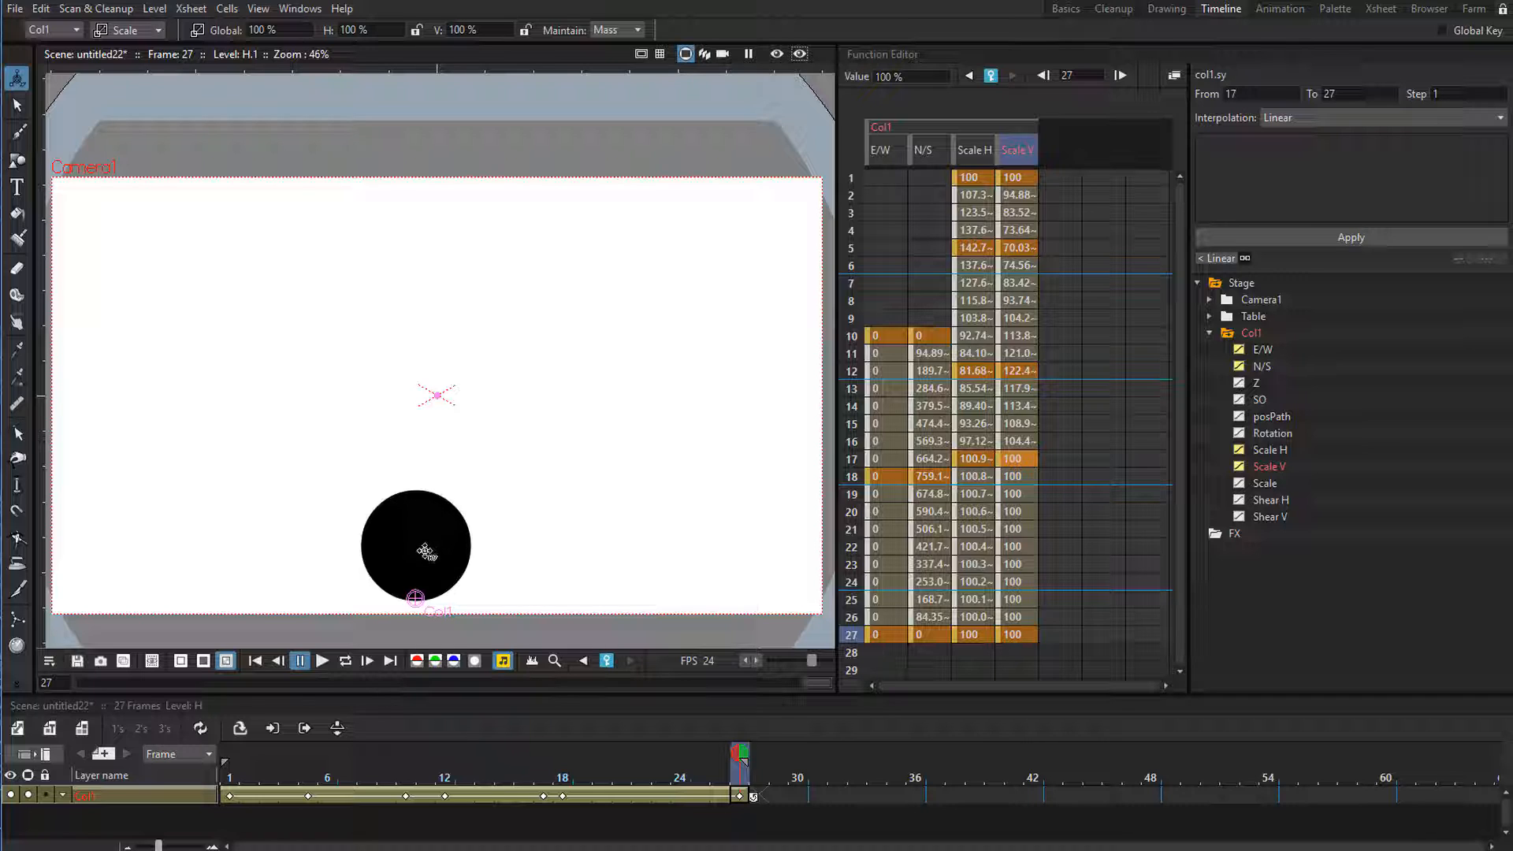
pyautogui.moveTo(431, 550); pyautogui.dragTo(436, 548)
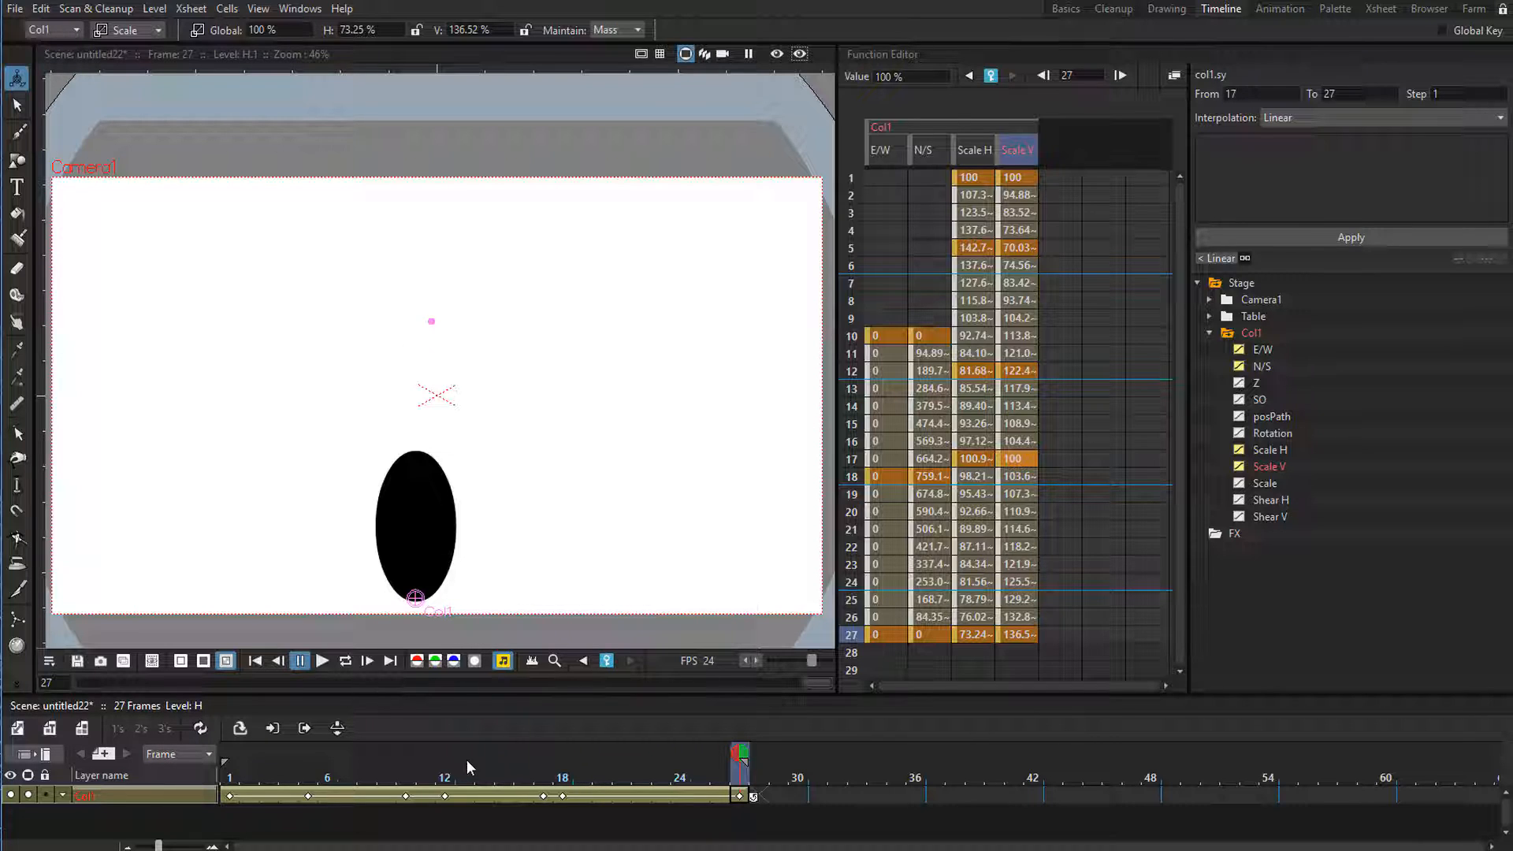
pyautogui.press('l')
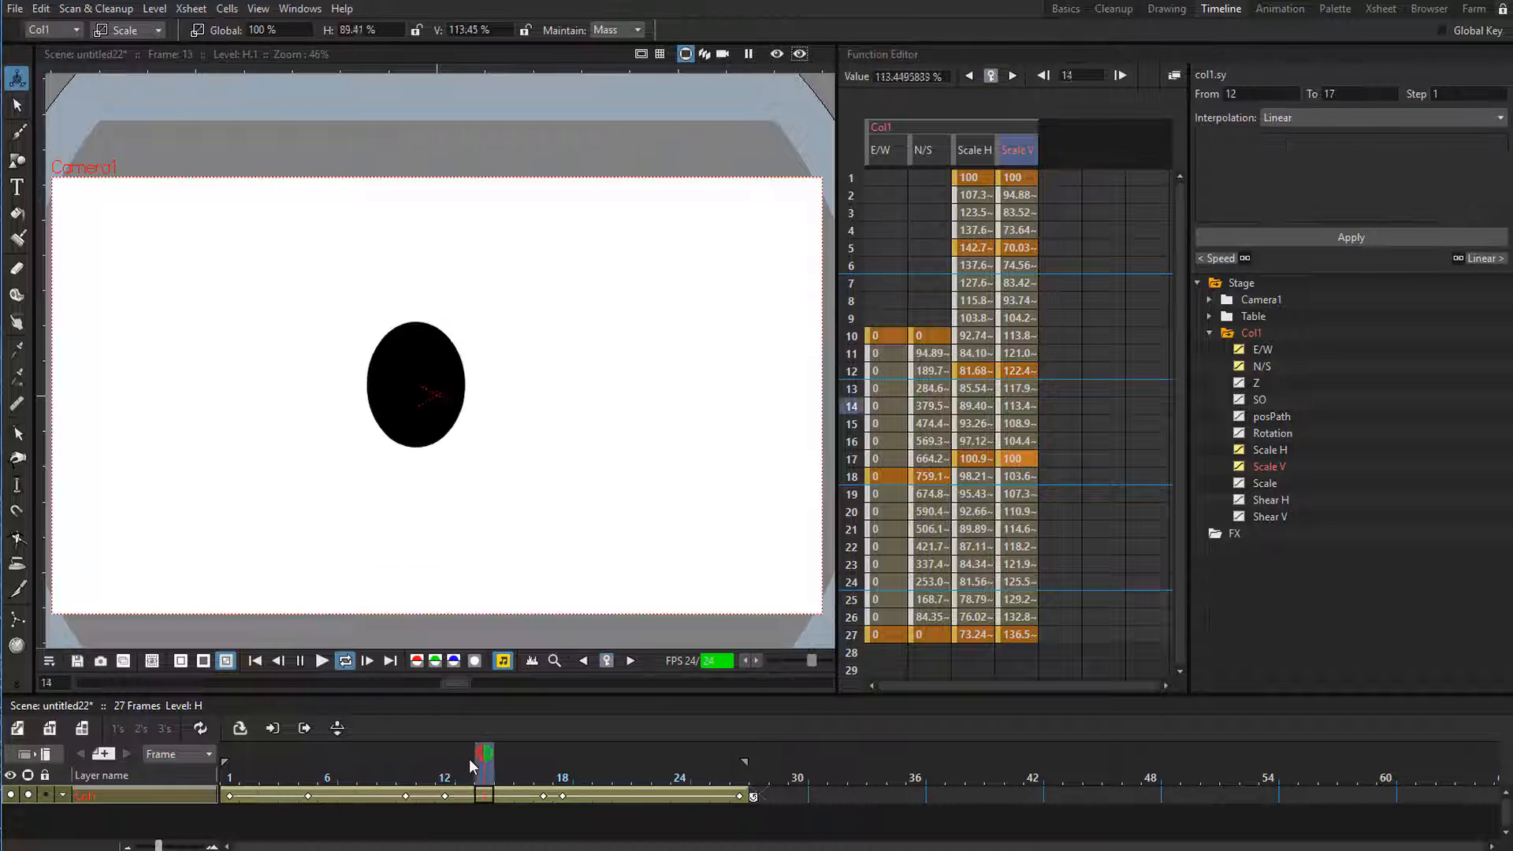
# Copy the ball's frame 27 keyframe into frame 1 and preview the loop.
pyautogui.moveTo(469, 758); pyautogui.dragTo(749, 796)
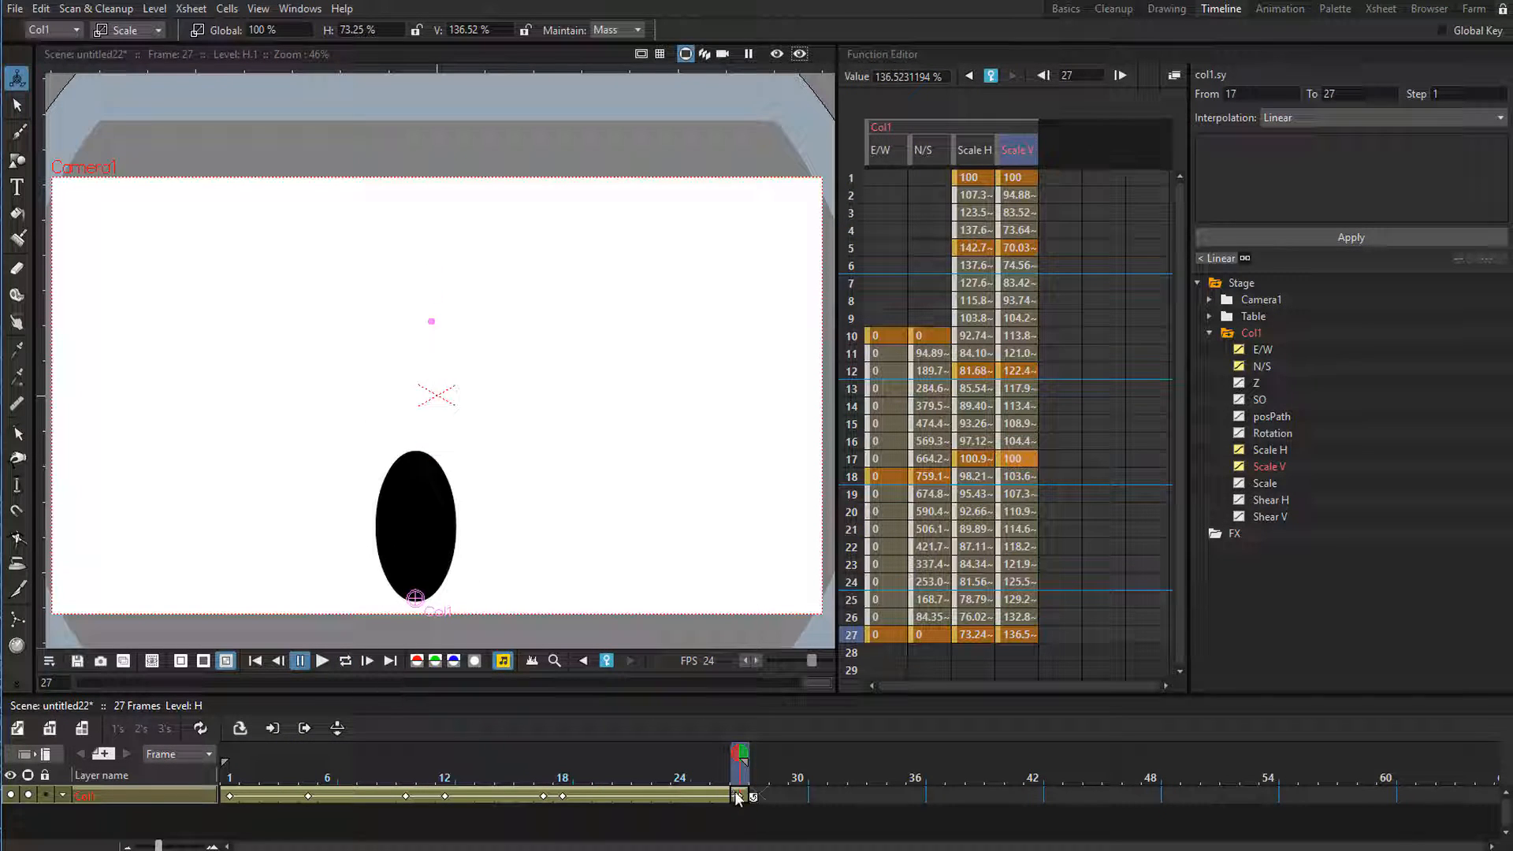
pyautogui.click(735, 796)
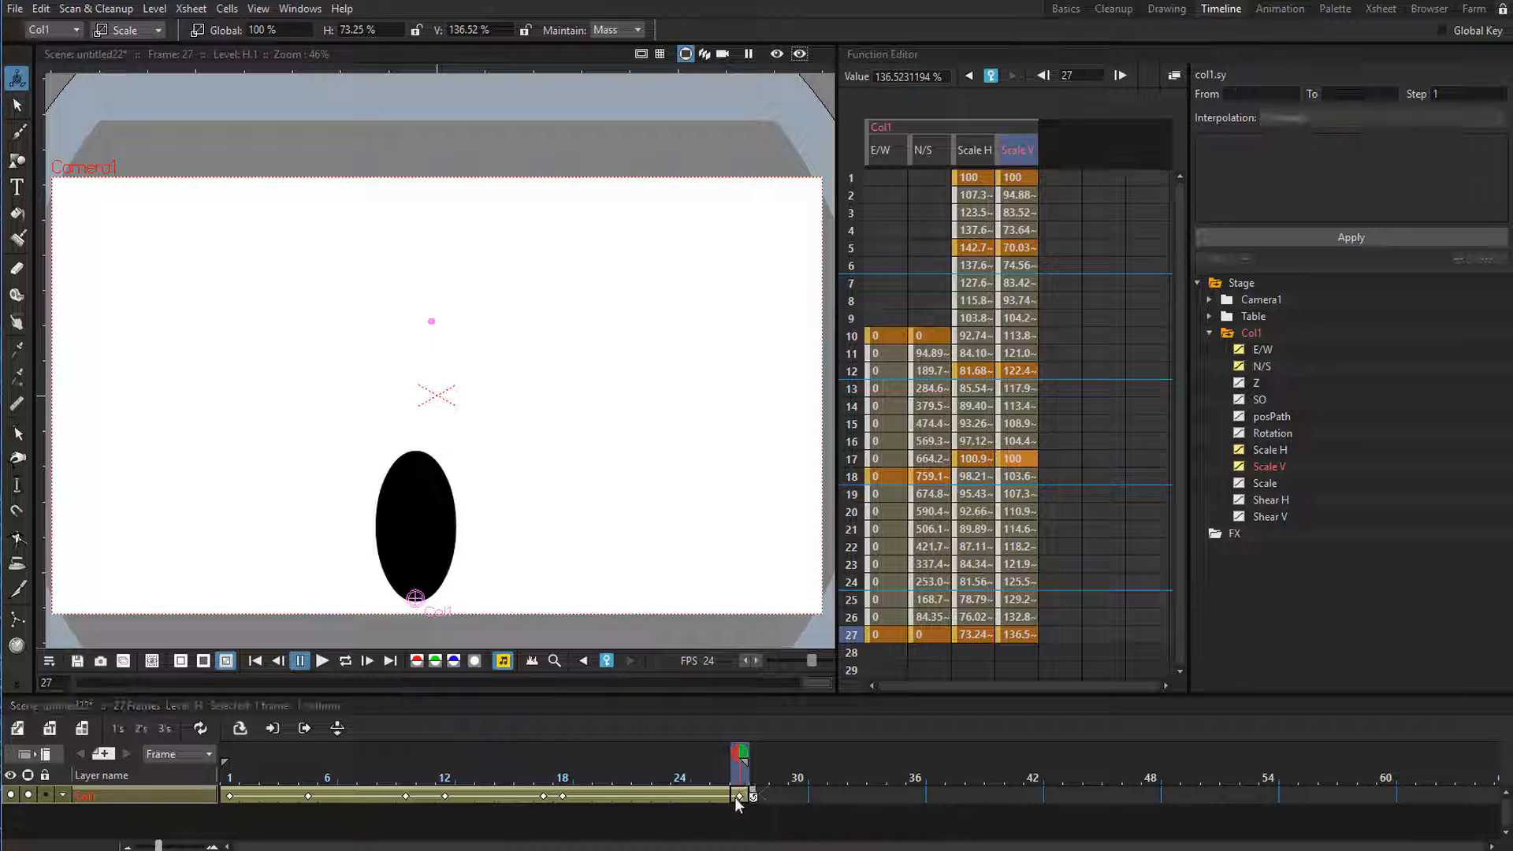
pyautogui.click(737, 794)
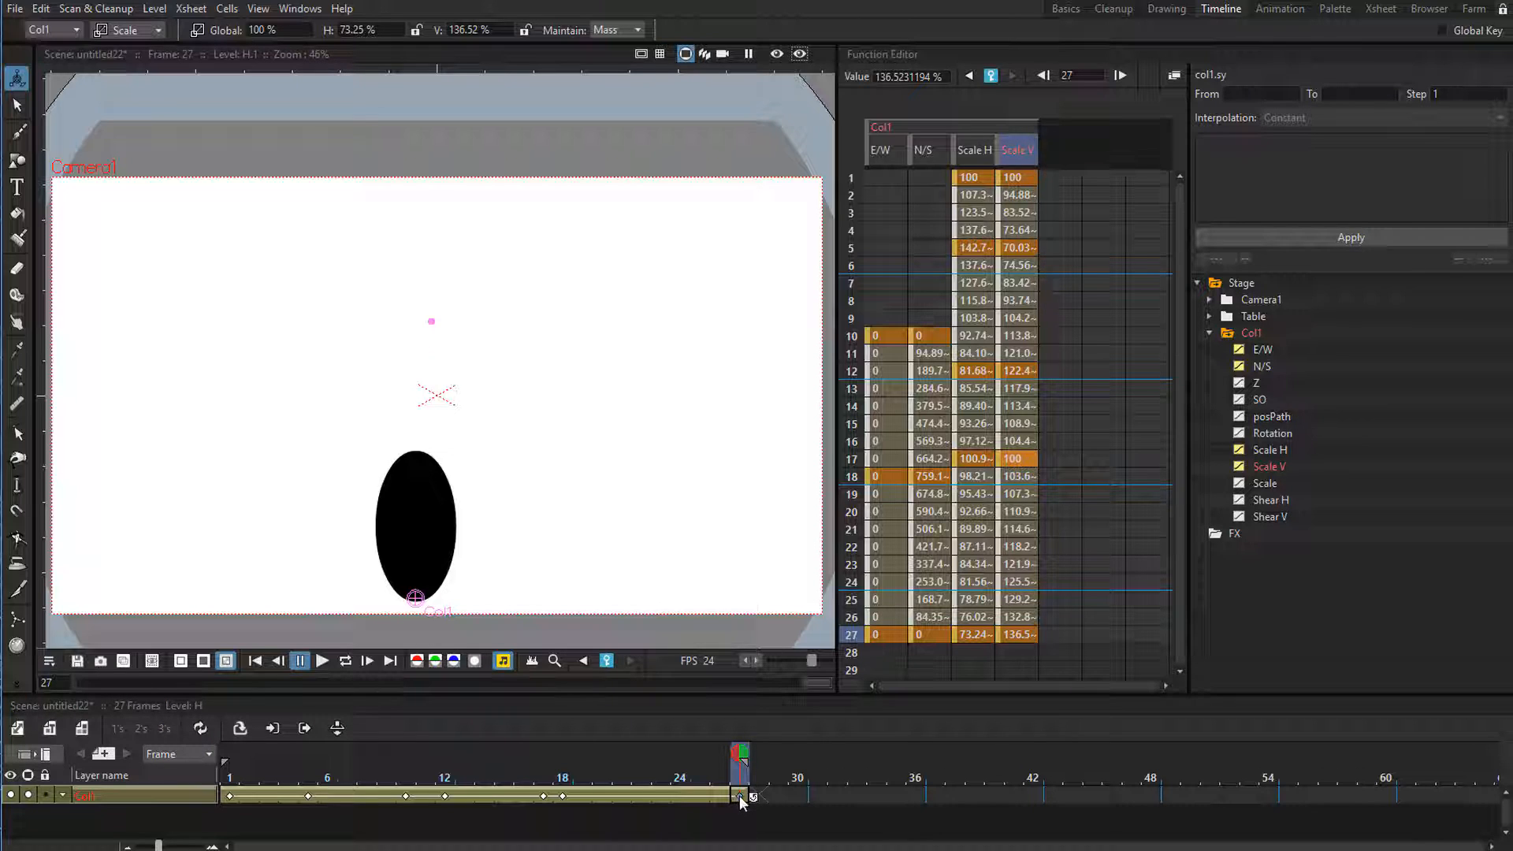
pyautogui.moveTo(739, 796); pyautogui.dragTo(228, 797)
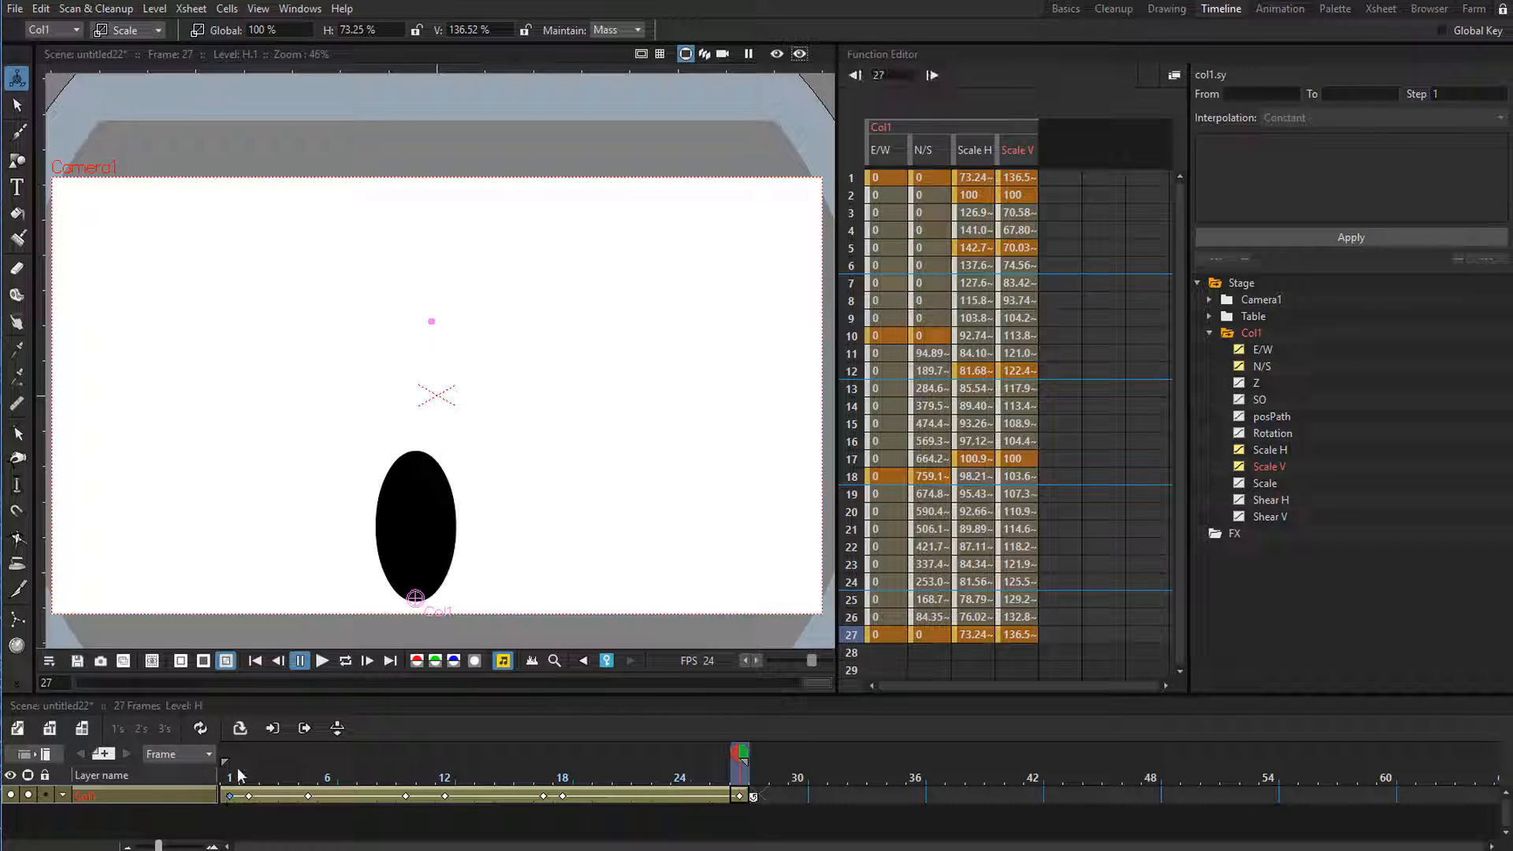
pyautogui.click(236, 771)
pyautogui.press('l')
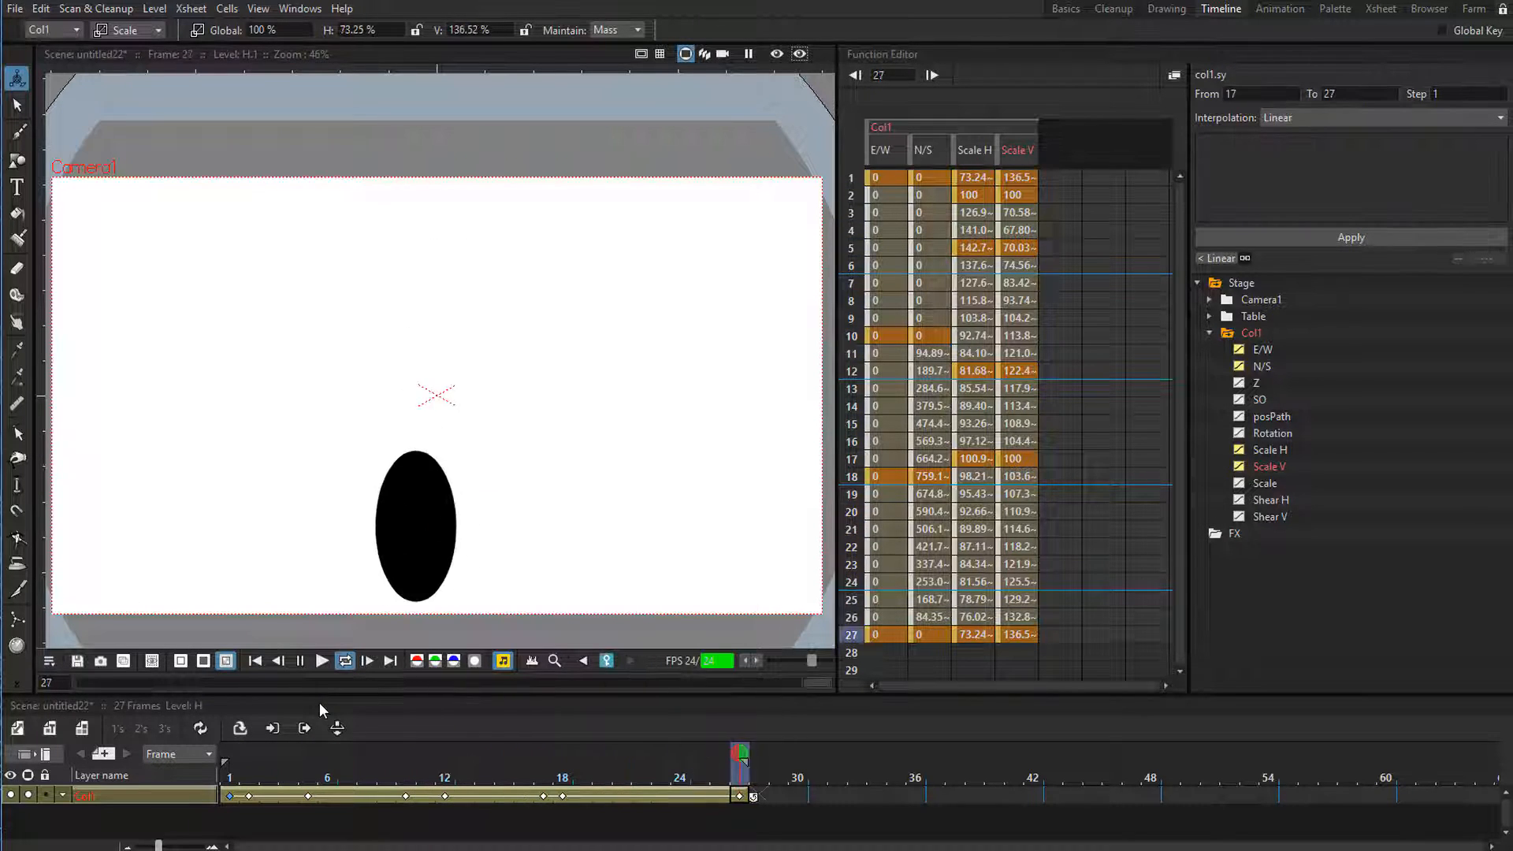
pyautogui.press('p')
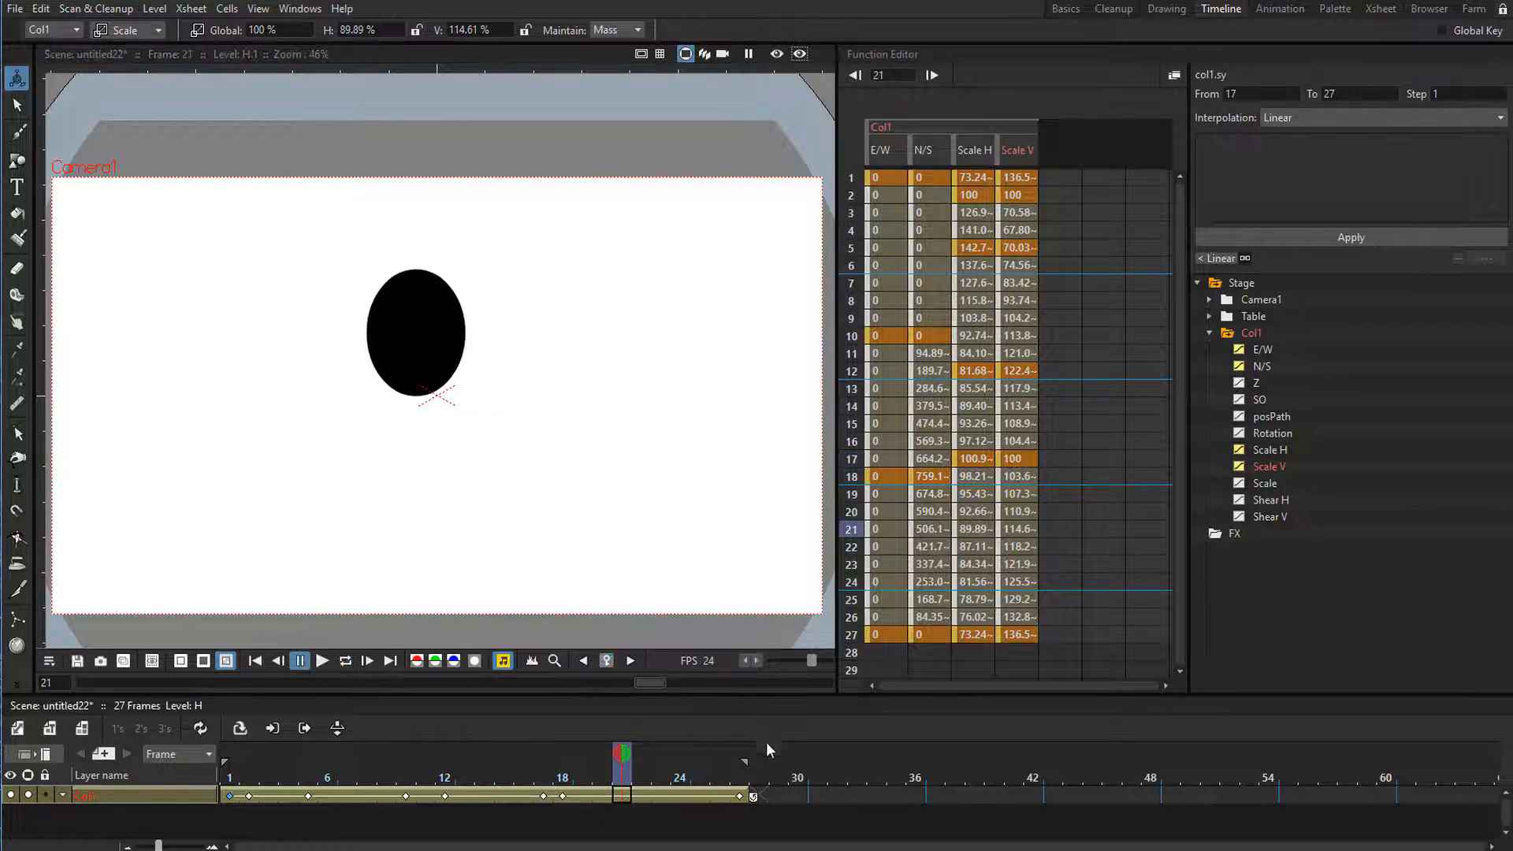
# Shorten the playback range to end at frame 26 and preview the loop from frame 1.
pyautogui.click(734, 769)
pyautogui.click(231, 778)
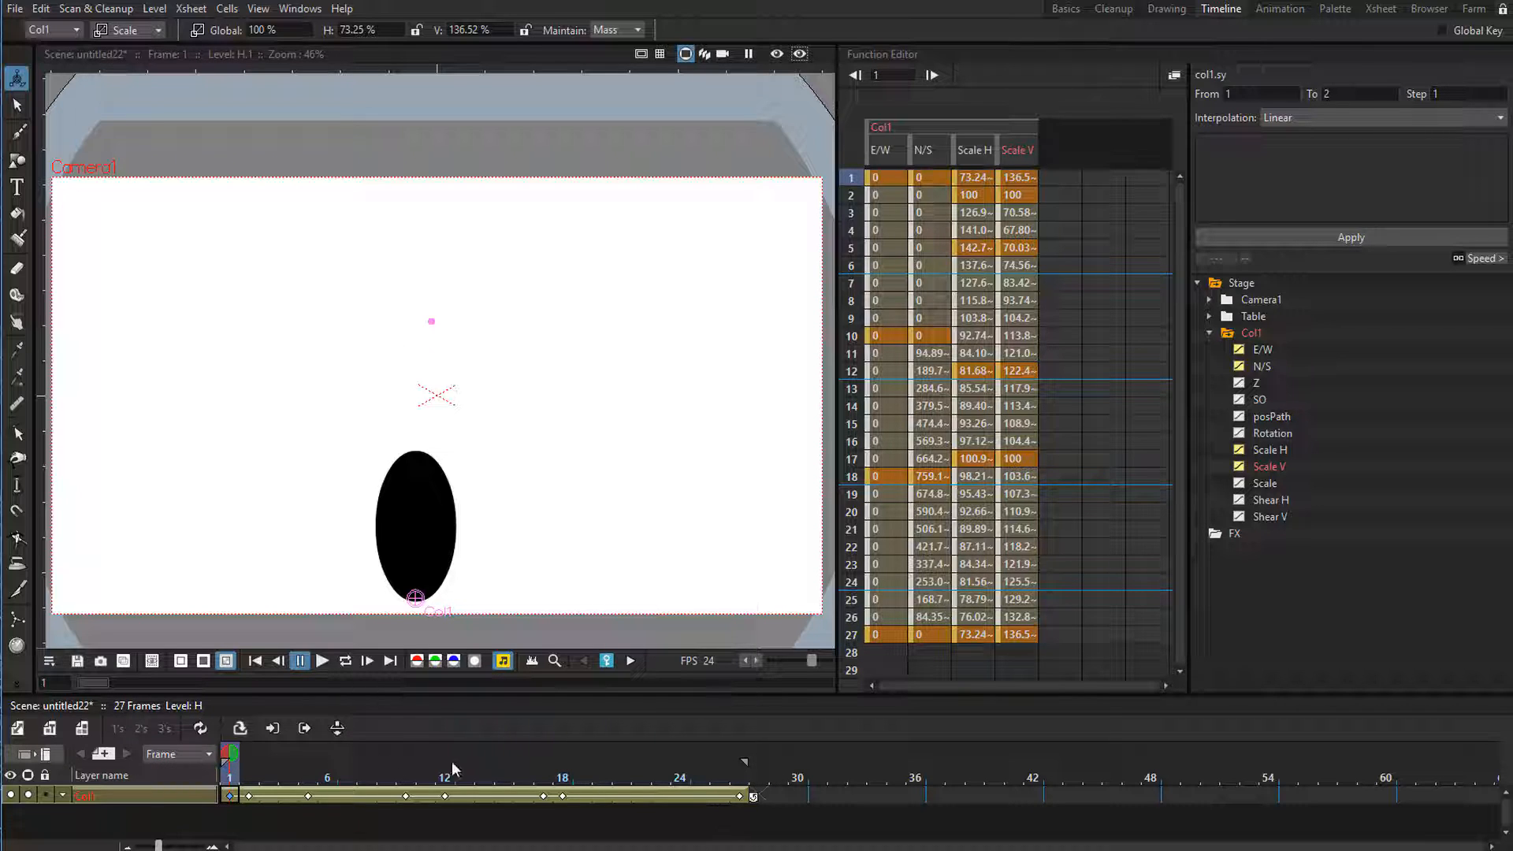
pyautogui.click(229, 795)
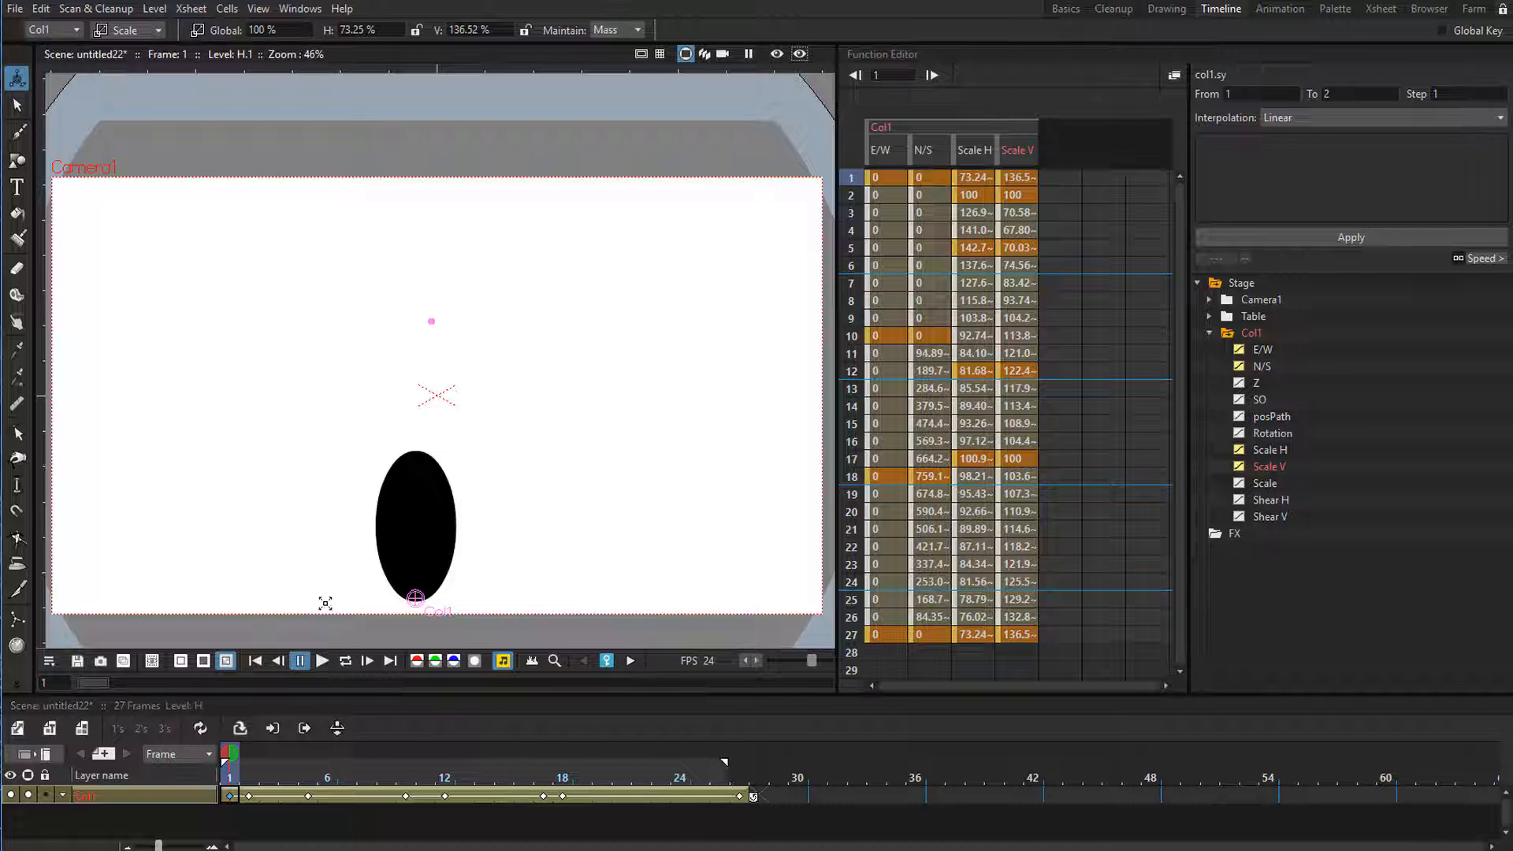
pyautogui.press('l')
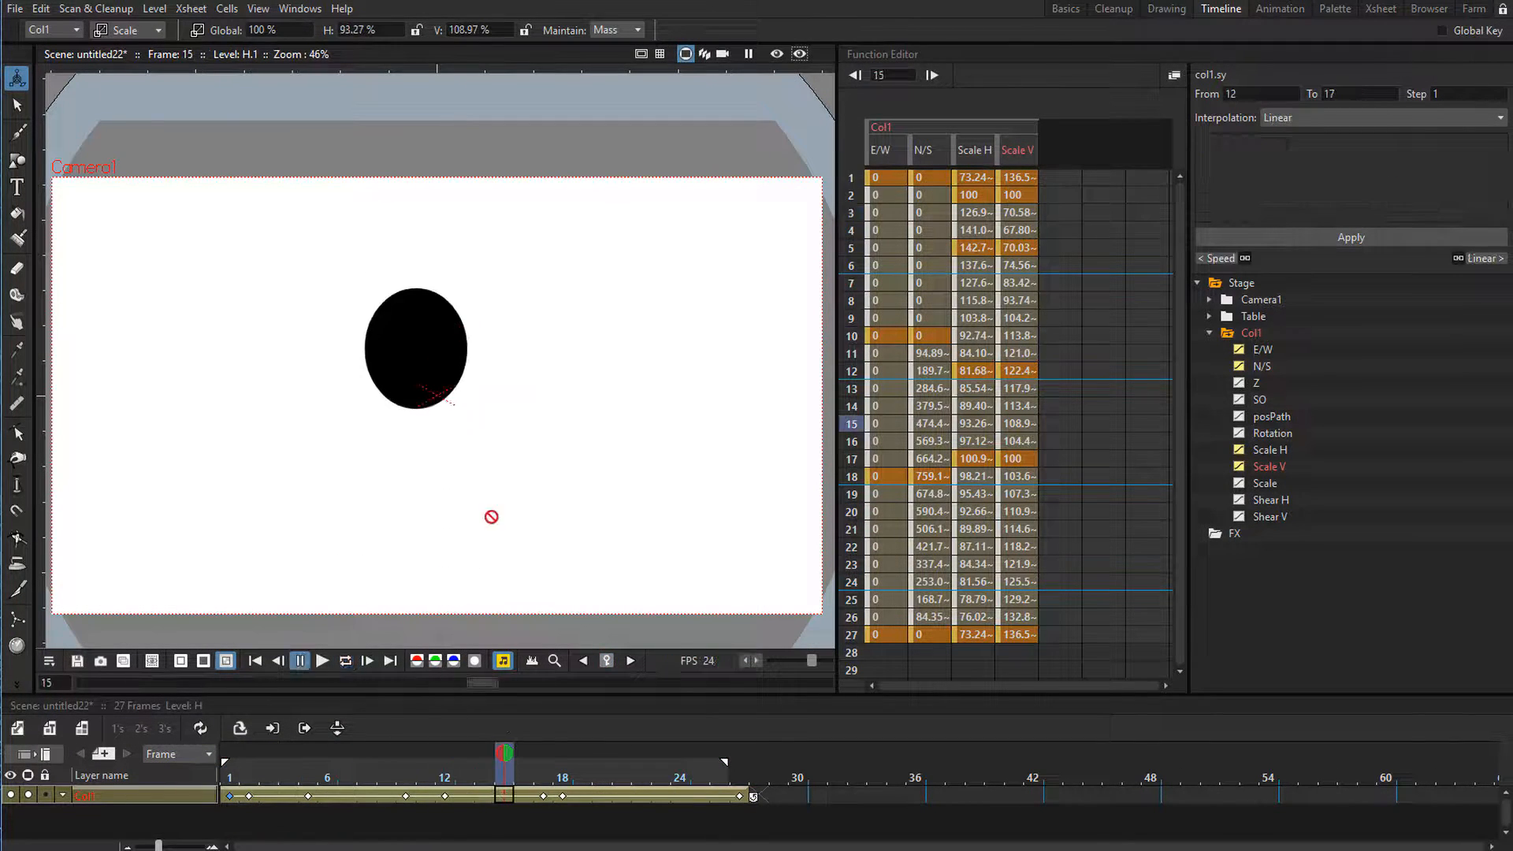
pyautogui.click(509, 790)
pyautogui.moveTo(520, 788); pyautogui.dragTo(230, 792)
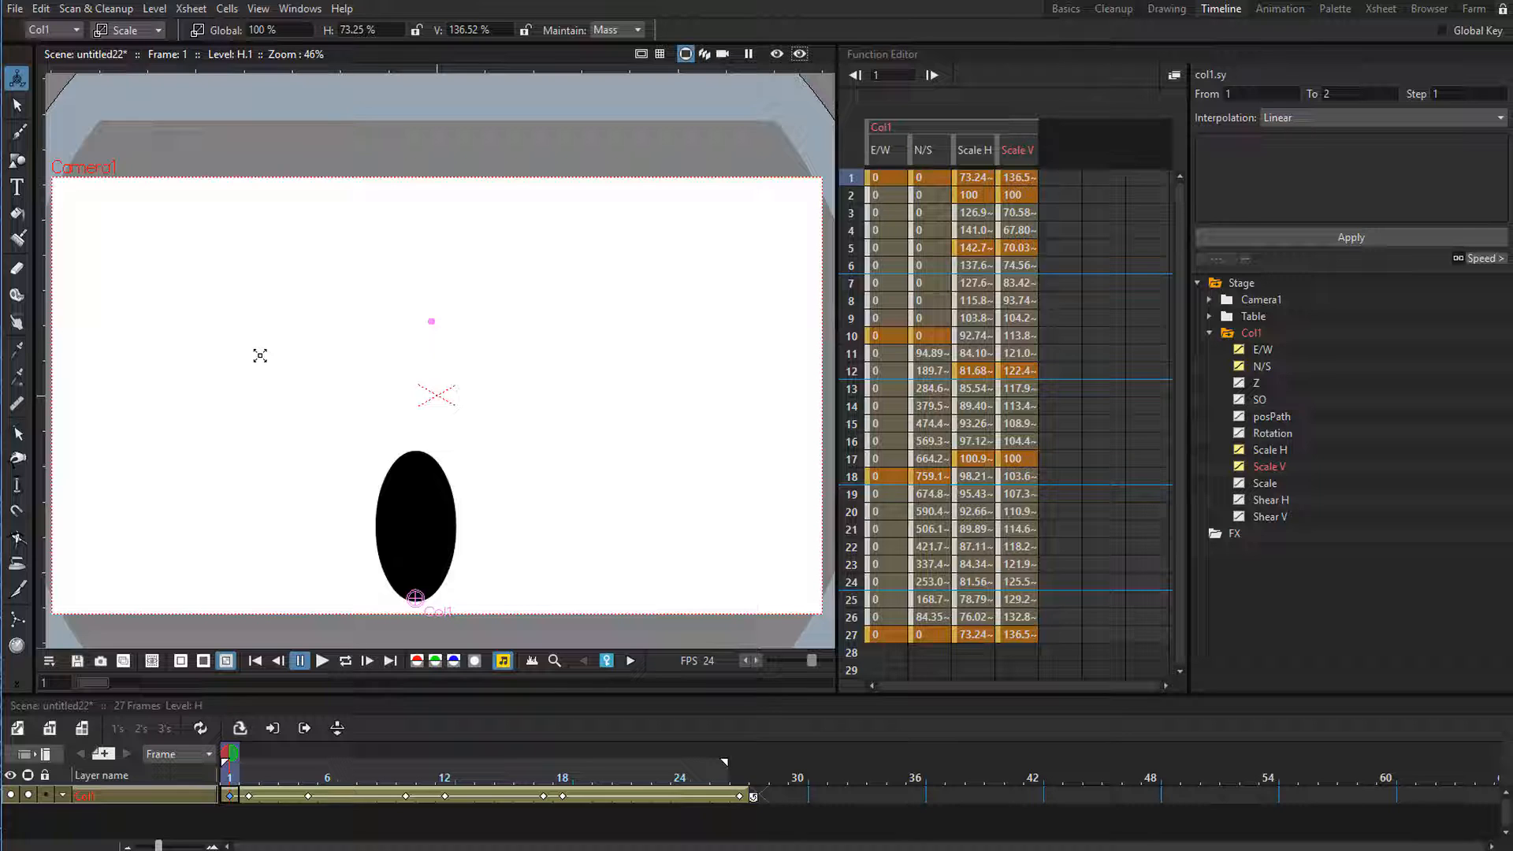
pyautogui.press('l')
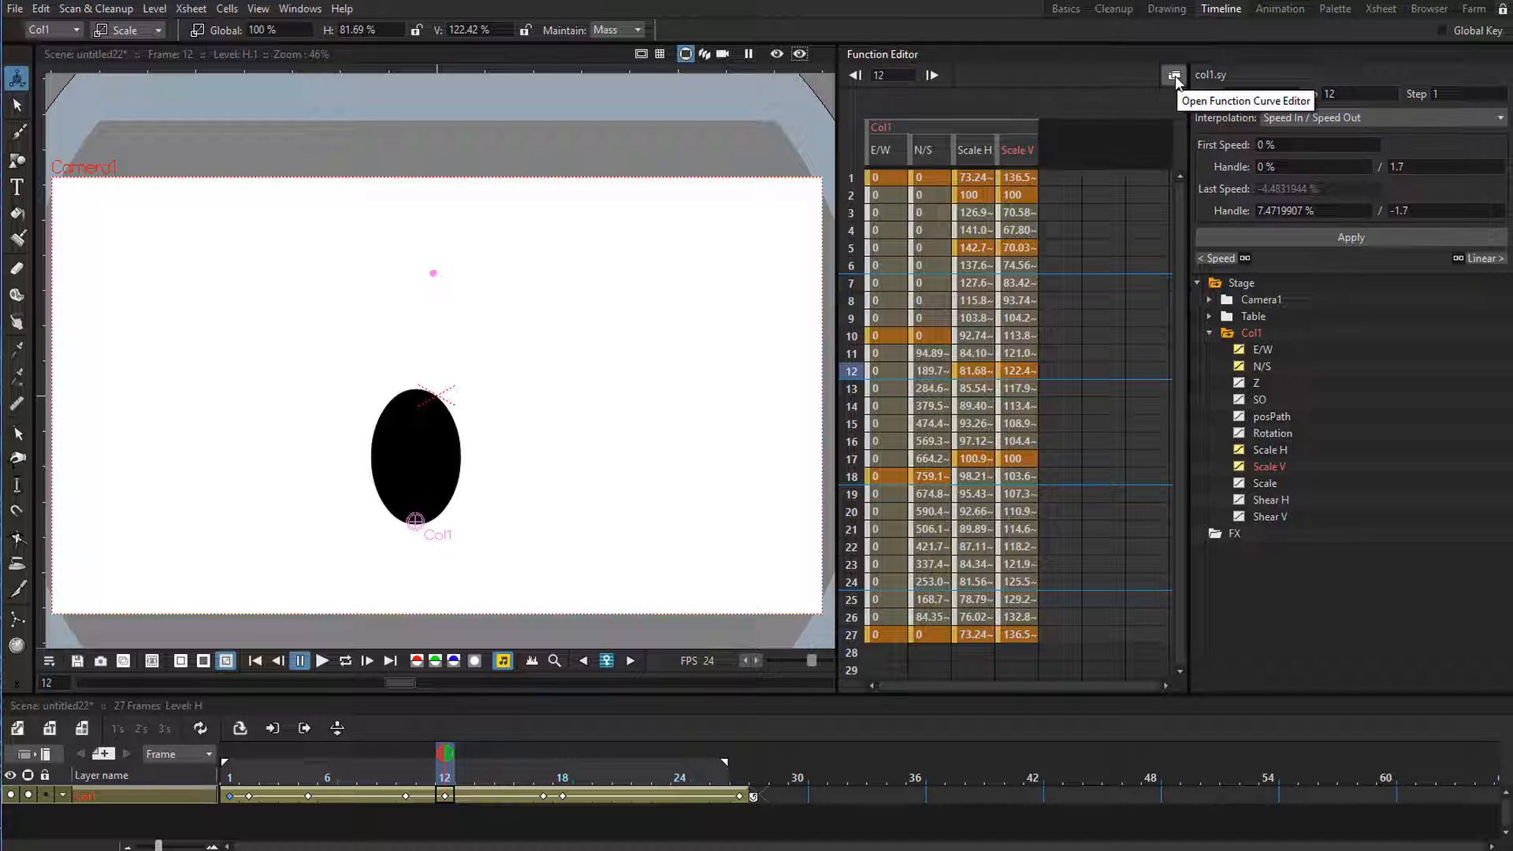
# Open the Function Curve Editor for Col1 and arrange it so the curves and the channel list are both visible.
pyautogui.click(1175, 77)
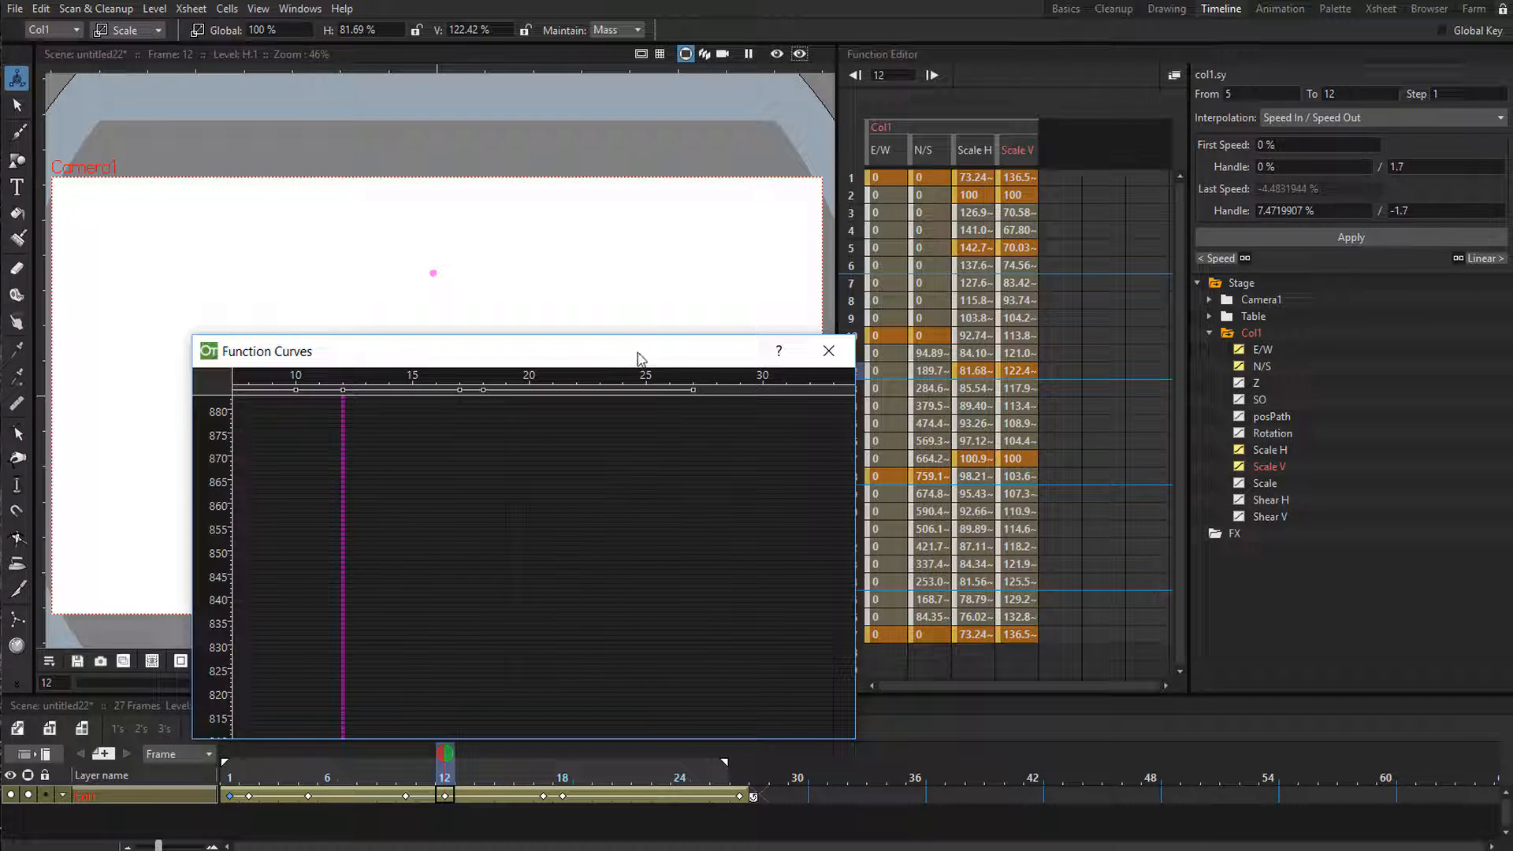
pyautogui.moveTo(639, 360); pyautogui.dragTo(633, 233)
pyautogui.scroll(-3, 551, 449)
pyautogui.scroll(-8, 550, 450)
pyautogui.scroll(8, 552, 461)
pyautogui.moveTo(461, 227); pyautogui.dragTo(961, 298)
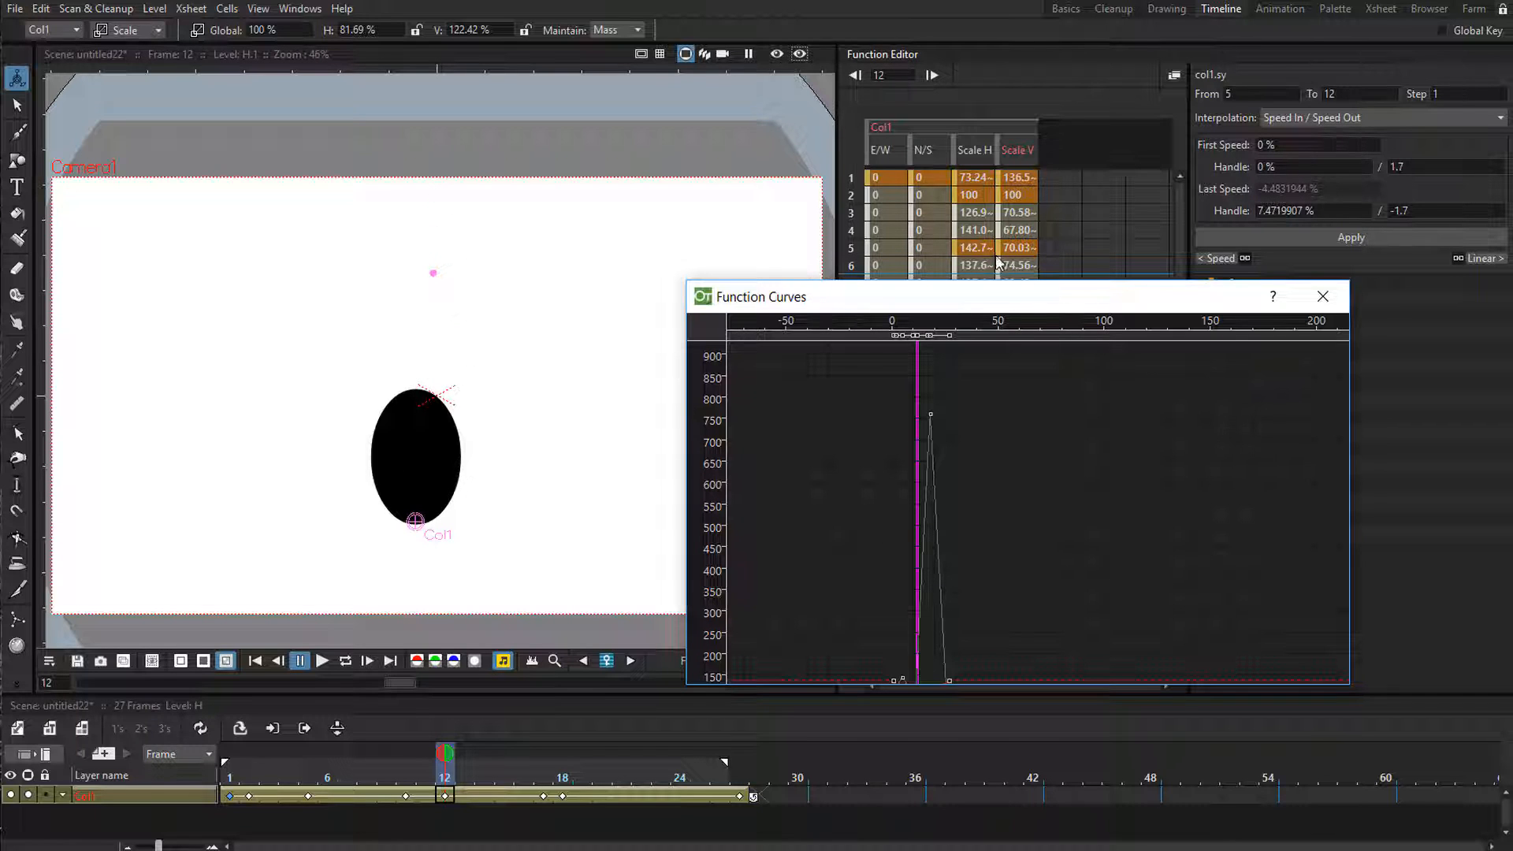
pyautogui.moveTo(960, 304); pyautogui.dragTo(431, 219)
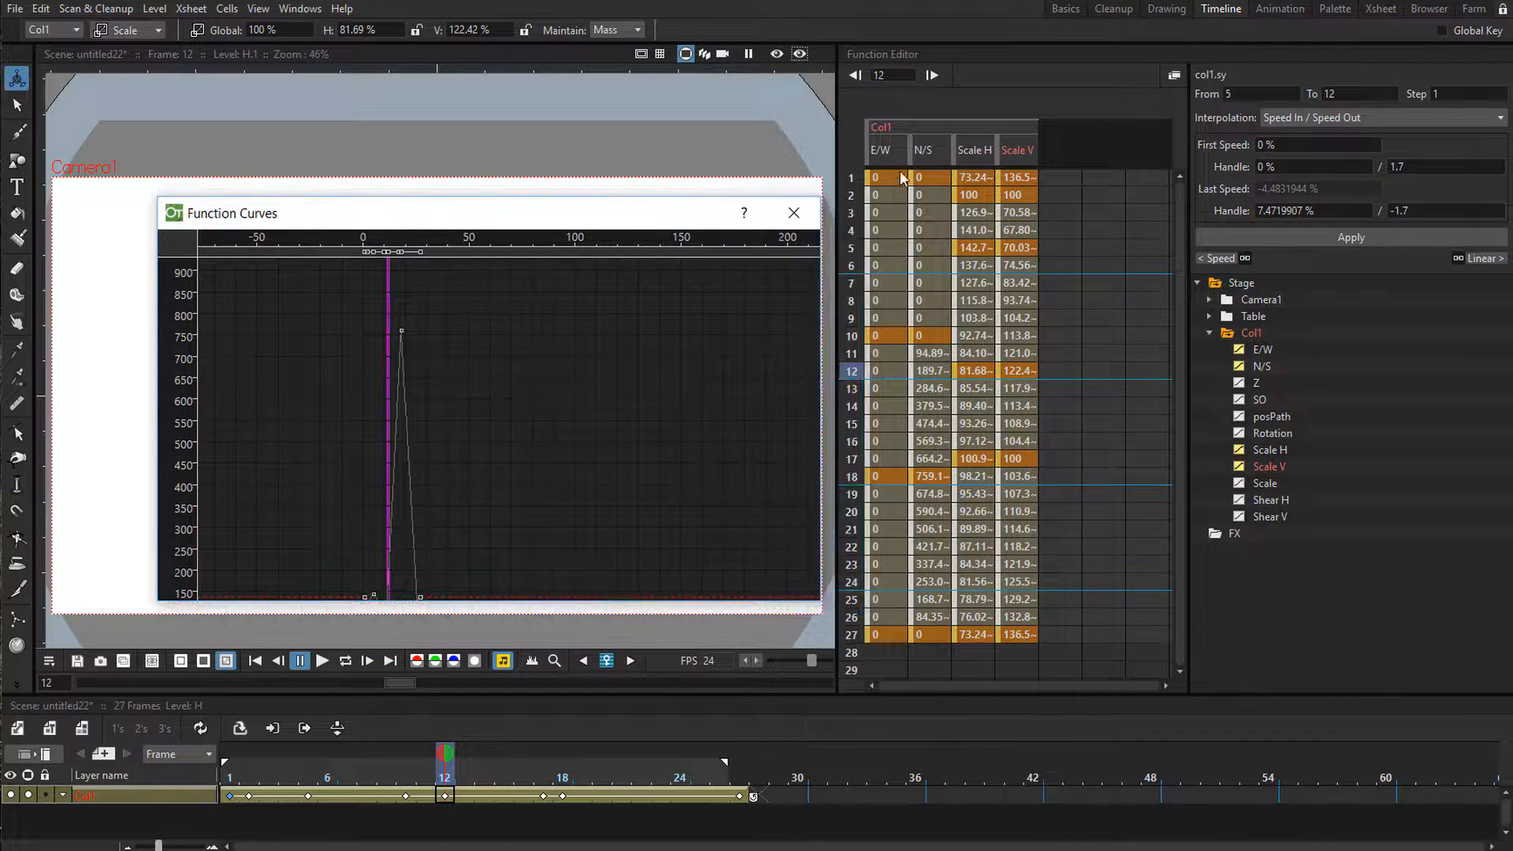
pyautogui.moveTo(631, 212)
pyautogui.mouseDown()
pyautogui.moveTo(641, 230)
pyautogui.moveTo(626, 215)
pyautogui.mouseUp()
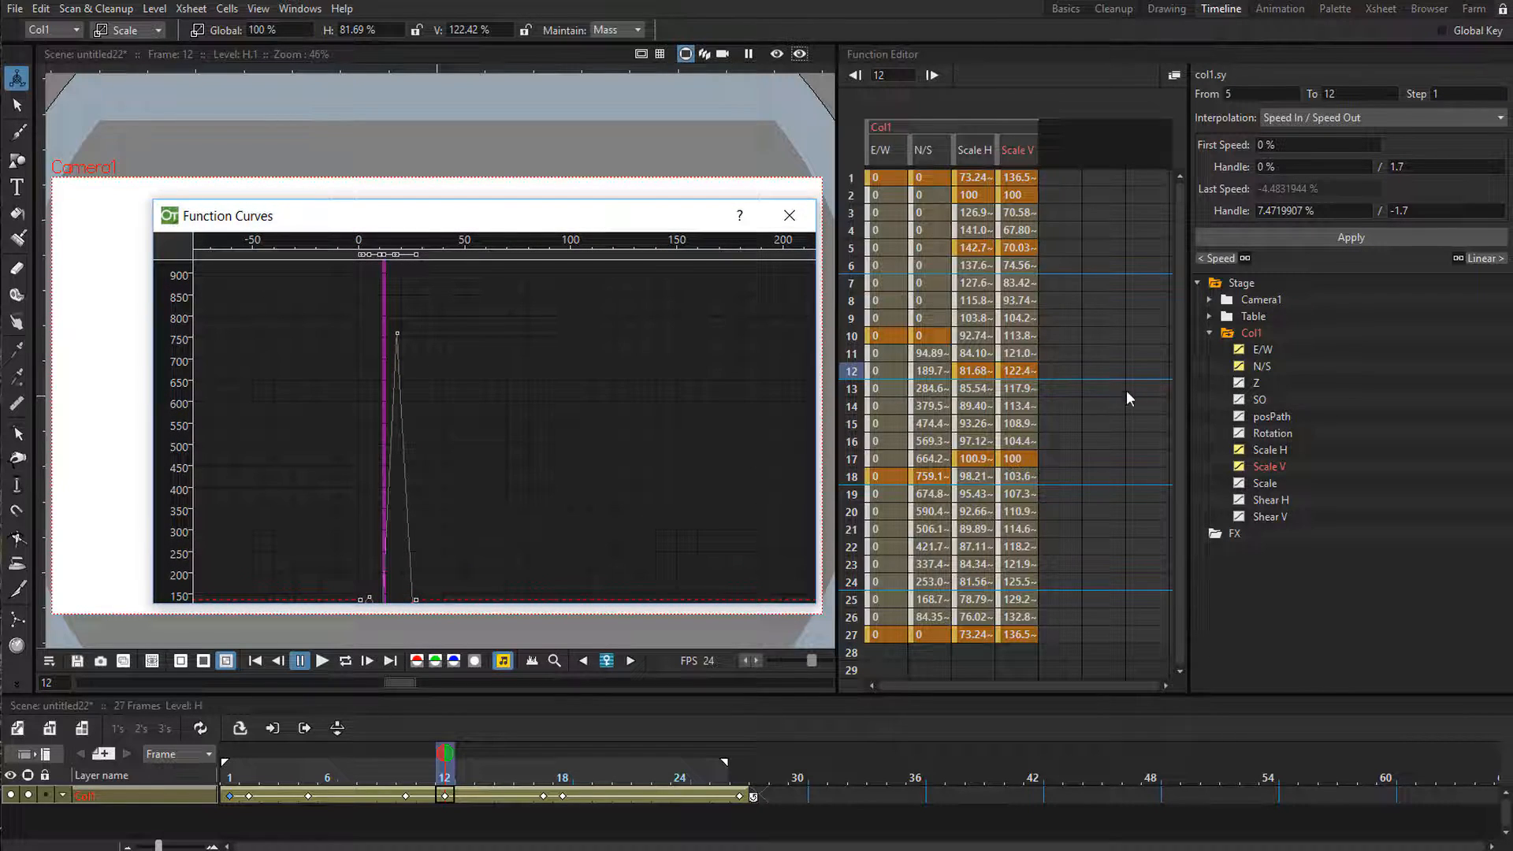
# Hide Col1's Scale V, Scale H and E/W channels so that only the N/S curve is shown.
pyautogui.click(1239, 465)
pyautogui.click(1239, 449)
pyautogui.click(1238, 350)
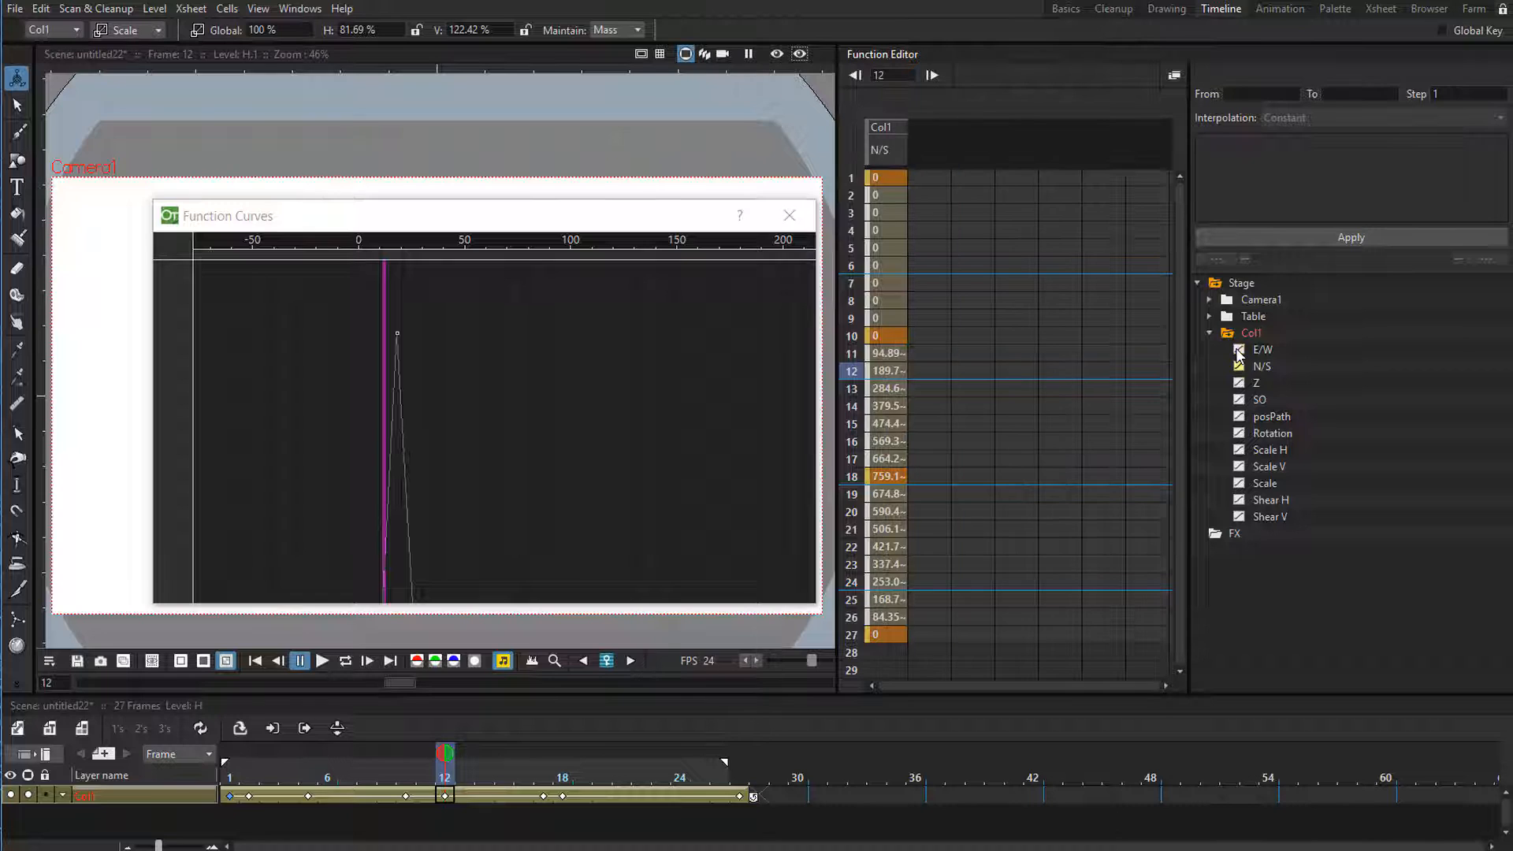
pyautogui.moveTo(593, 222); pyautogui.dragTo(594, 223)
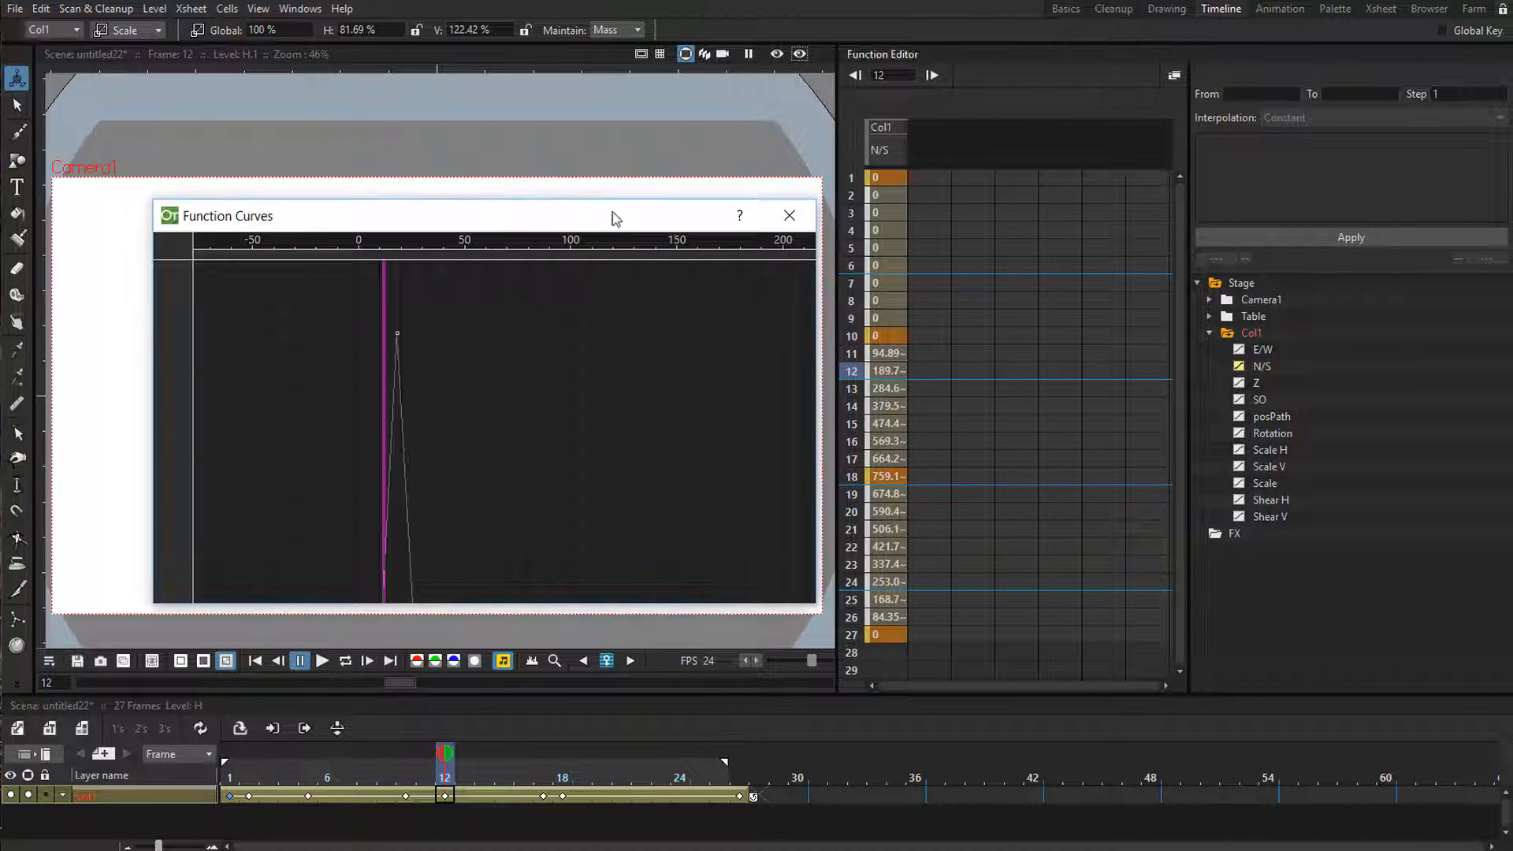
pyautogui.moveTo(594, 223); pyautogui.dragTo(1039, 209)
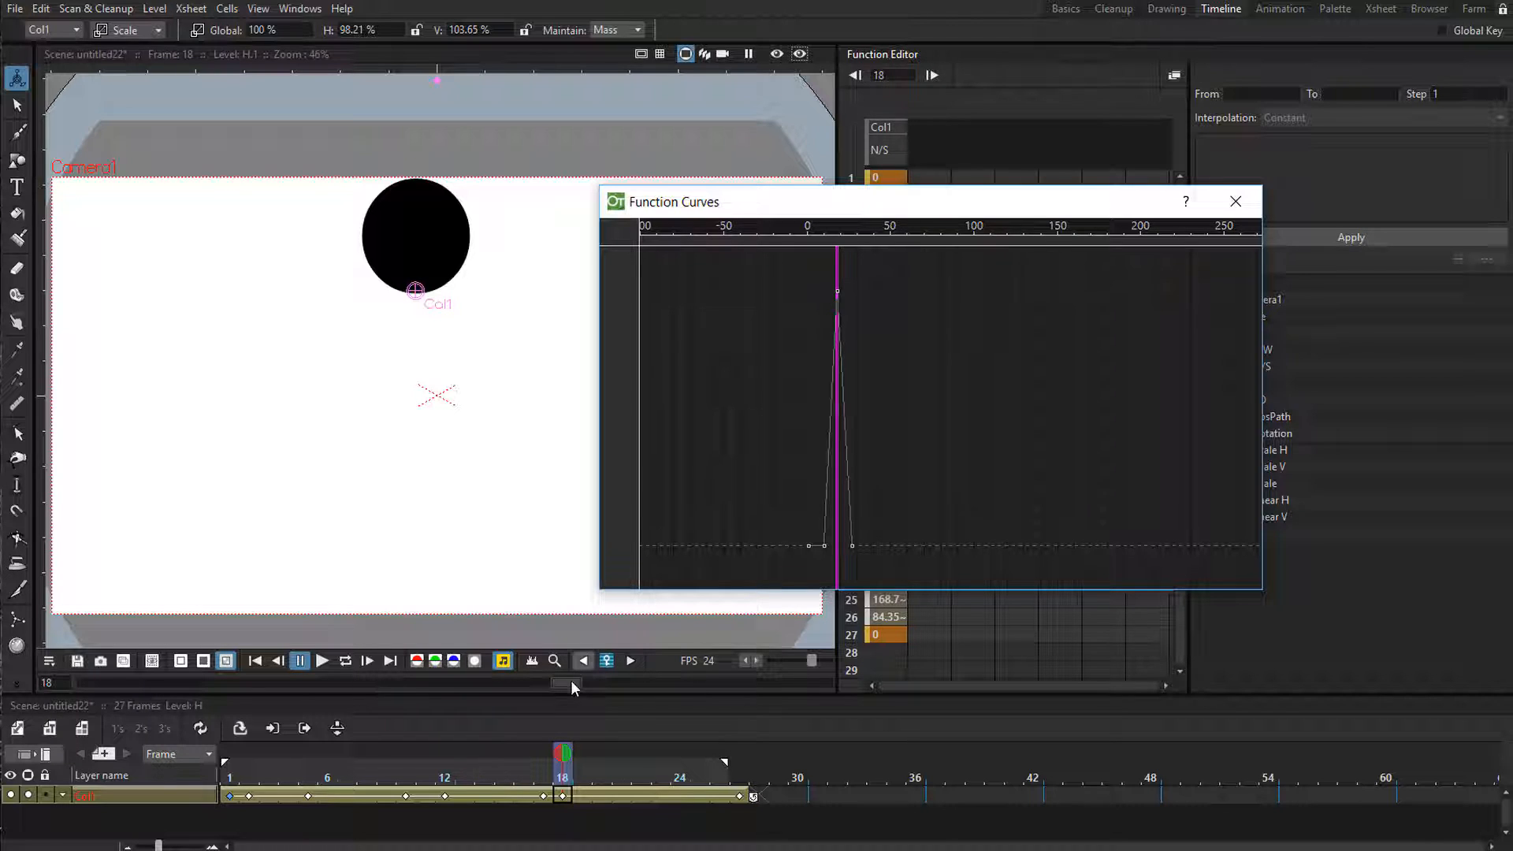
# Apply Speed In / Speed Out interpolation to Col1's N/S segment from frame 10 to frame 18.
pyautogui.moveTo(499, 777)
pyautogui.mouseDown()
pyautogui.moveTo(445, 776)
pyautogui.moveTo(559, 782)
pyautogui.mouseUp()
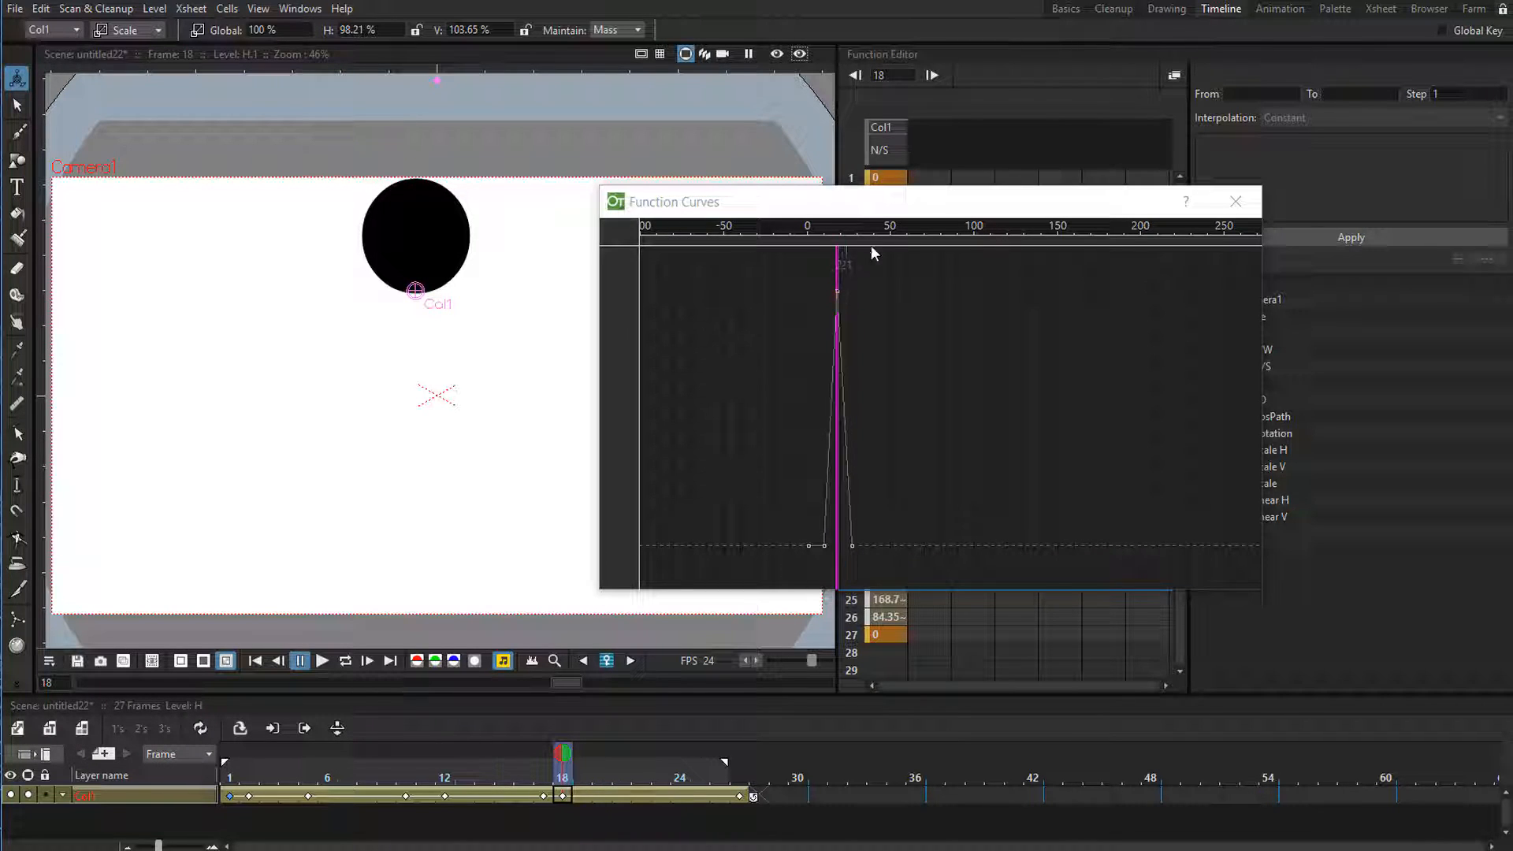
pyautogui.moveTo(913, 211); pyautogui.dragTo(383, 148)
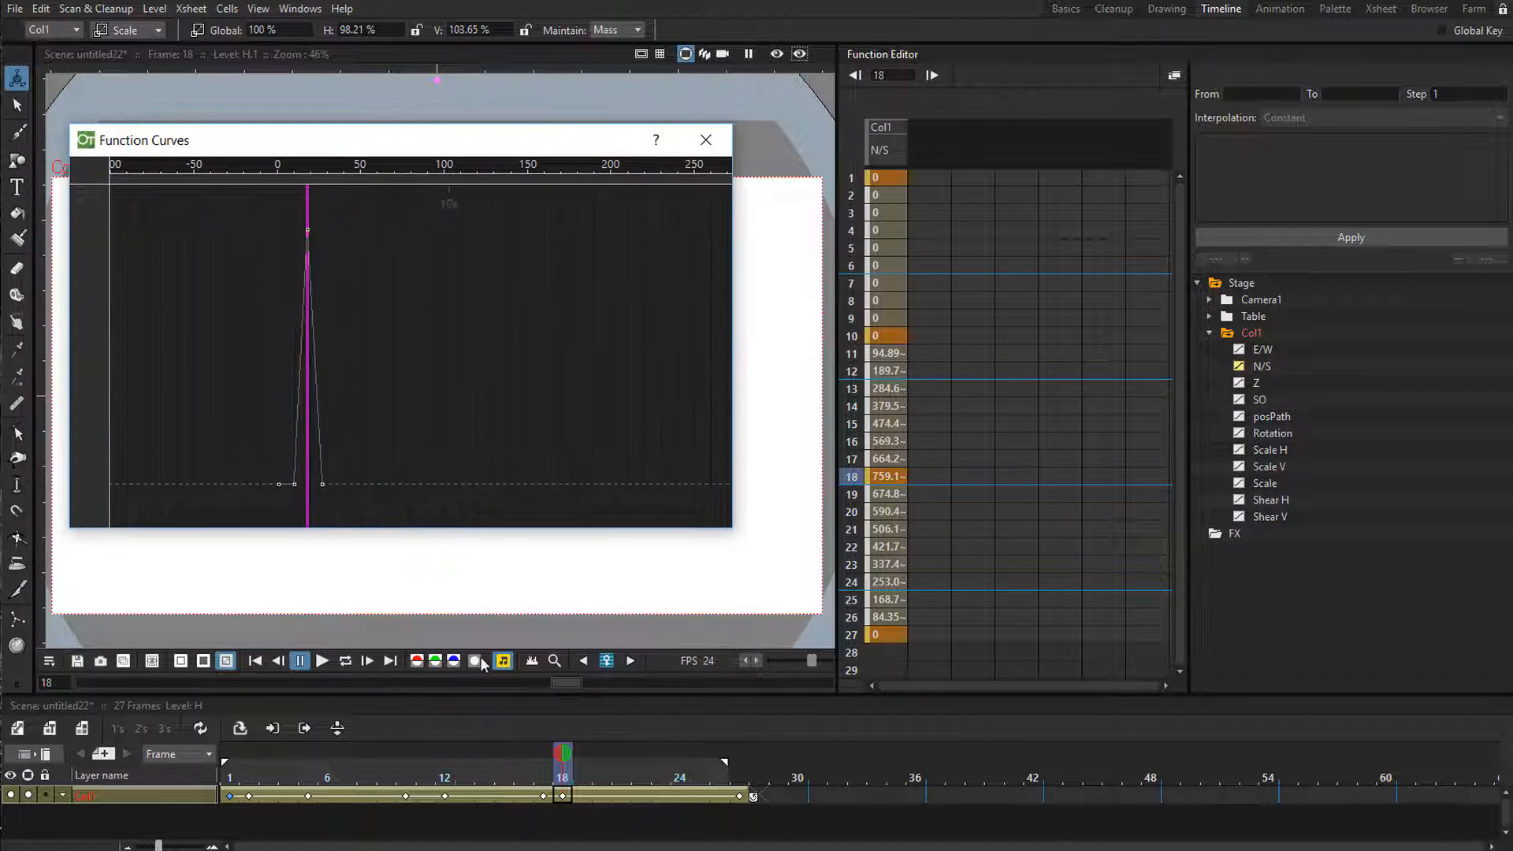
pyautogui.click(560, 791)
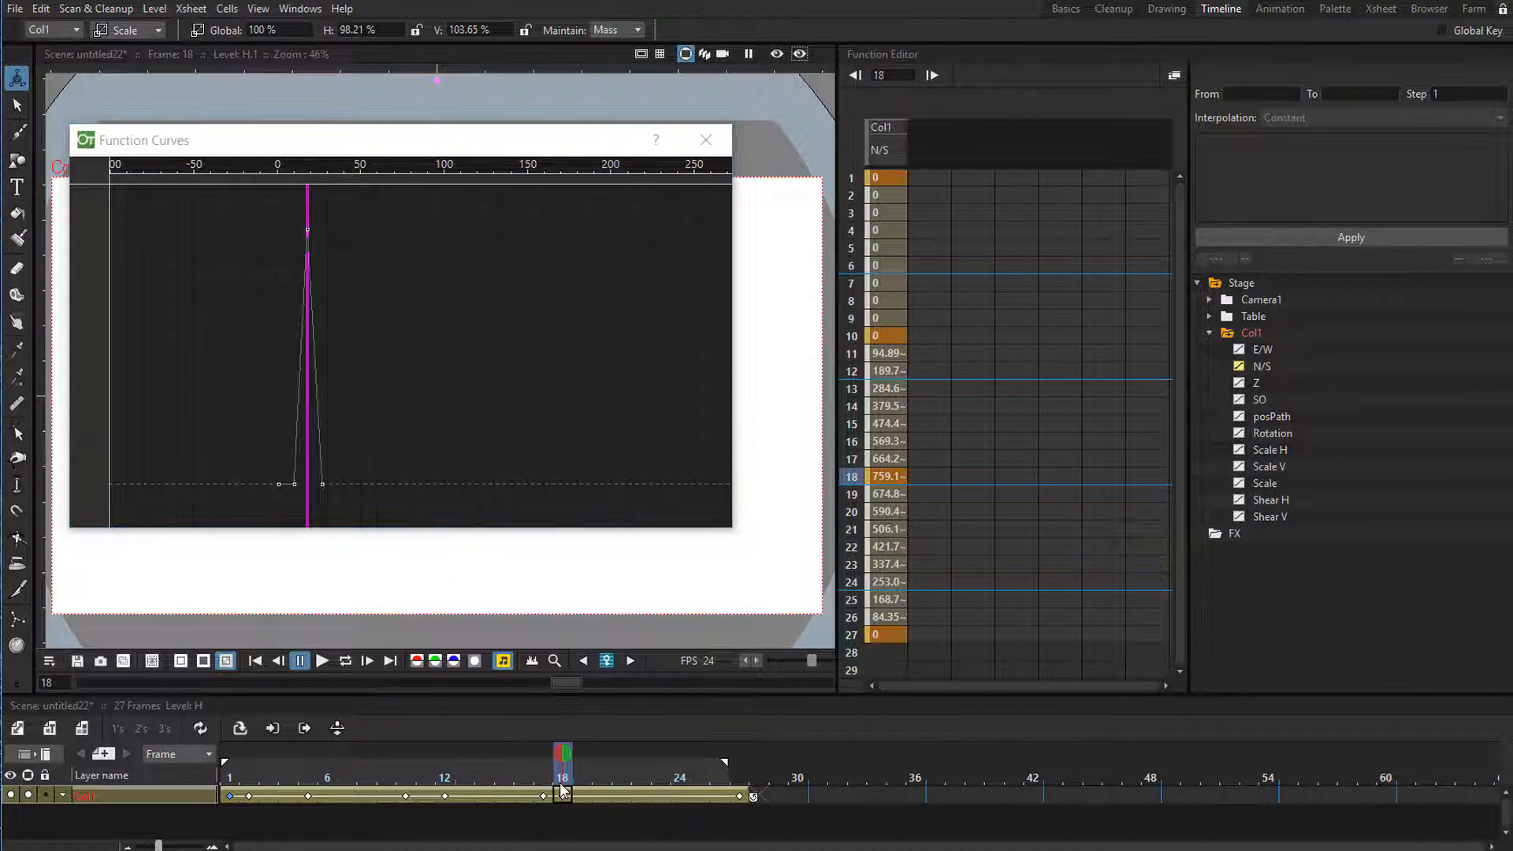
pyautogui.click(886, 477)
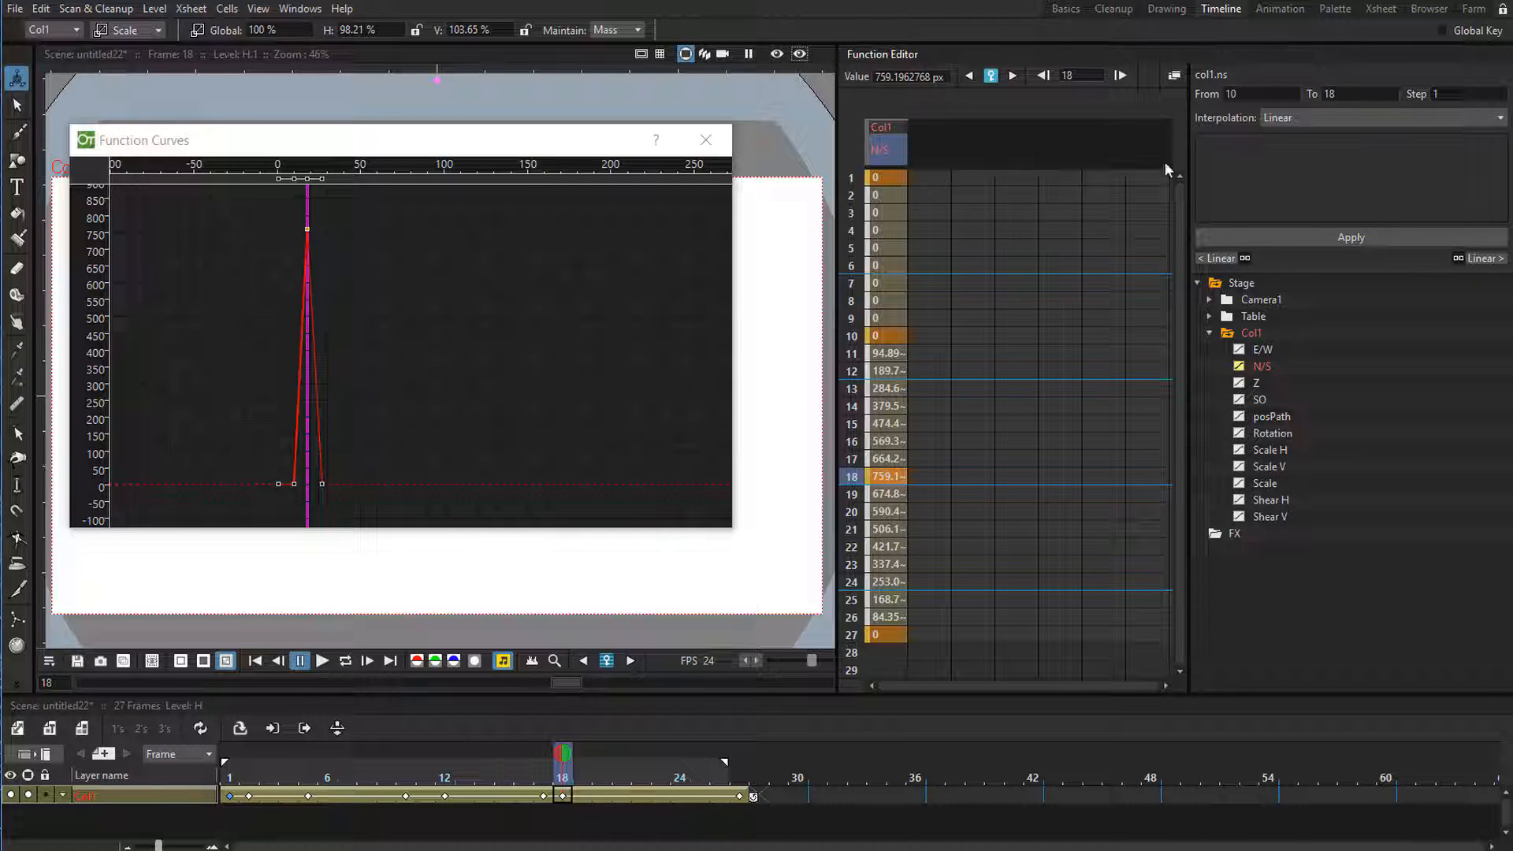
pyautogui.click(1313, 116)
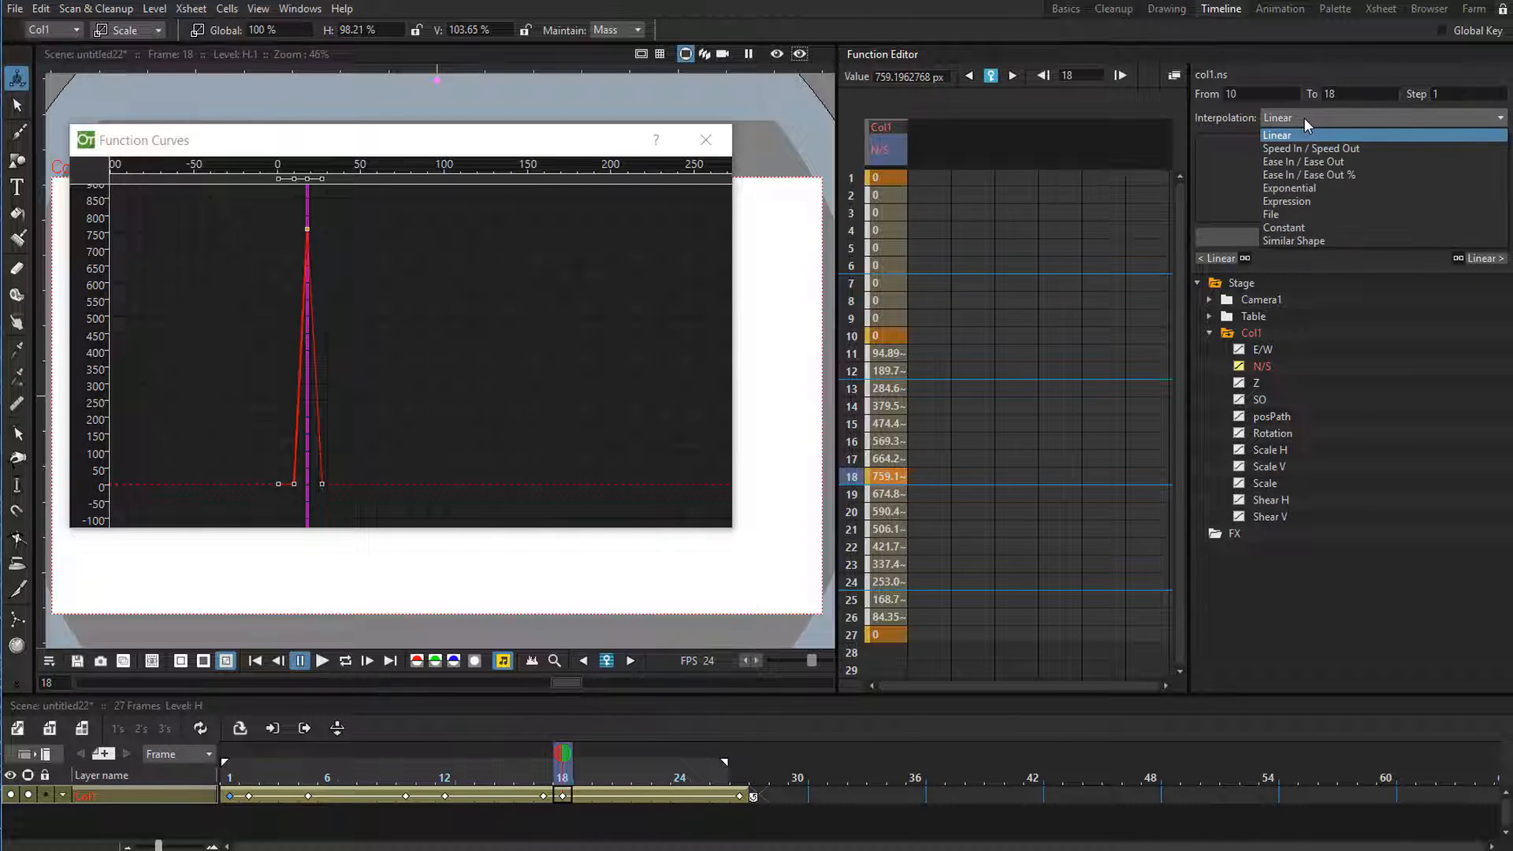
pyautogui.click(1272, 149)
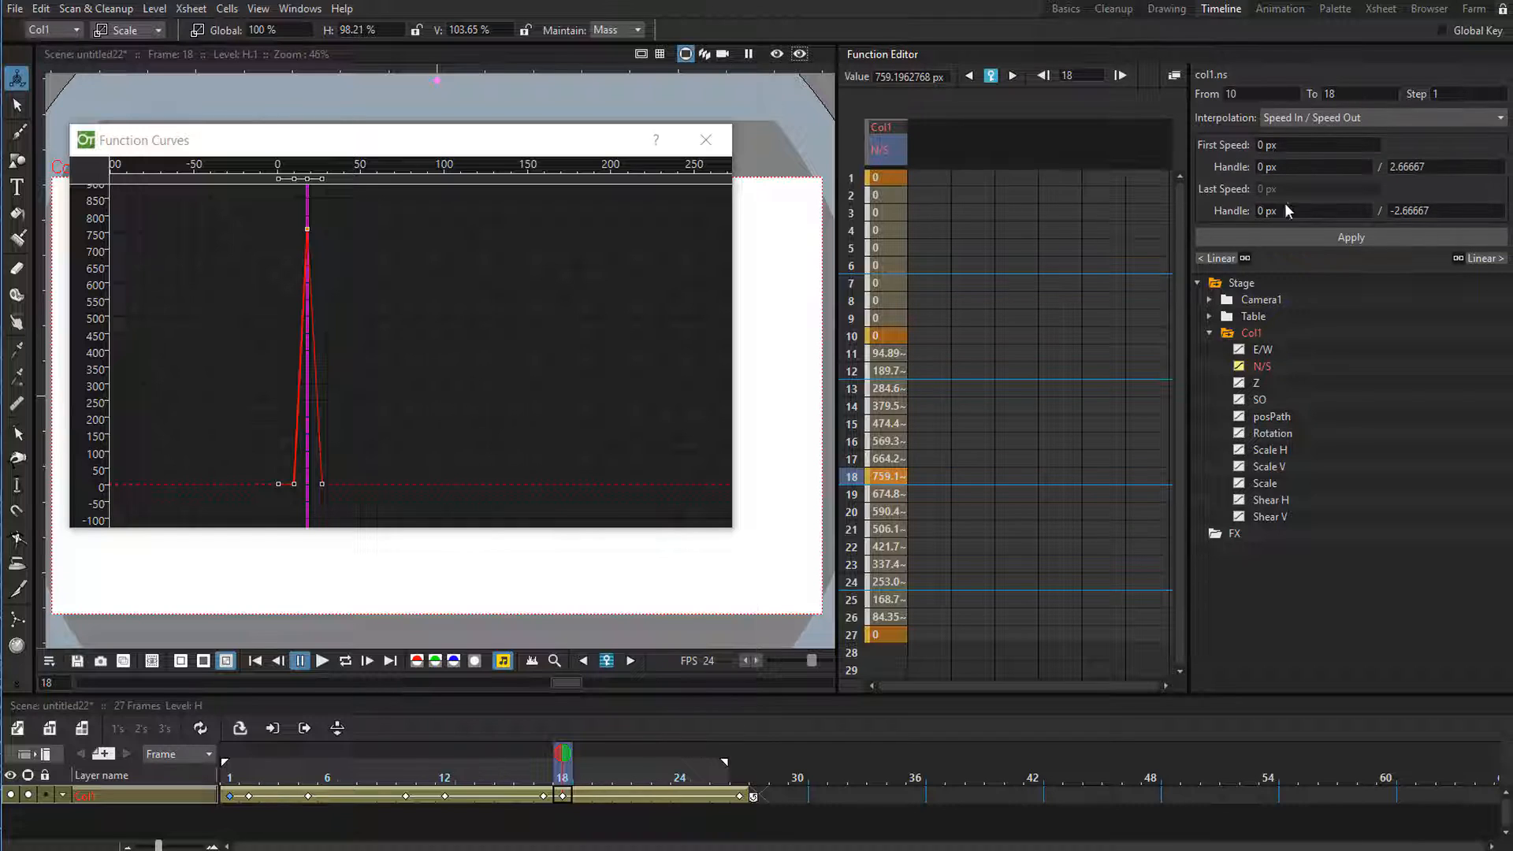
pyautogui.click(1304, 238)
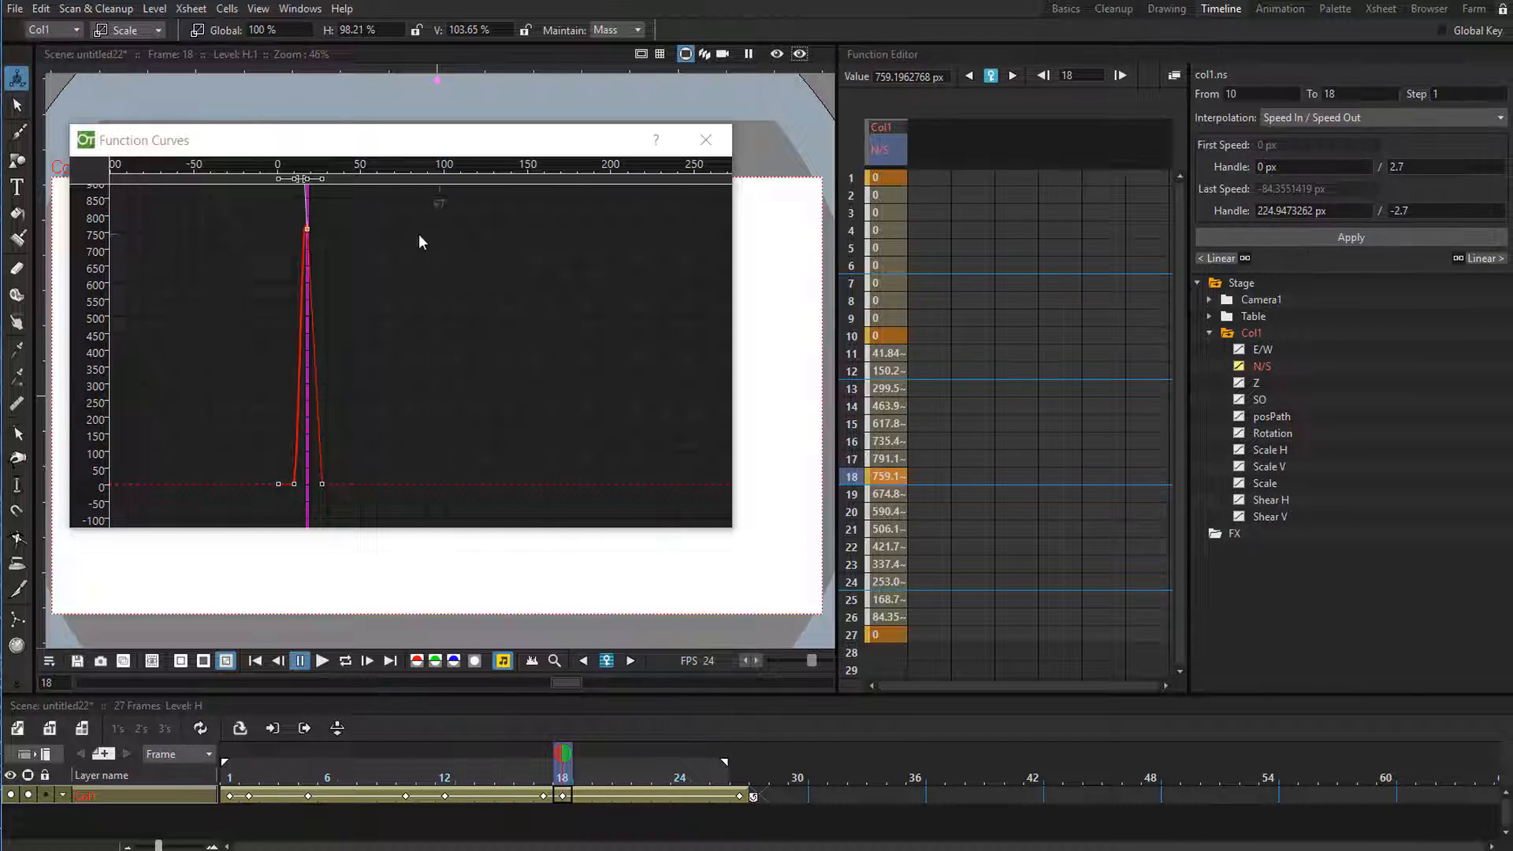
# Unlink the handles of the N/S key at frame 18 and stretch its incoming handle horizontally to about 53 frames long.
pyautogui.moveTo(417, 241); pyautogui.dragTo(554, 385)
pyautogui.scroll(4, 527, 365)
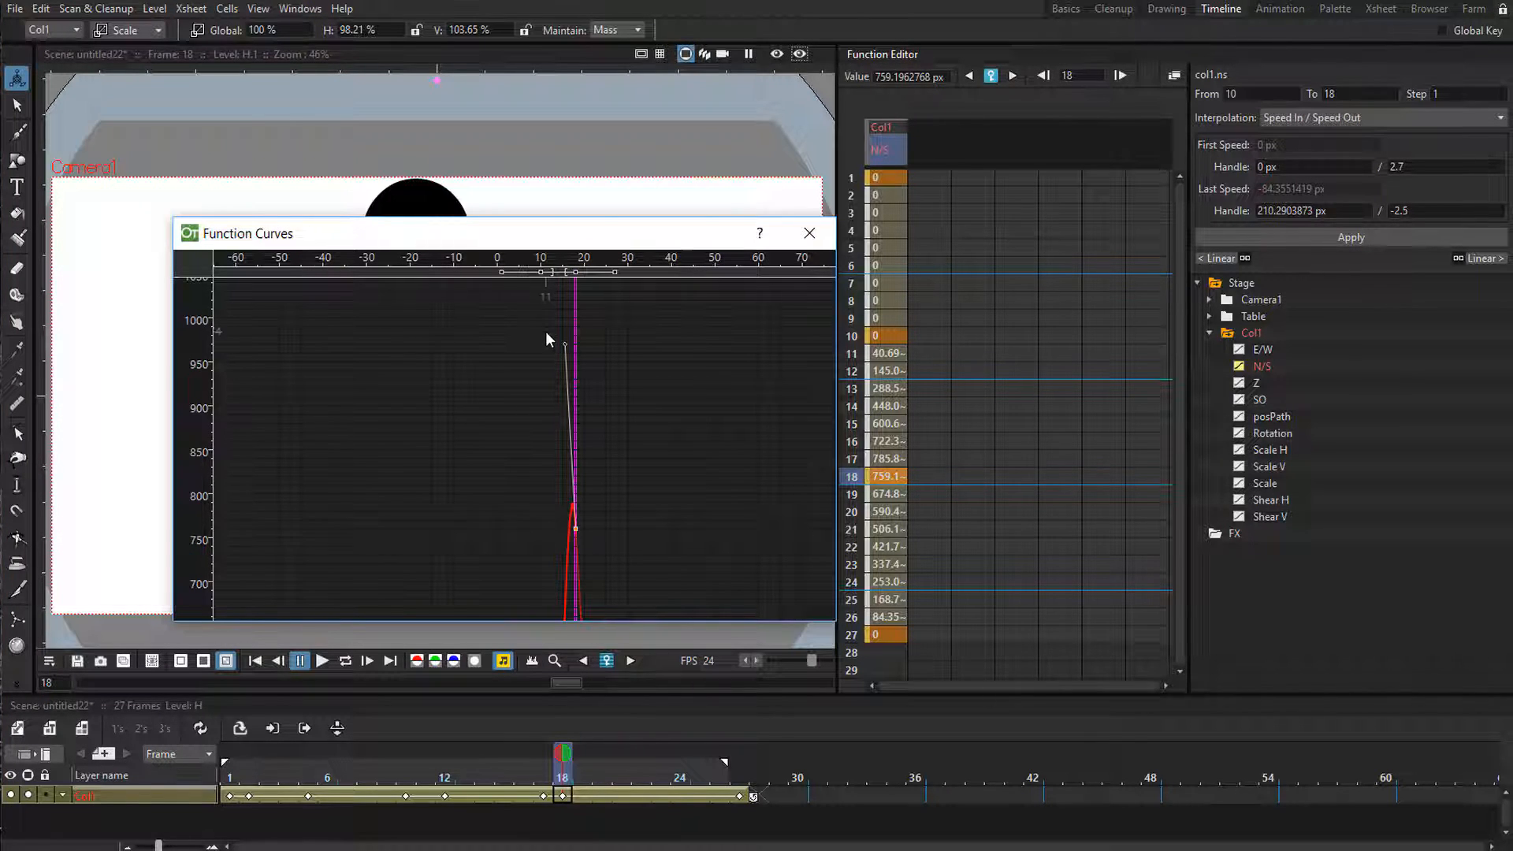
pyautogui.moveTo(566, 344)
pyautogui.mouseDown()
pyautogui.moveTo(544, 358)
pyautogui.moveTo(563, 340)
pyautogui.mouseUp()
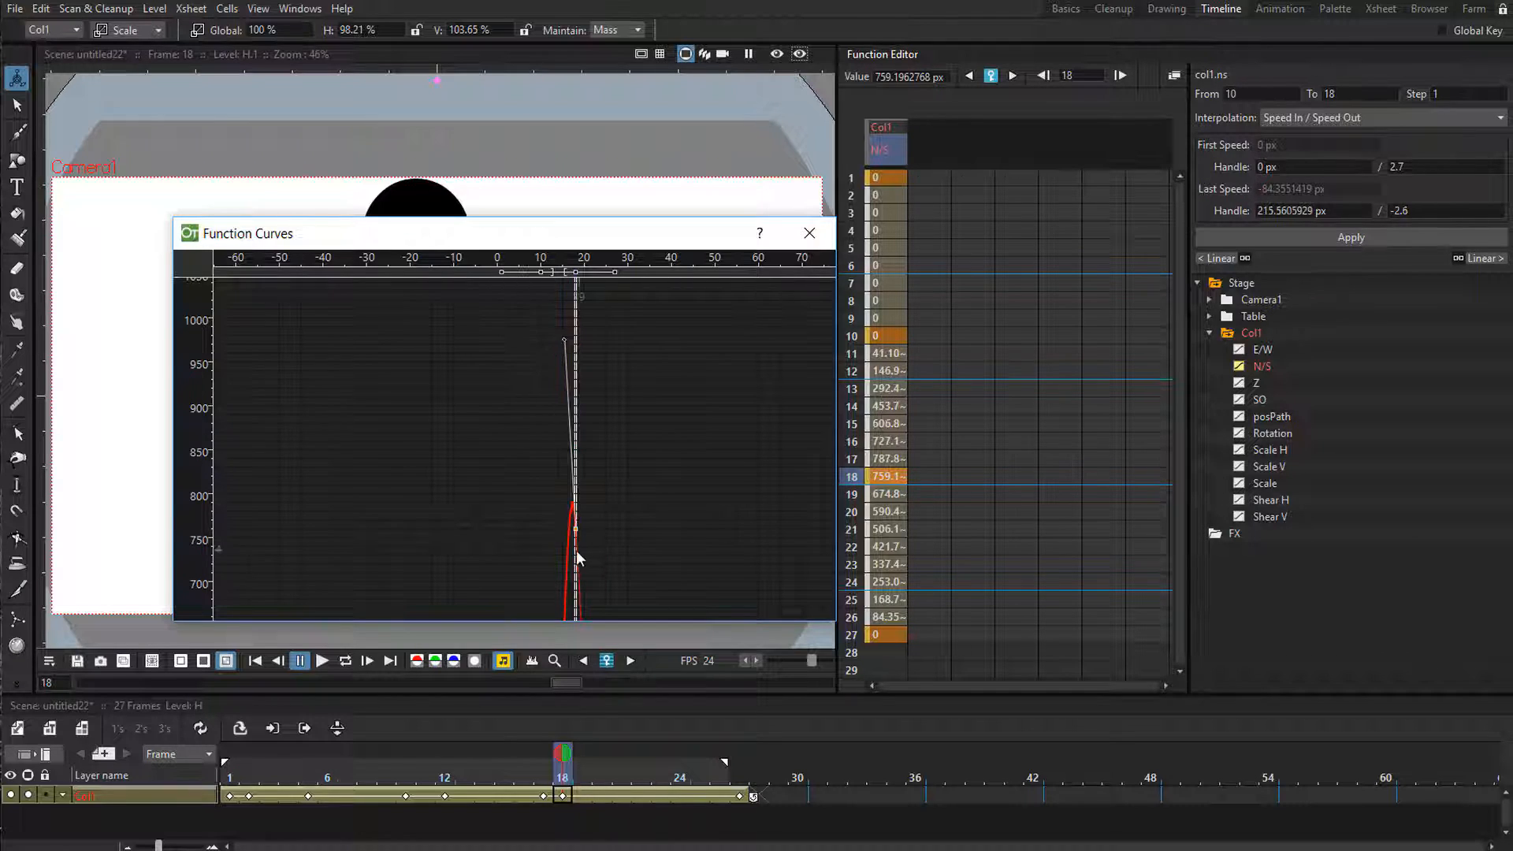
pyautogui.rightClick(575, 527)
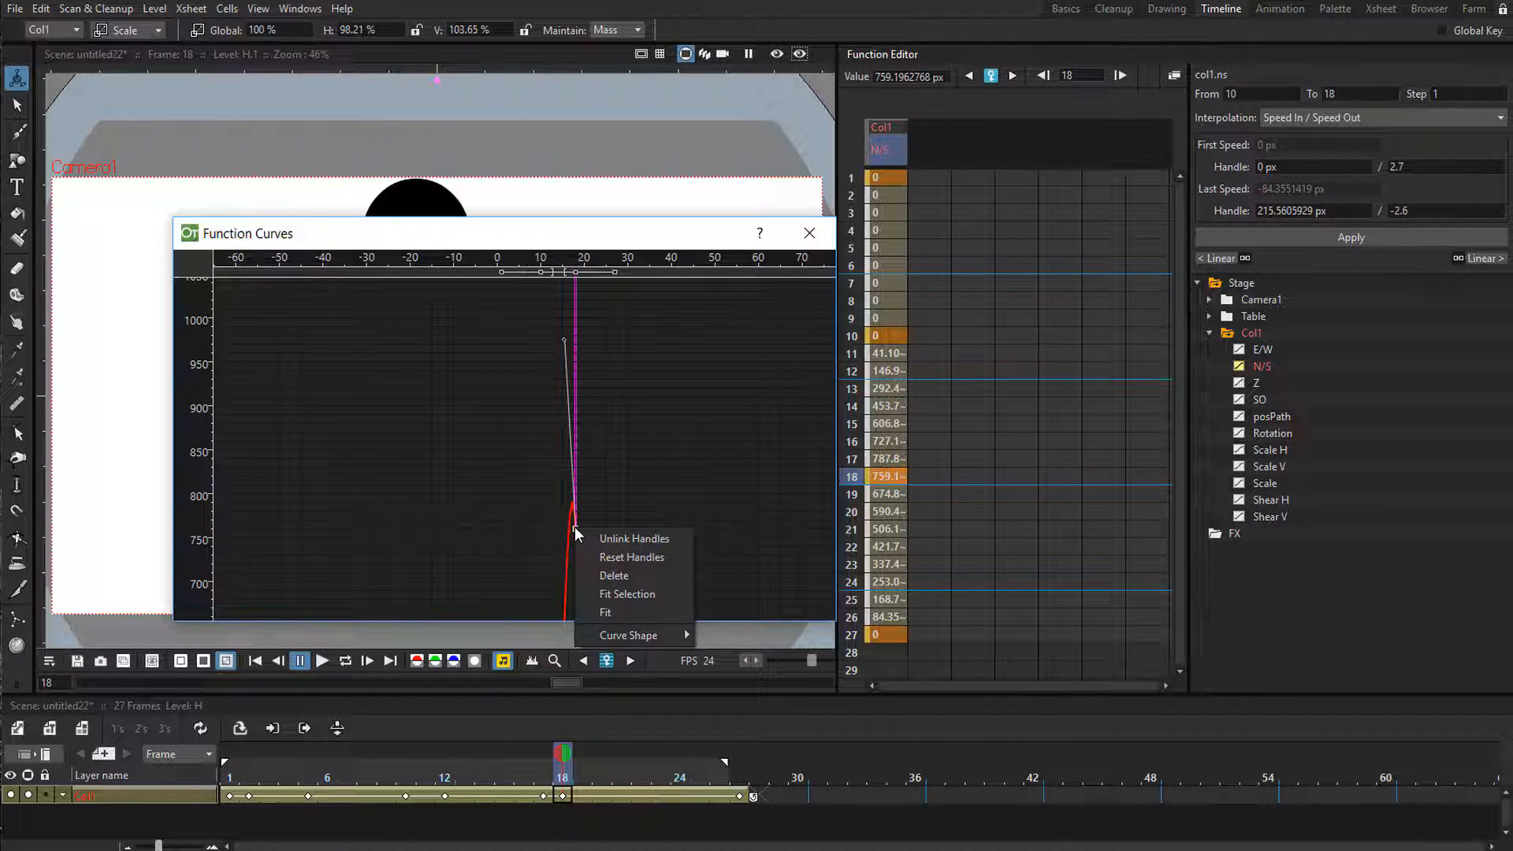
pyautogui.click(630, 539)
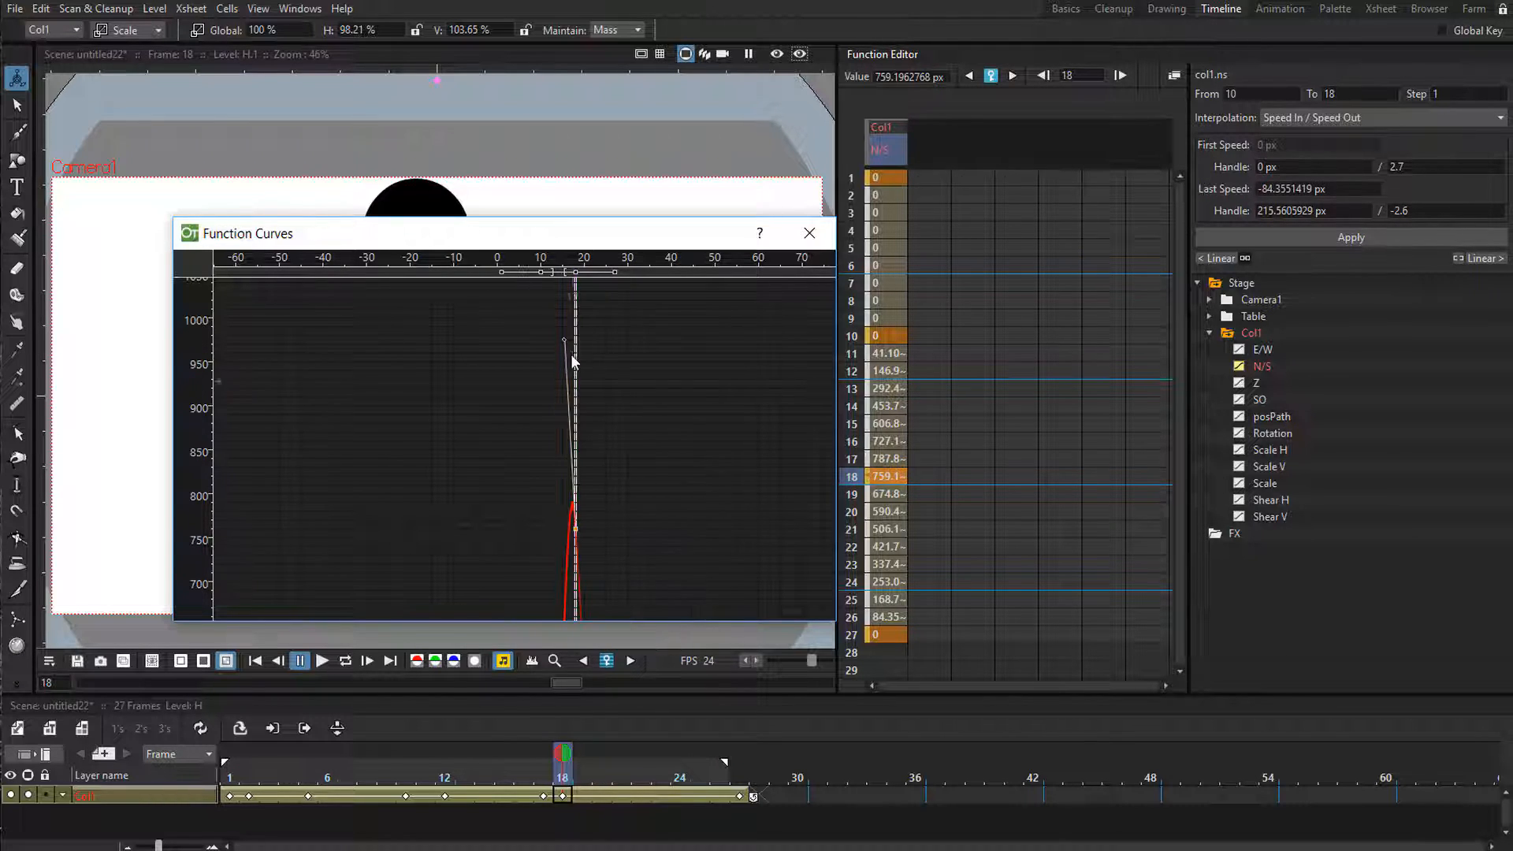
pyautogui.moveTo(561, 341); pyautogui.dragTo(346, 528)
pyautogui.scroll(-5, 474, 319)
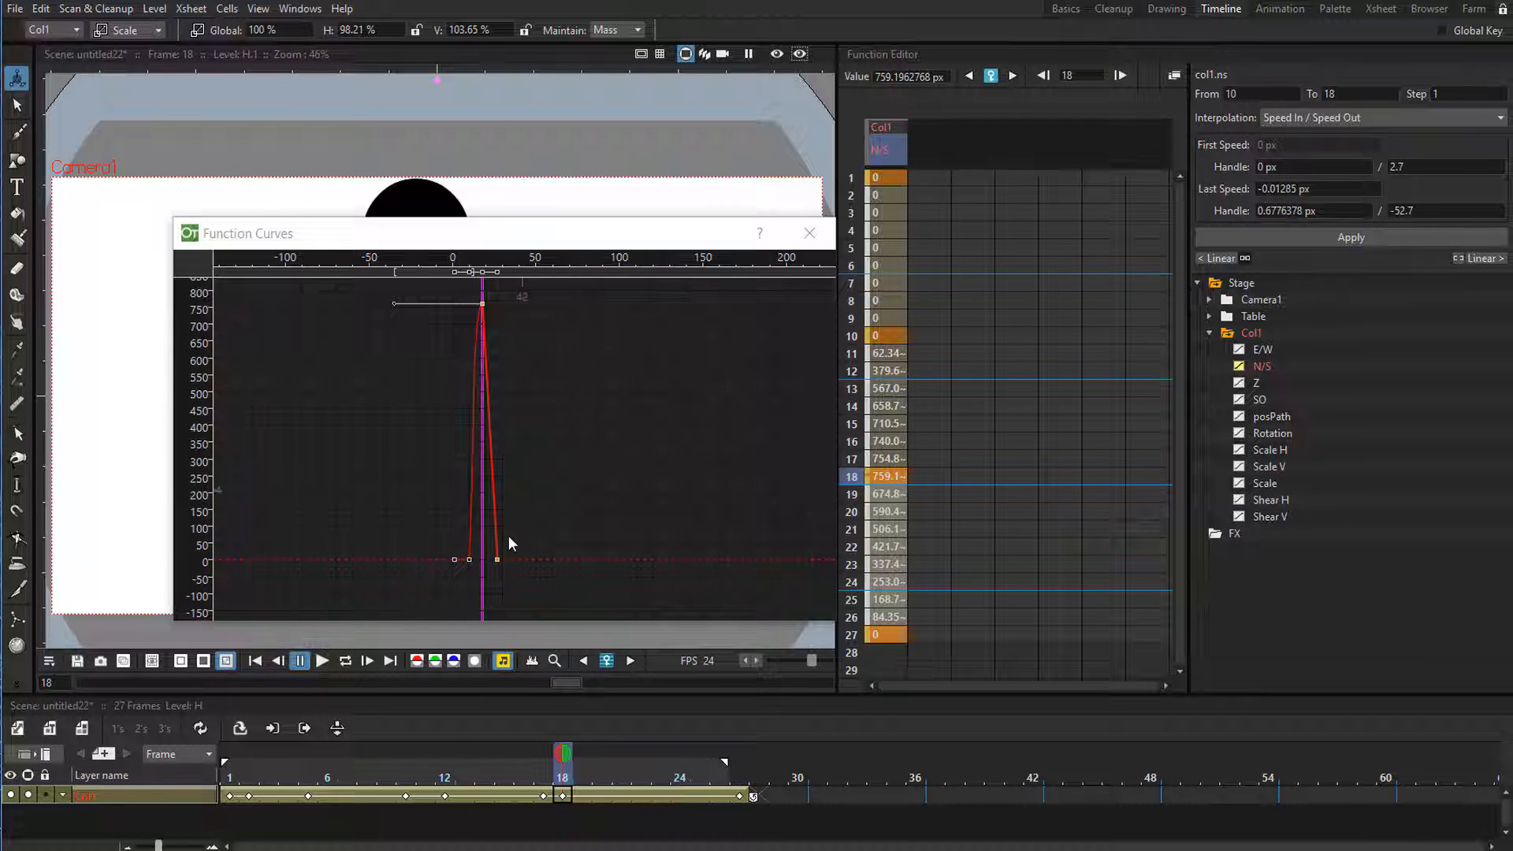
# Apply Speed In / Speed Out interpolation to Col1's N/S segment from frame 18 to frame 27.
pyautogui.click(876, 638)
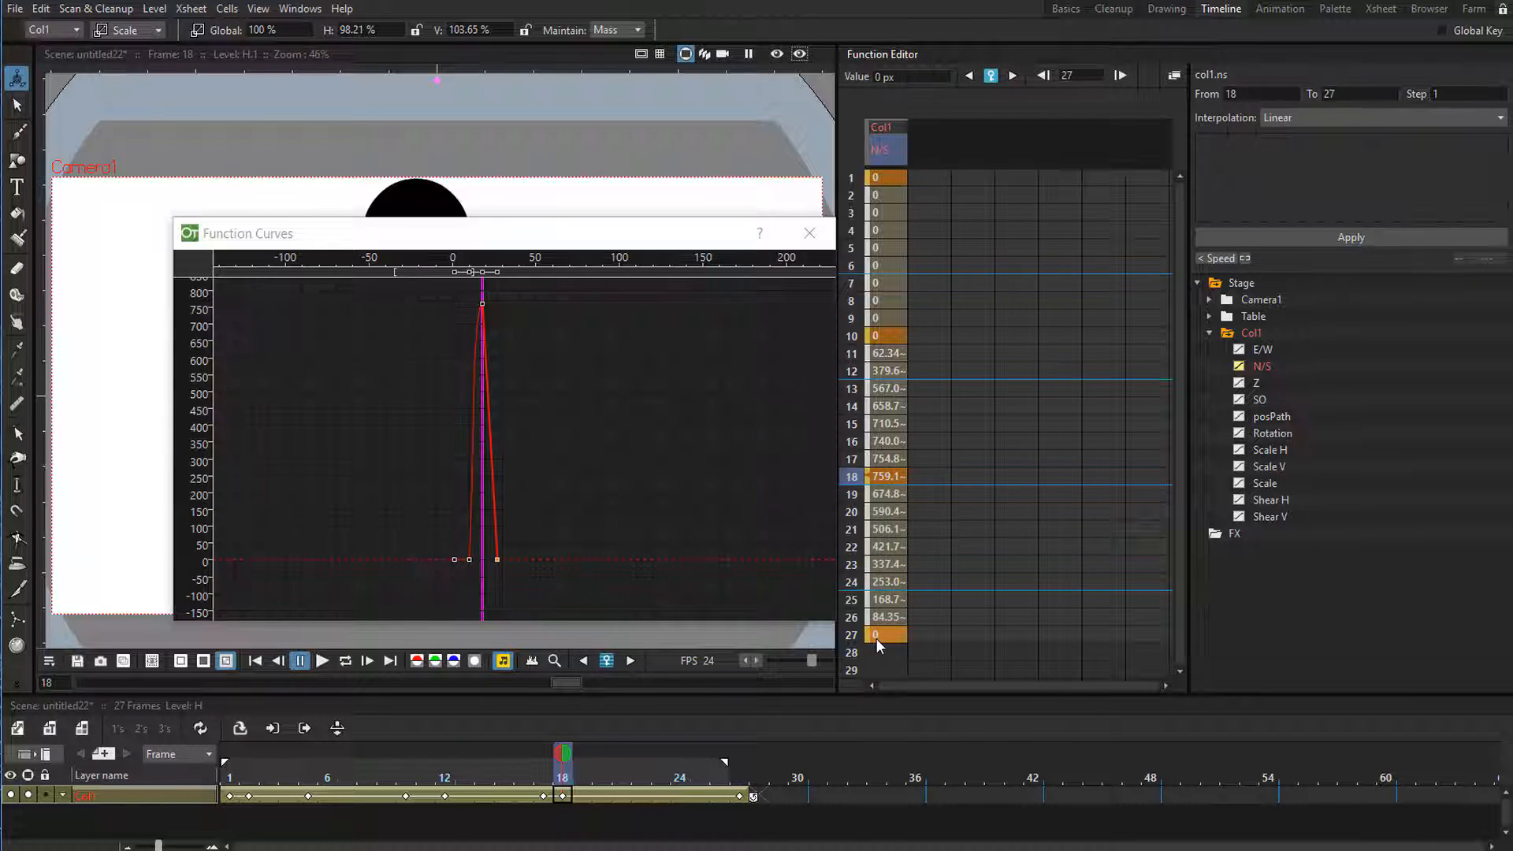
pyautogui.click(843, 635)
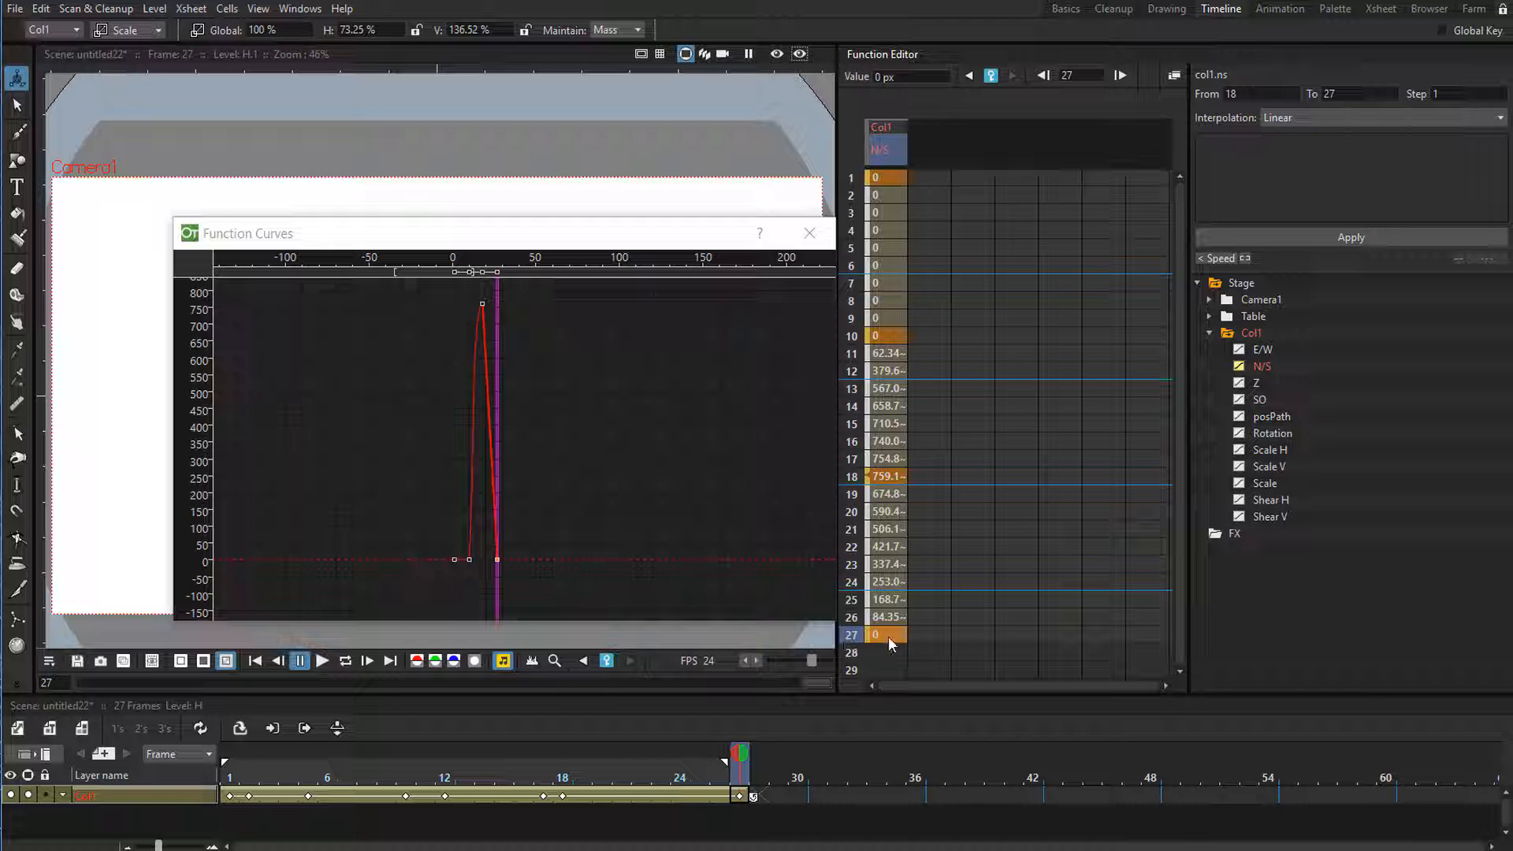
pyautogui.click(1345, 117)
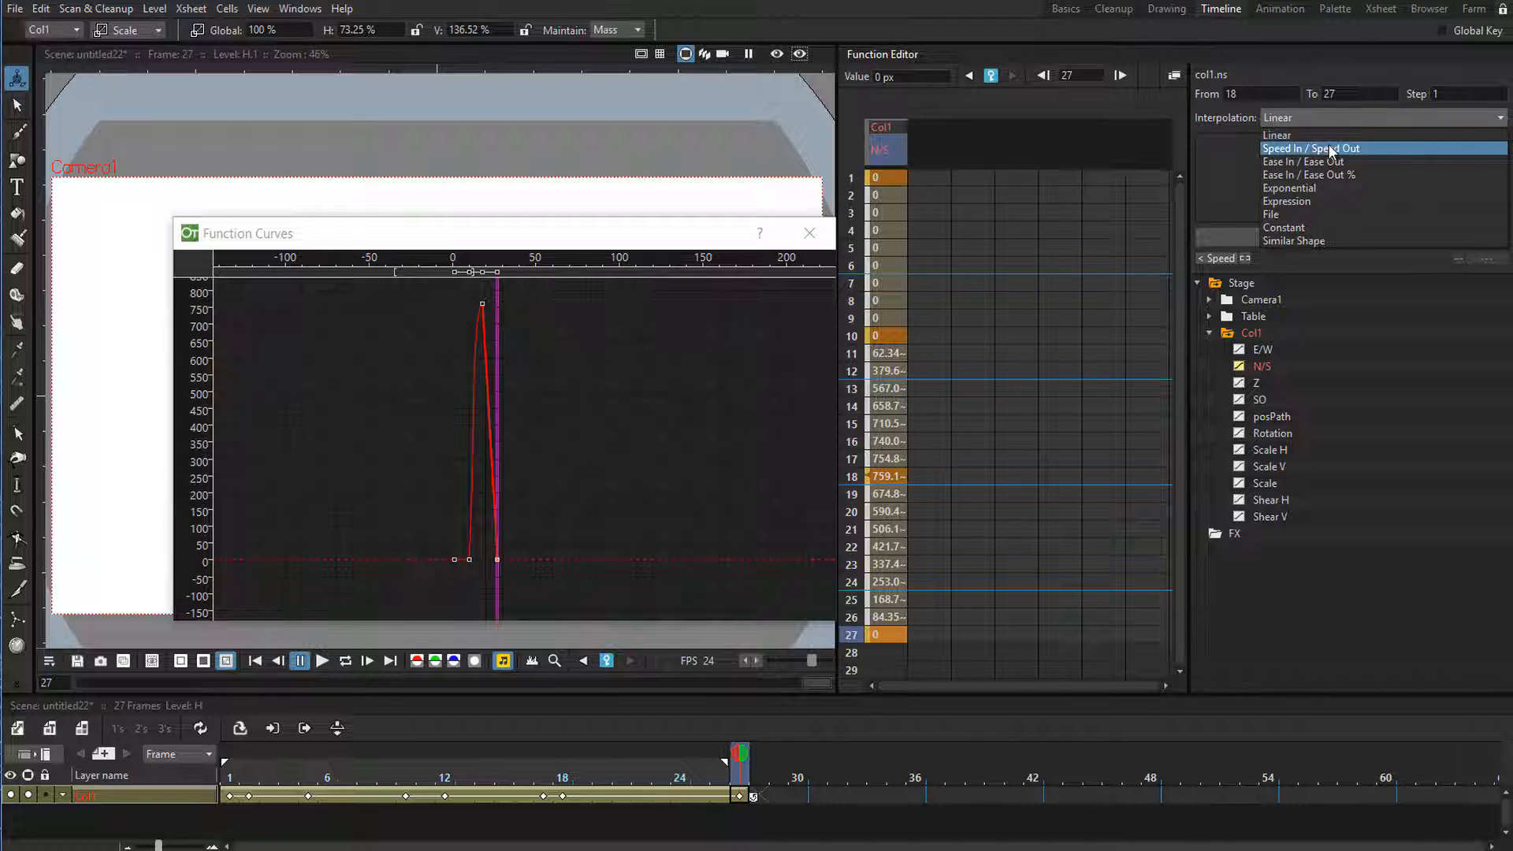
pyautogui.click(1328, 144)
pyautogui.click(1303, 230)
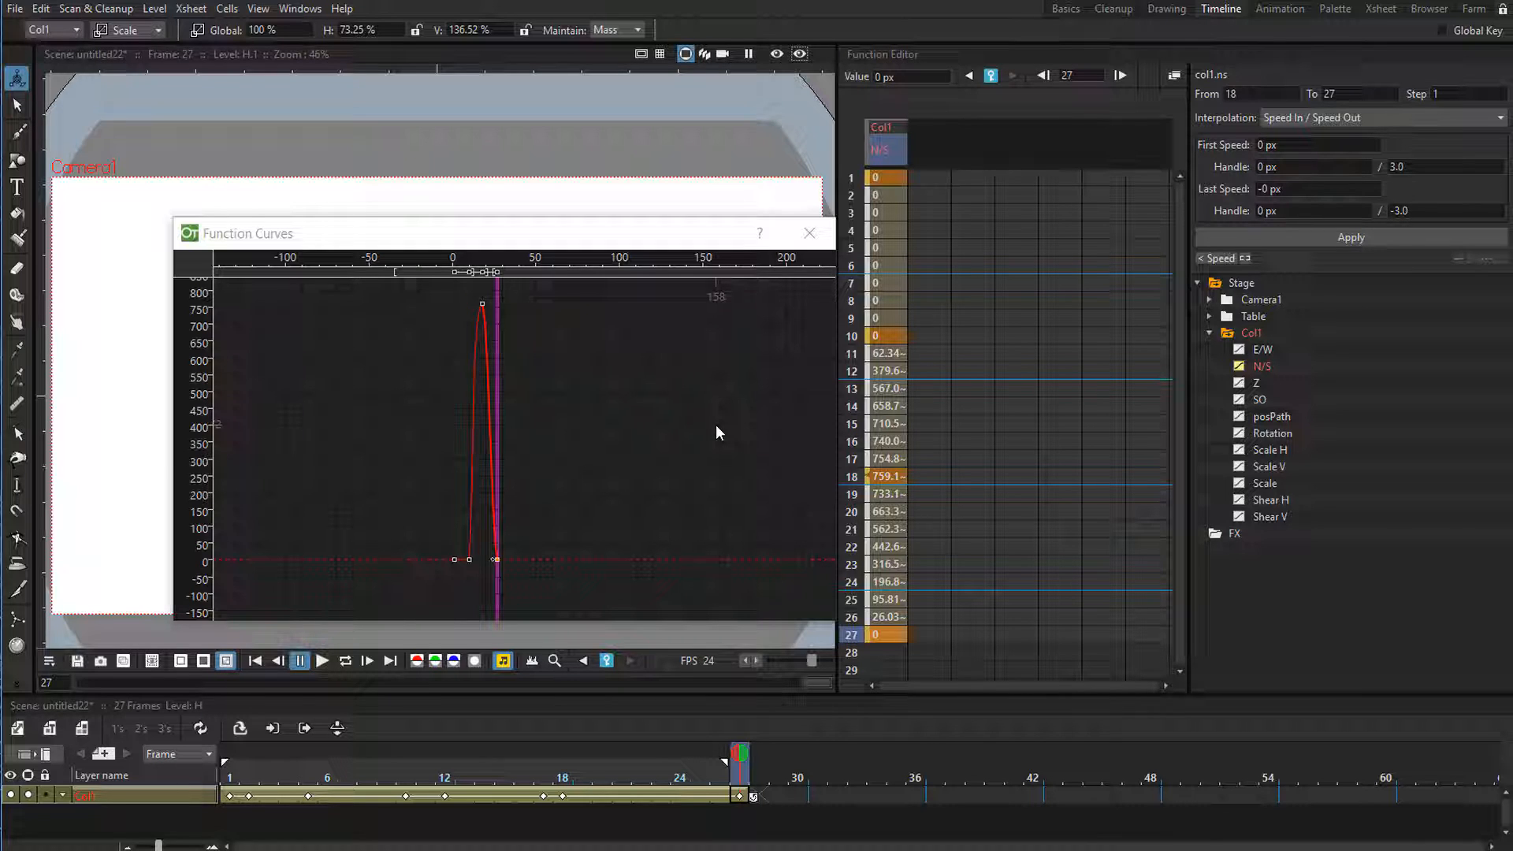
# Stretch the frame 18 key's outgoing handle horizontally past frame 27, uncover the ball in the viewer and preview the loop.
pyautogui.click(482, 306)
pyautogui.scroll(6, 580, 390)
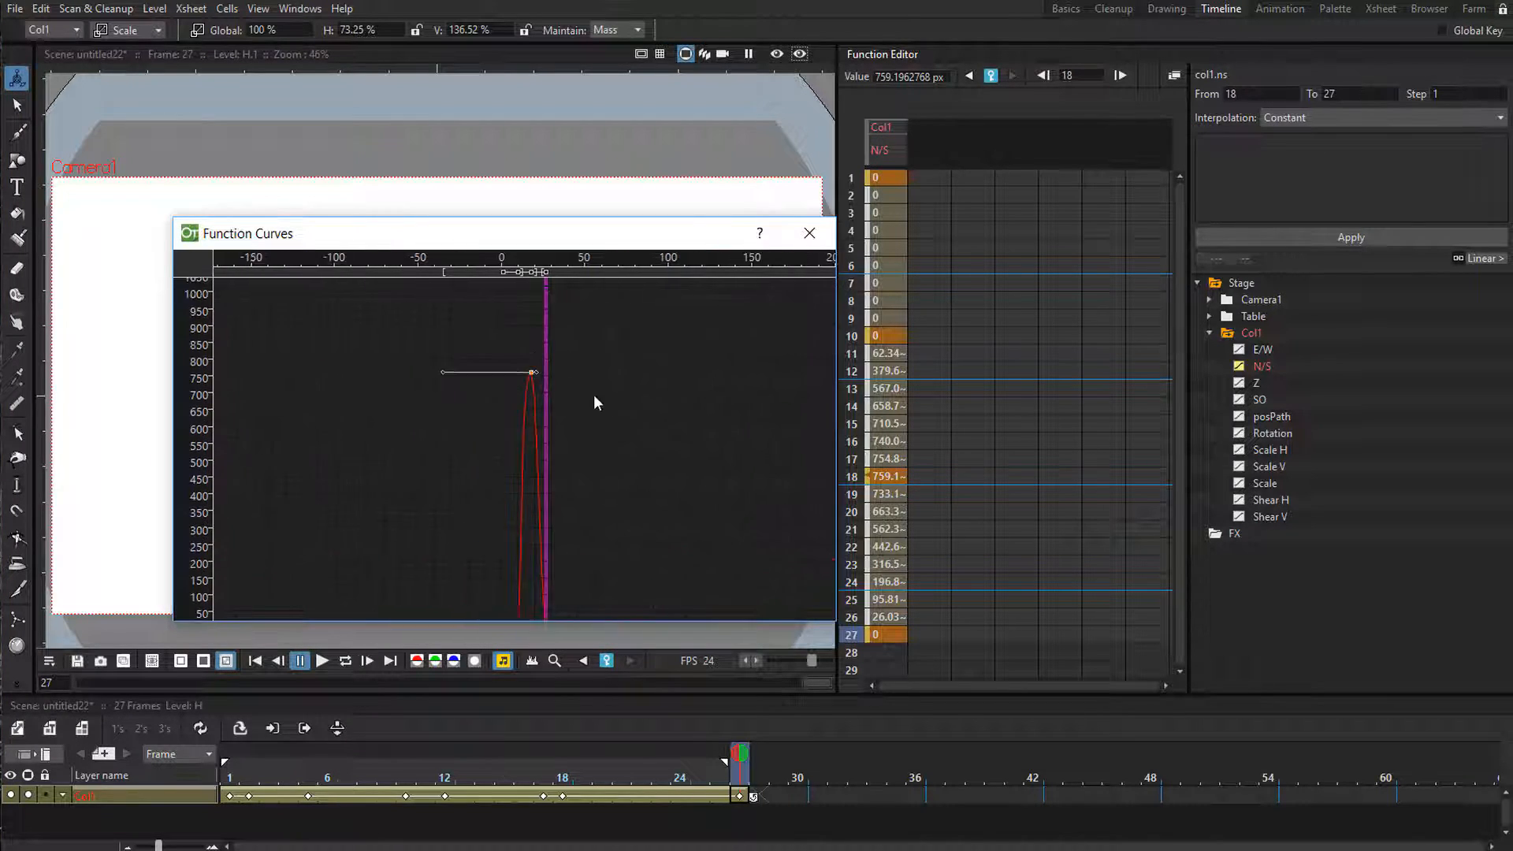
pyautogui.moveTo(577, 348); pyautogui.dragTo(703, 474)
pyautogui.moveTo(528, 320); pyautogui.dragTo(673, 575)
pyautogui.moveTo(608, 411); pyautogui.dragTo(850, 415)
pyautogui.scroll(-2, 649, 425)
pyautogui.scroll(-3, 591, 442)
pyautogui.scroll(-3, 473, 418)
pyautogui.scroll(-3, 414, 386)
pyautogui.scroll(-2, 418, 394)
pyautogui.scroll(5, 441, 392)
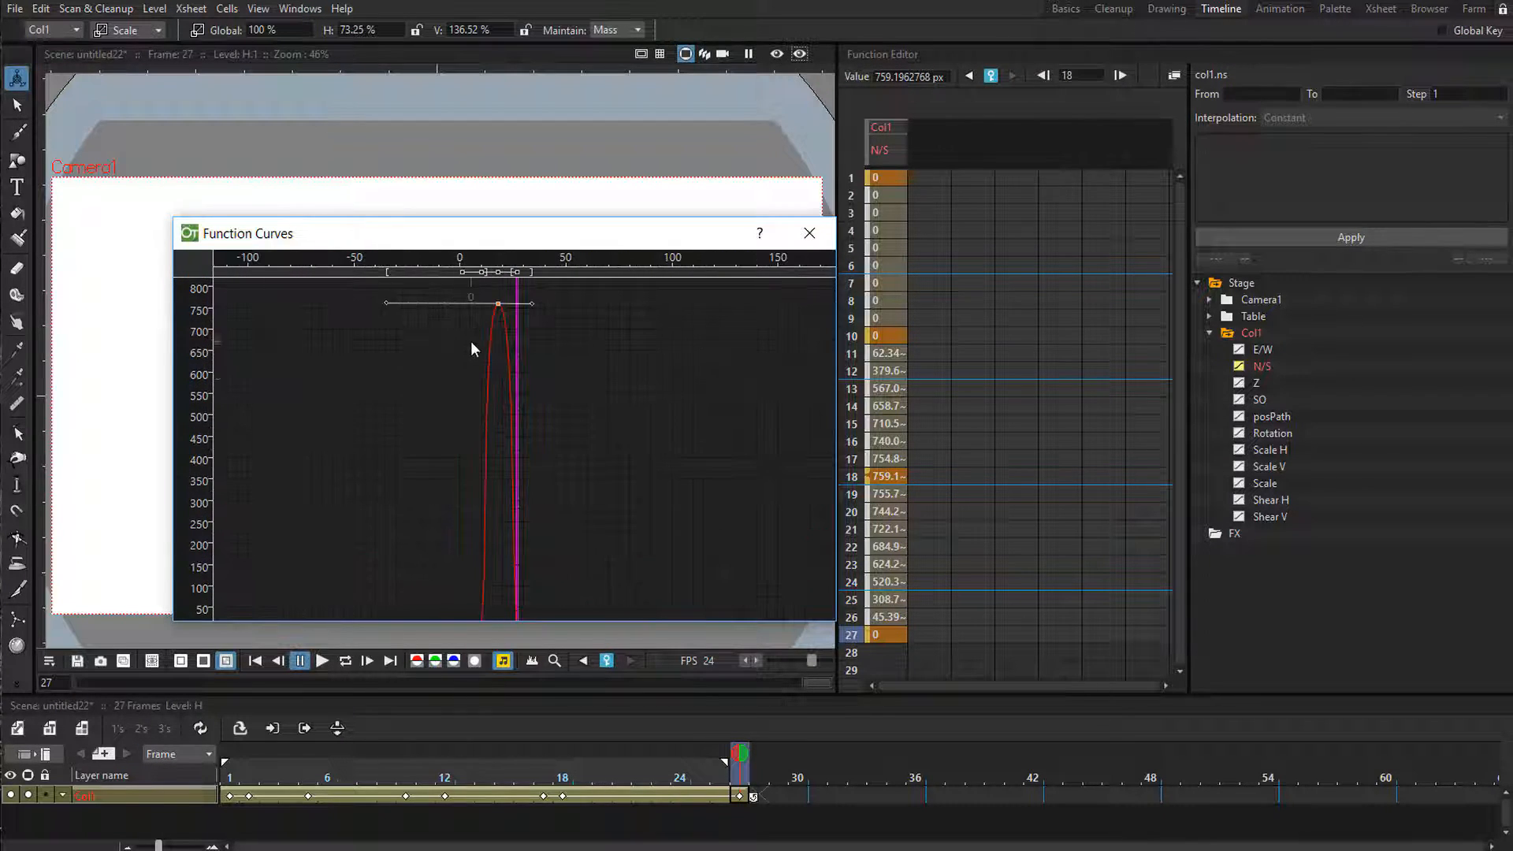
pyautogui.moveTo(488, 235); pyautogui.dragTo(1089, 240)
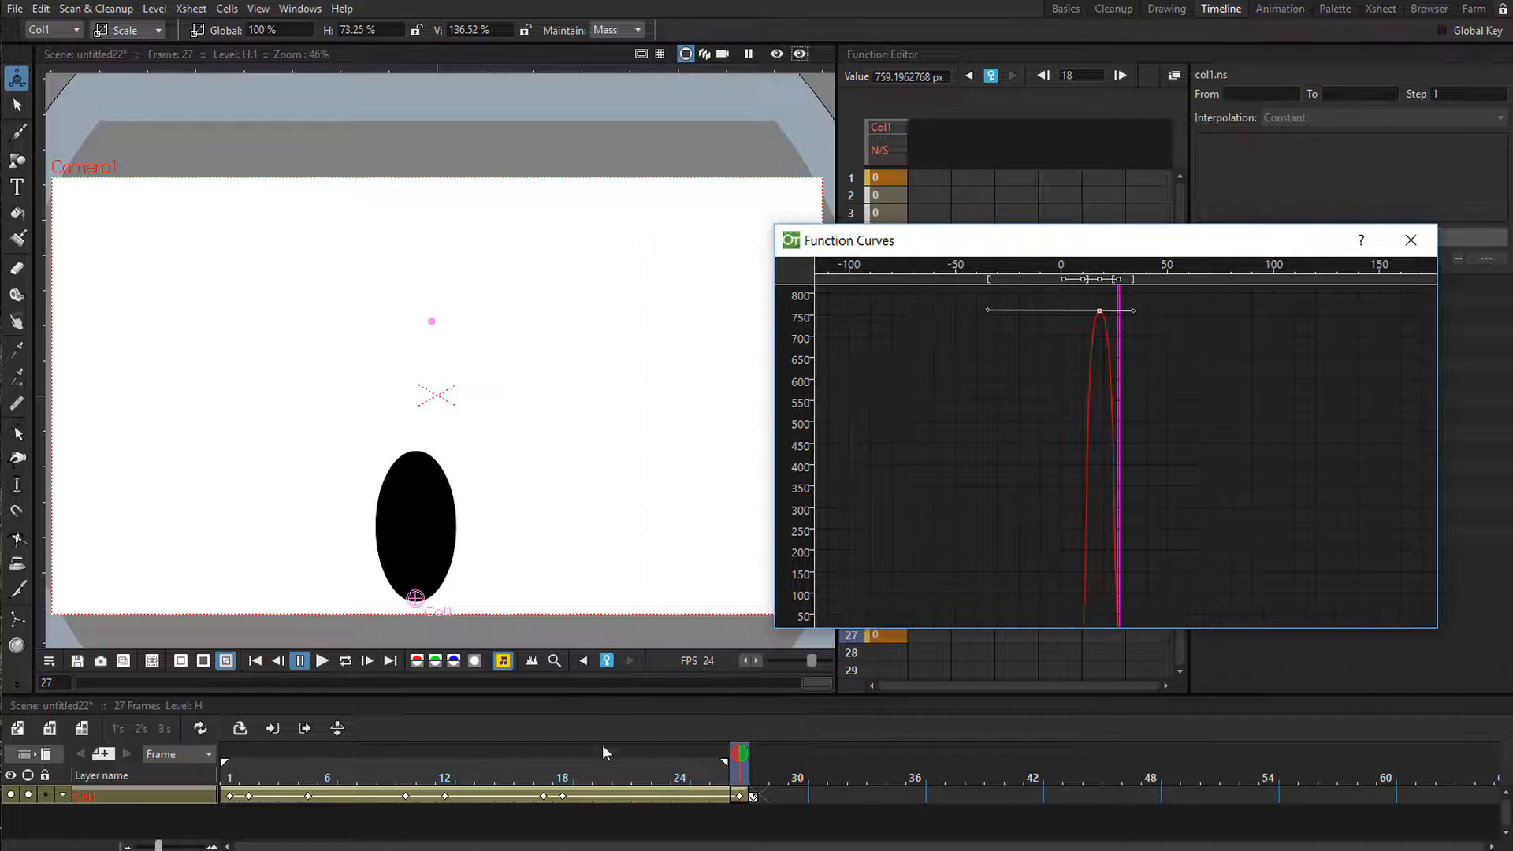
pyautogui.press('l')
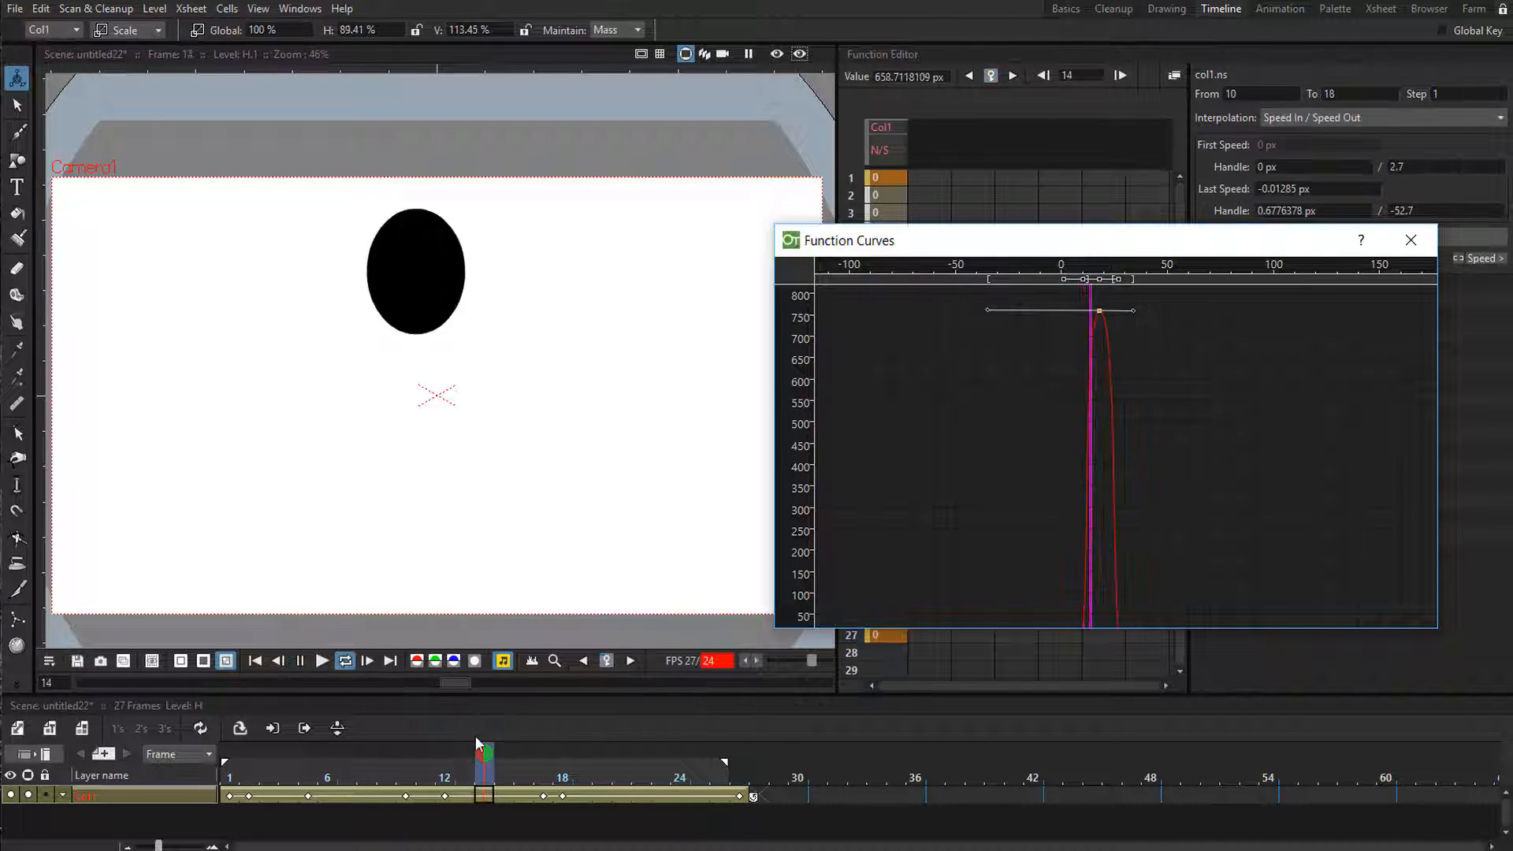